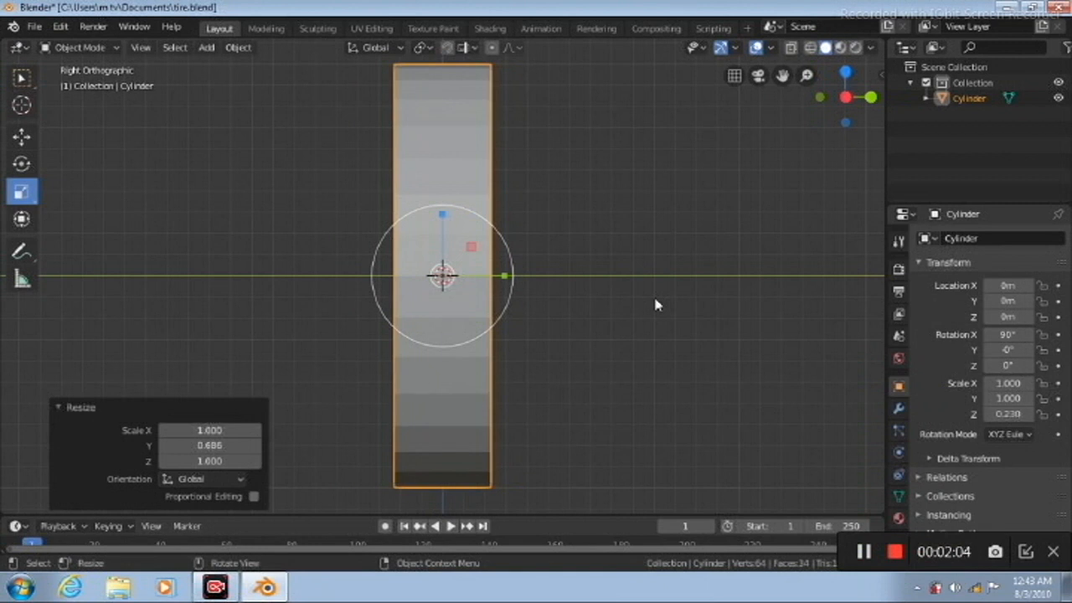
Delete the two circular cap faces at the front and back of the cylinder, using face selection in Edit Mode
key(KP_1)
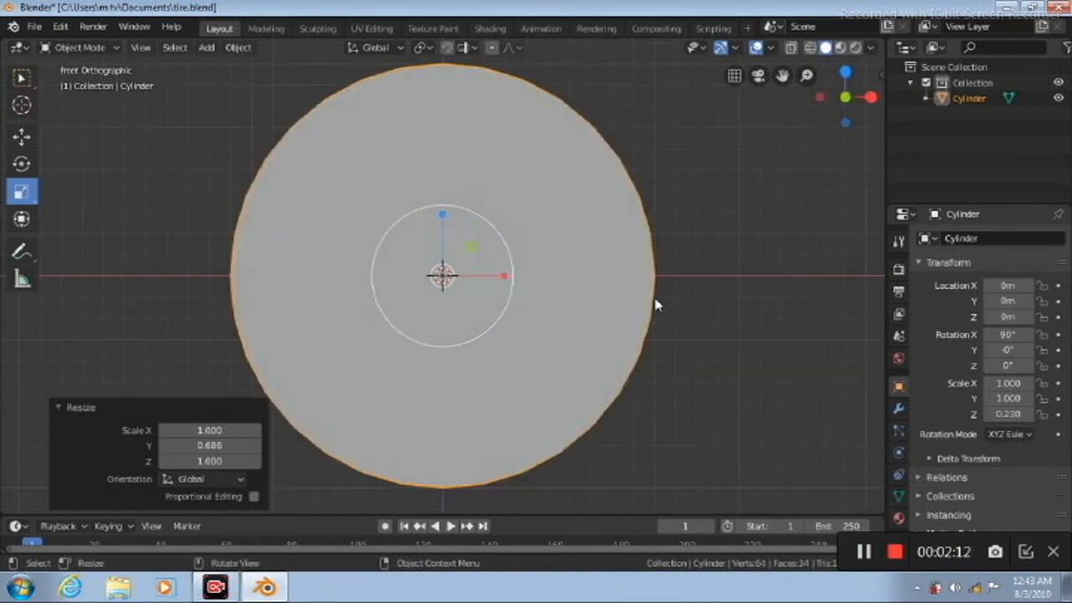
key(Tab)
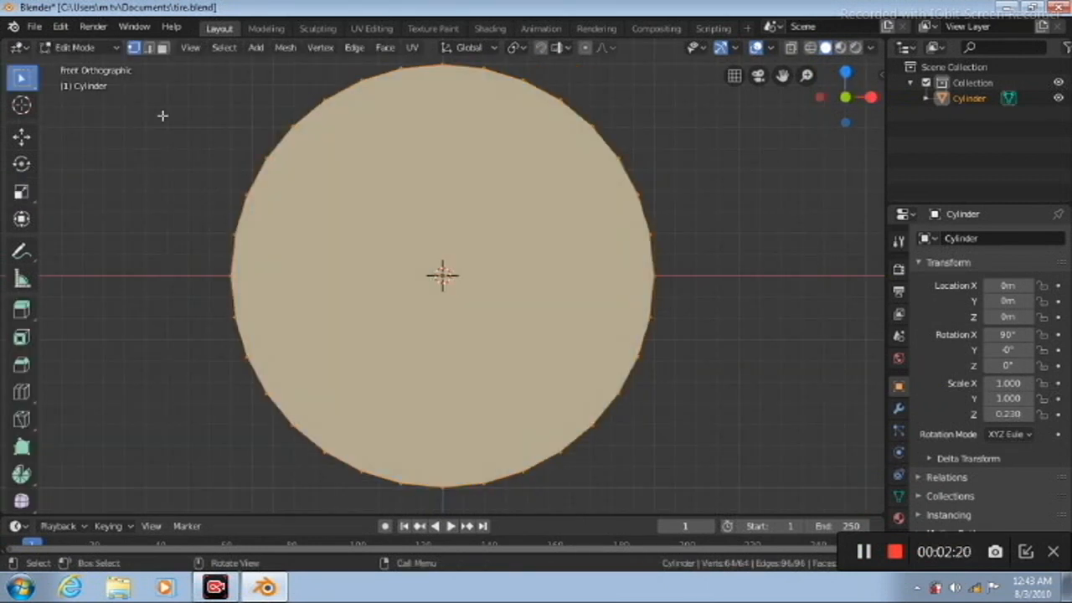
click(164, 47)
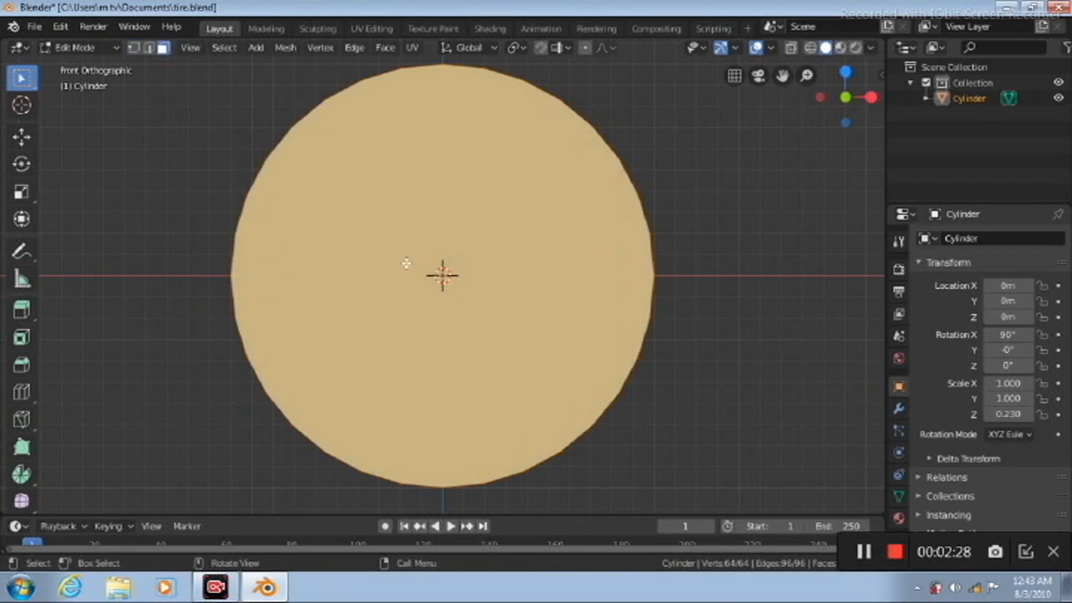
click(406, 263)
right_click(383, 542)
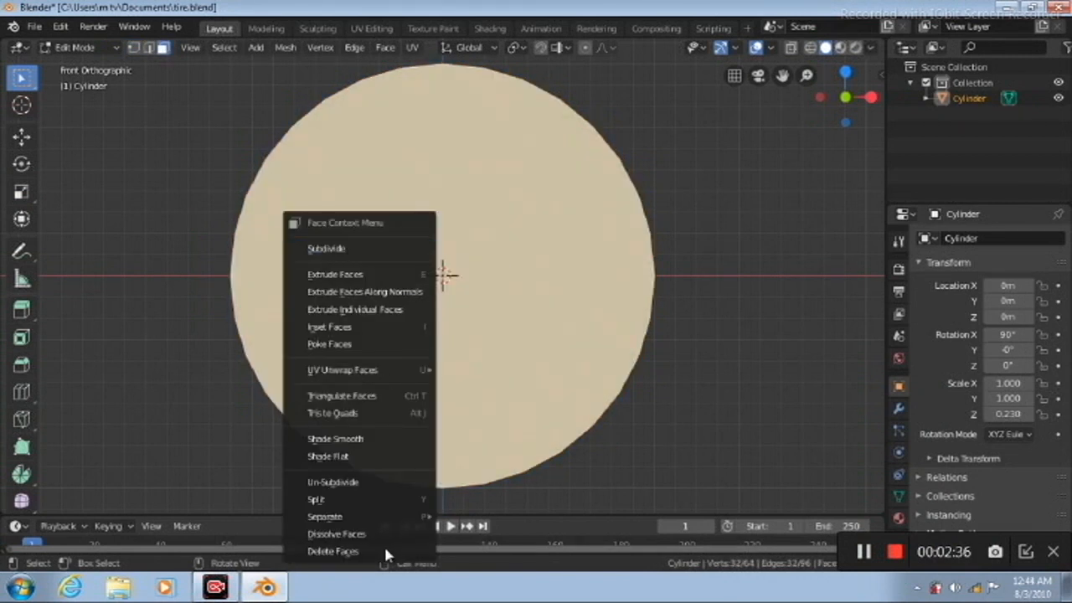
click(387, 550)
click(431, 354)
right_click(425, 365)
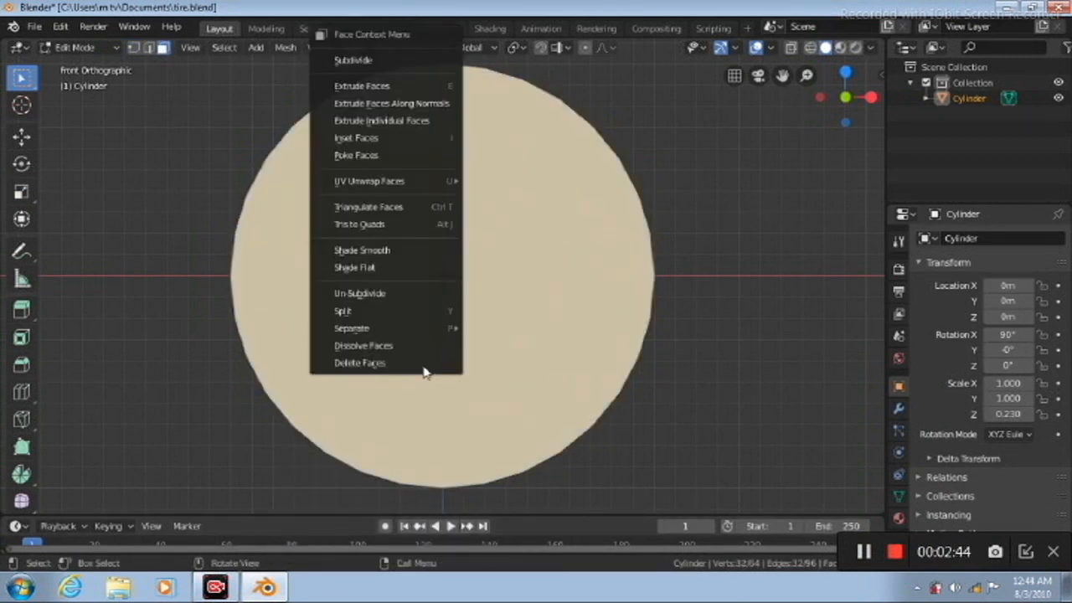
click(440, 361)
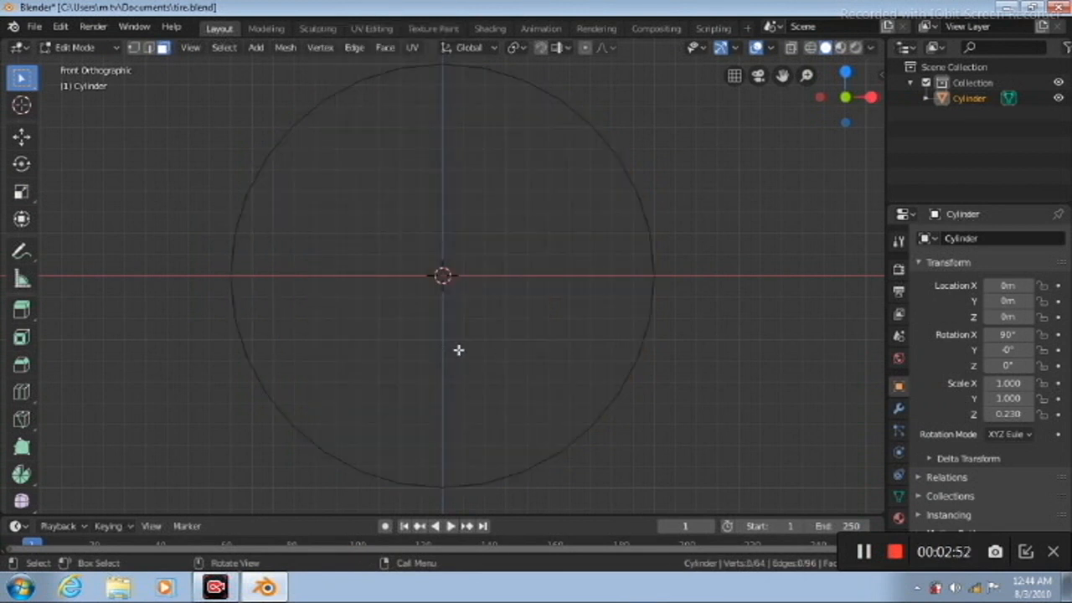
Select the edge loop on the cylinder's back rim (+Y side), using see-through wireframe display and edge selection in Top view
key(KP_3)
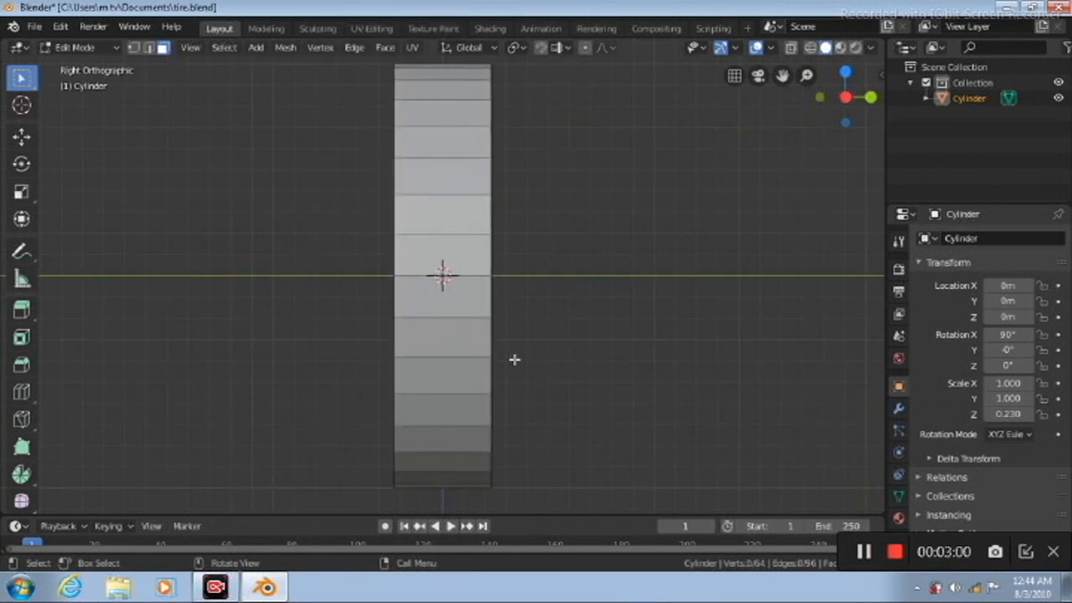
key(KP_1)
key(KP_7)
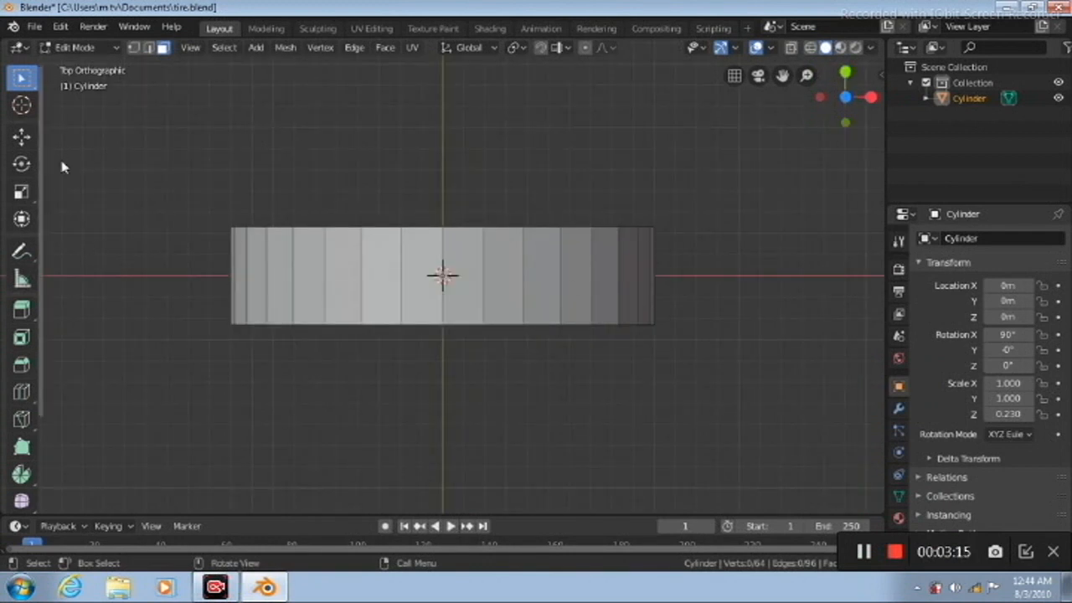
click(22, 309)
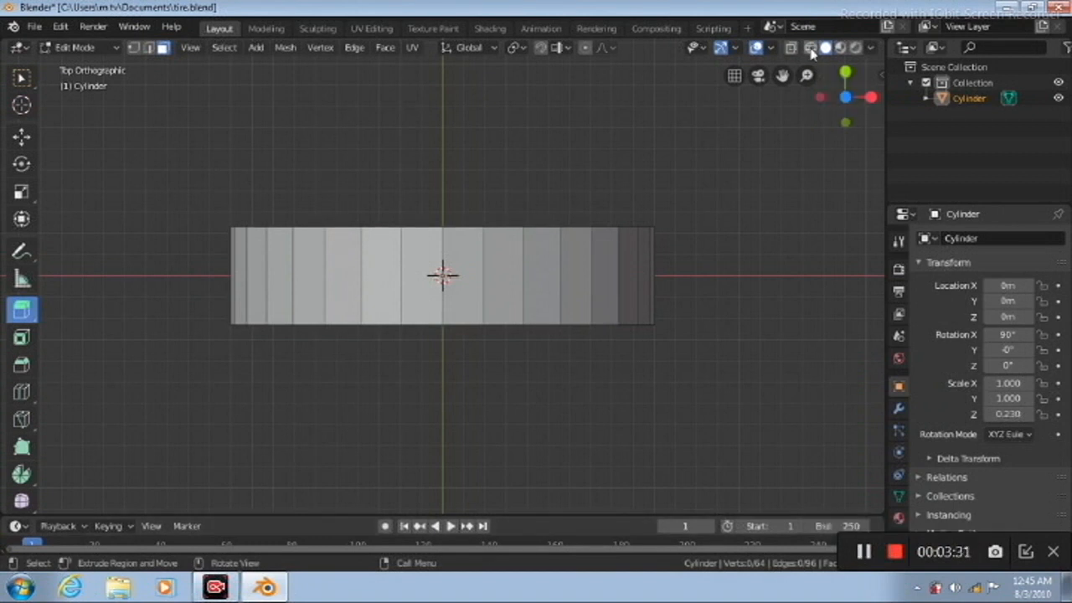
key(alt+z)
click(22, 77)
drag(210, 175, 594, 214)
key(2)
drag(221, 188, 697, 246)
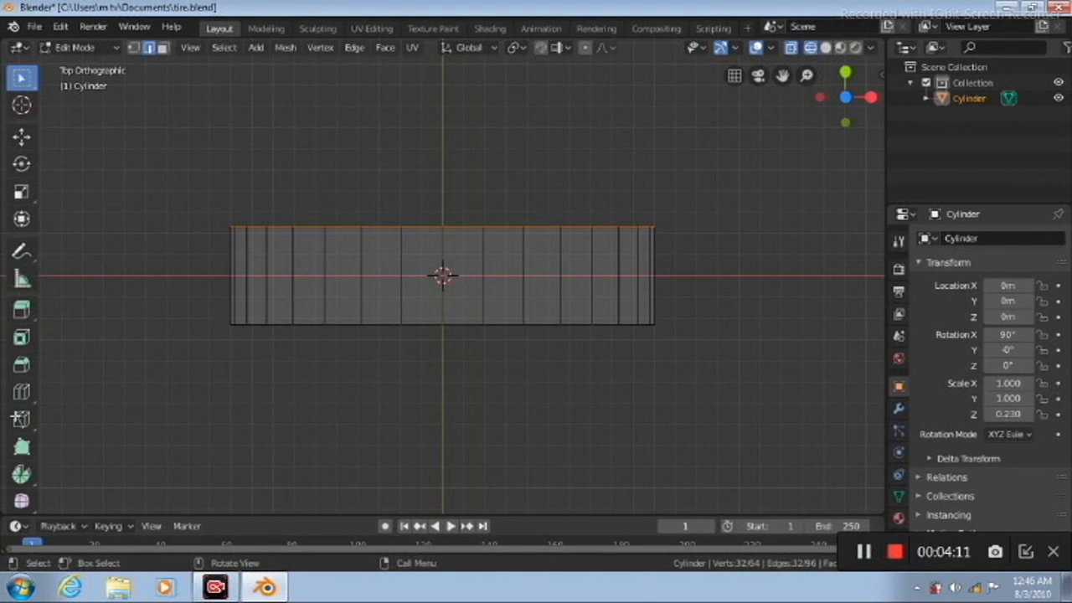
Extrude the selected back rim about 0.082 m along Y and scale the new loop to about 0.858
click(22, 309)
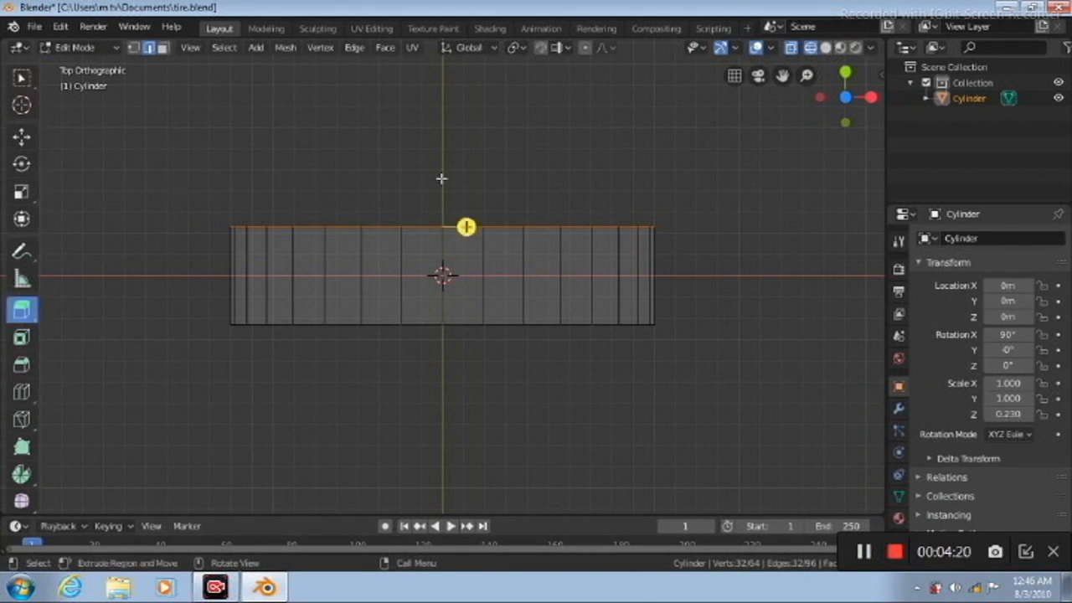
drag(440, 169, 442, 159)
click(22, 192)
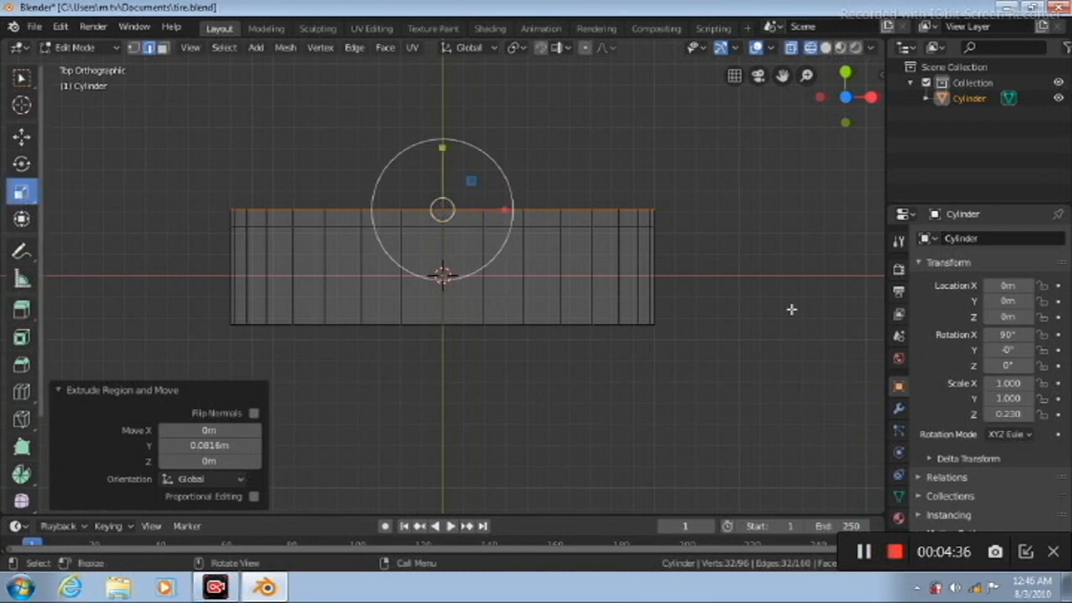
key(s)
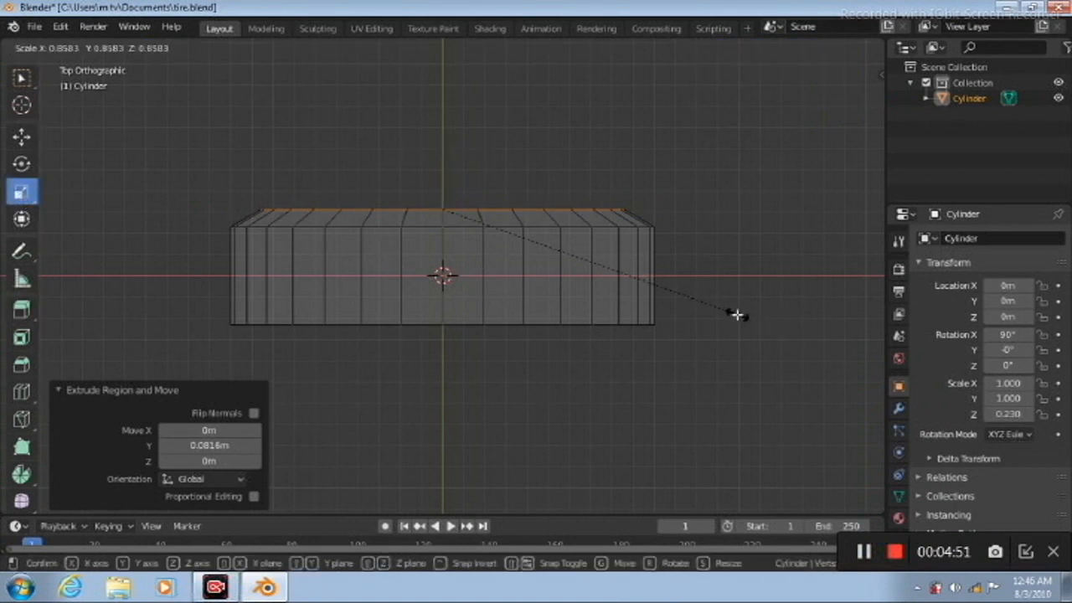
click(737, 315)
click(92, 268)
Extrude the narrowed back rim about 0.059 m along Y, with its X move set to 0 m
click(21, 309)
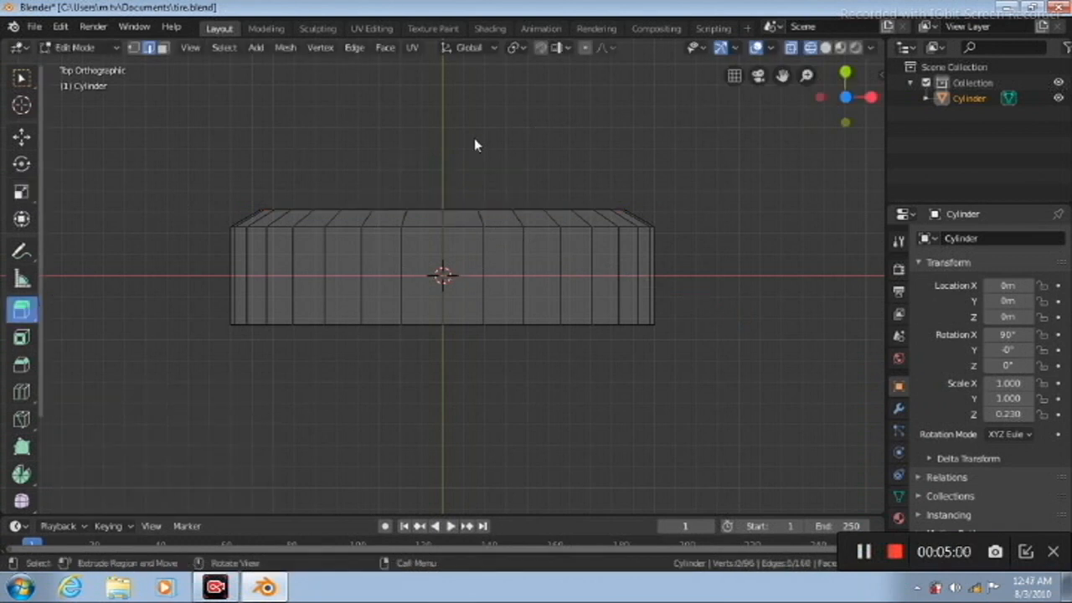
key(ctrl+z)
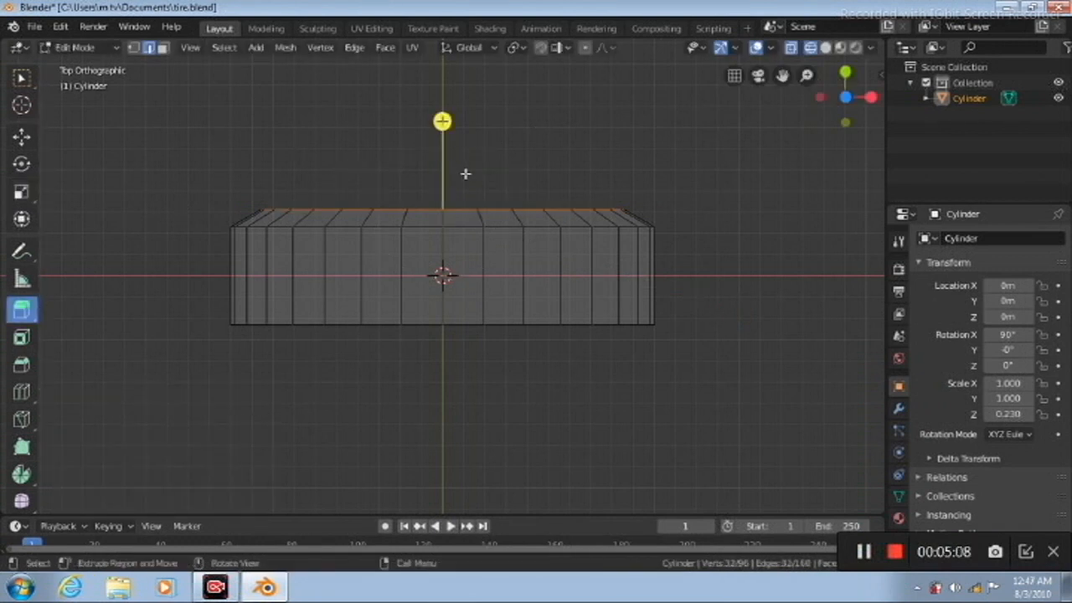
key(e)
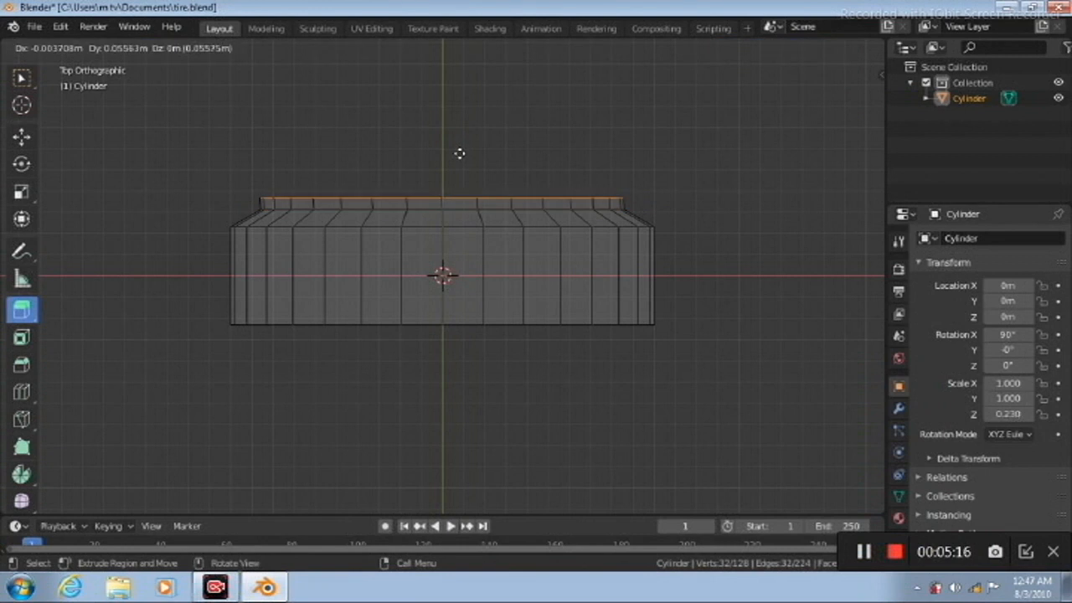
click(460, 155)
click(232, 429)
text(0)
key(Return)
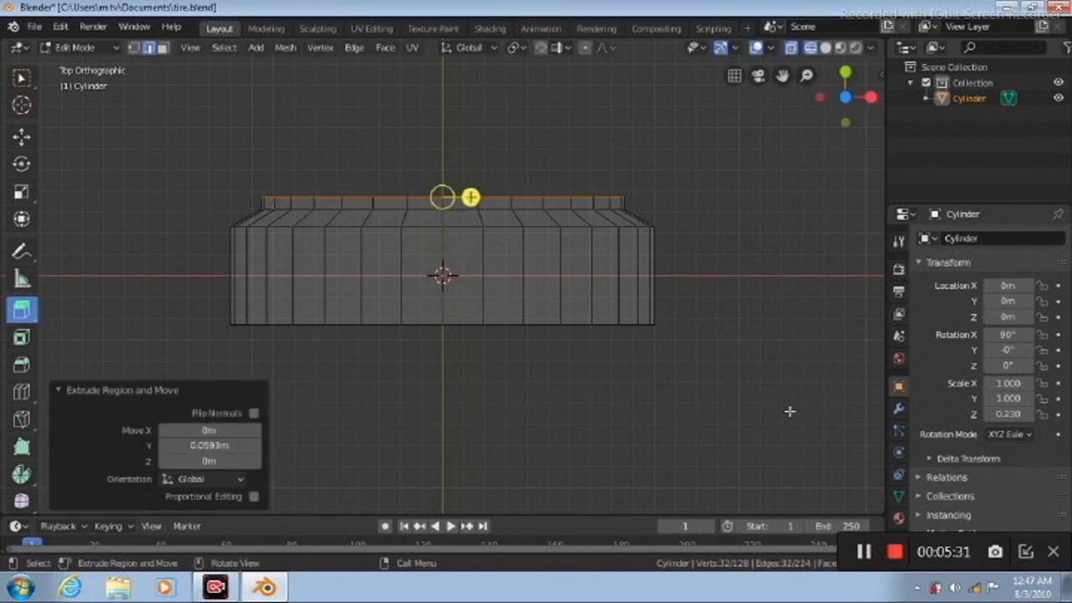
click(784, 339)
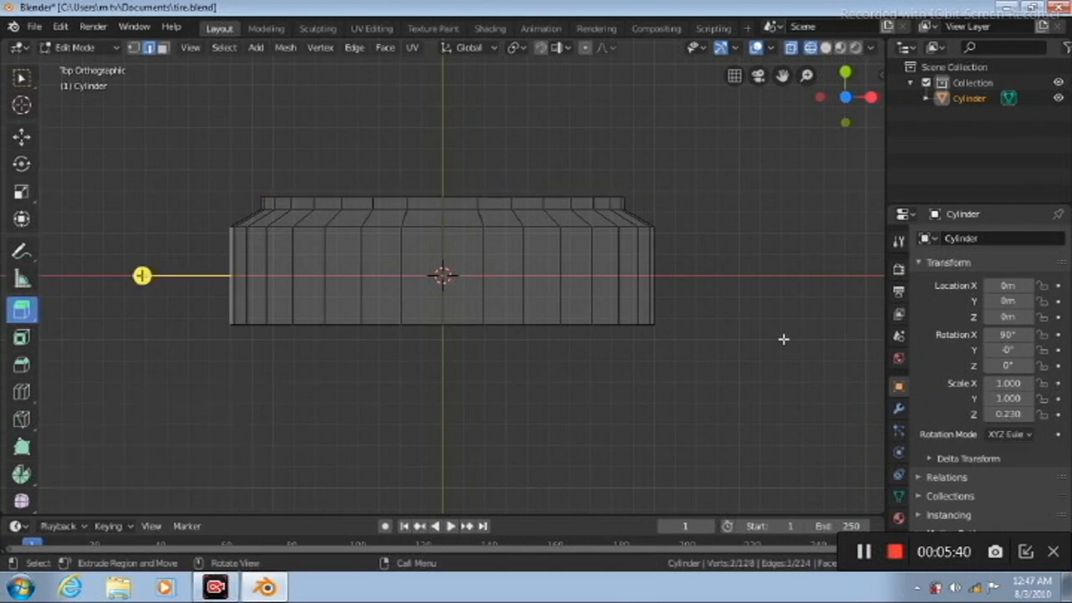
key(ctrl+z)
Scale the newly extruded edge loop inward to about 0.806 to continue the tire's curved shoulder
click(22, 198)
key(s)
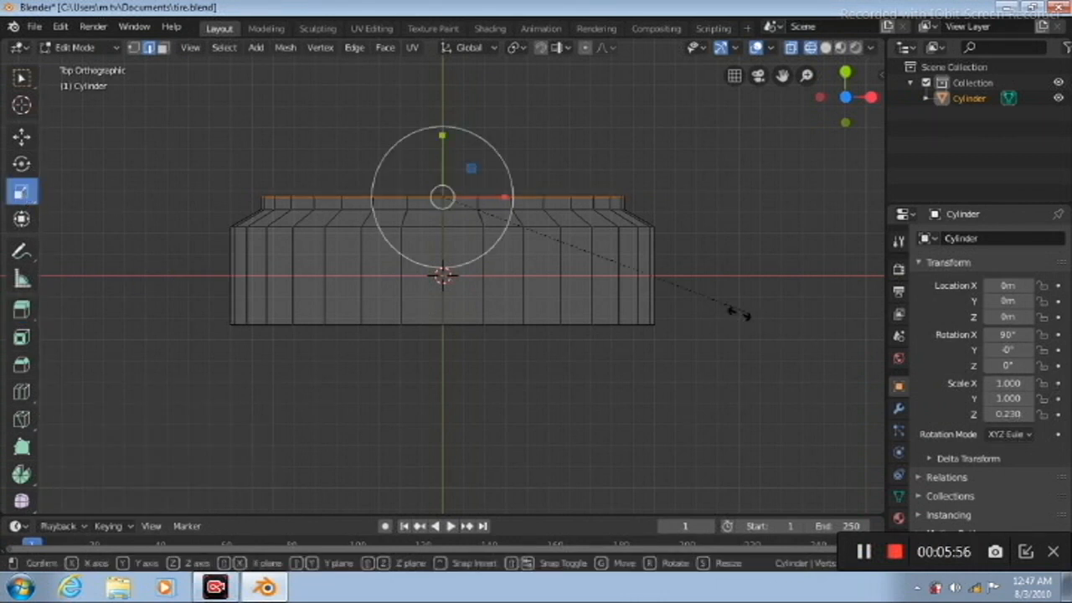
click(689, 292)
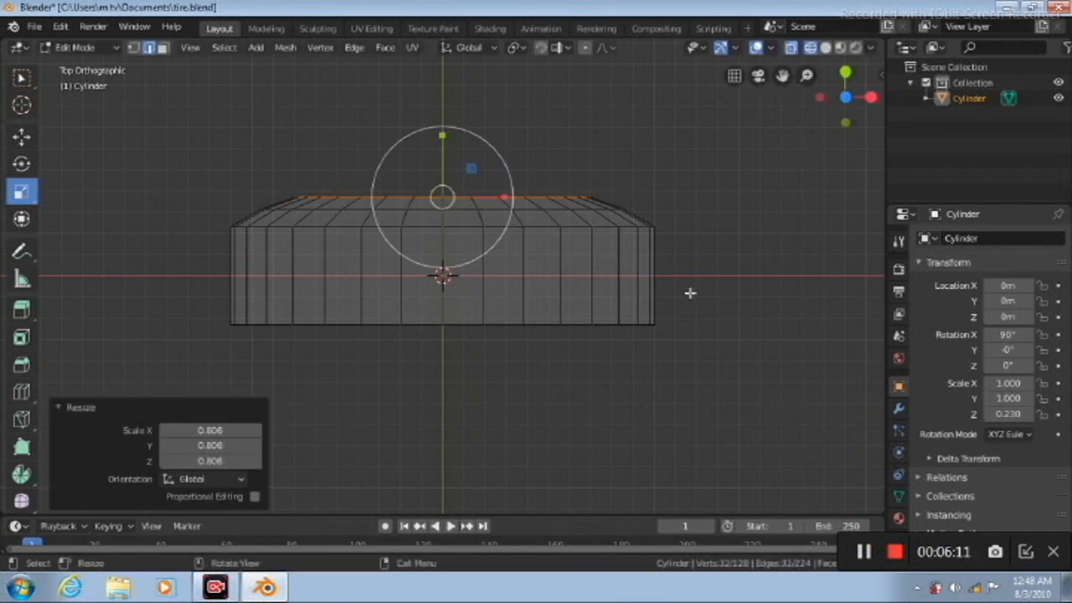
Examine the tapered sidewall and its open rim from the right, front, back and tilted perspective views
key(KP_3)
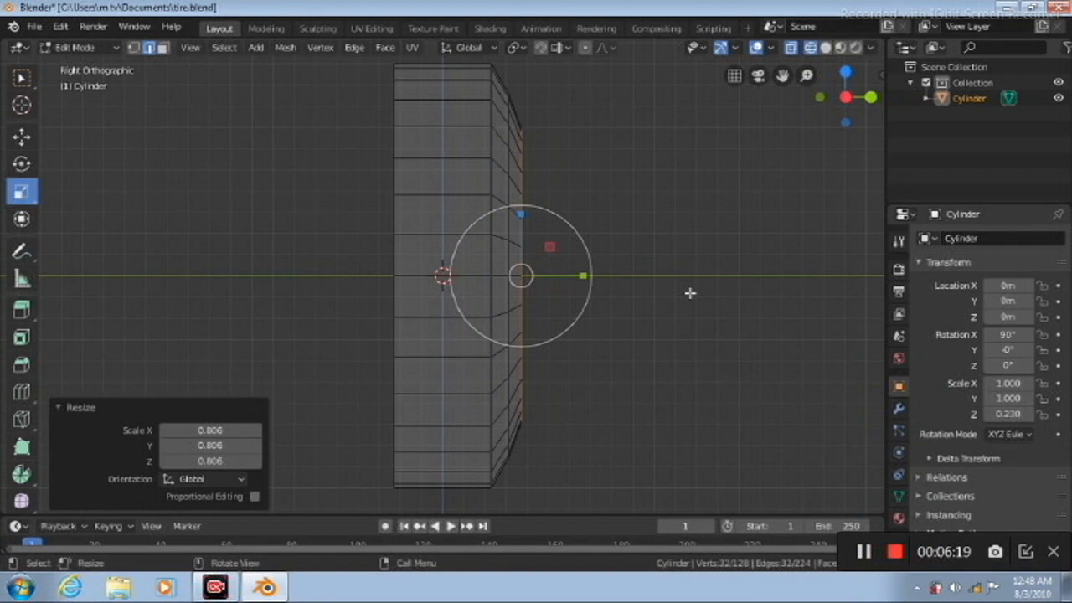
key(KP_1)
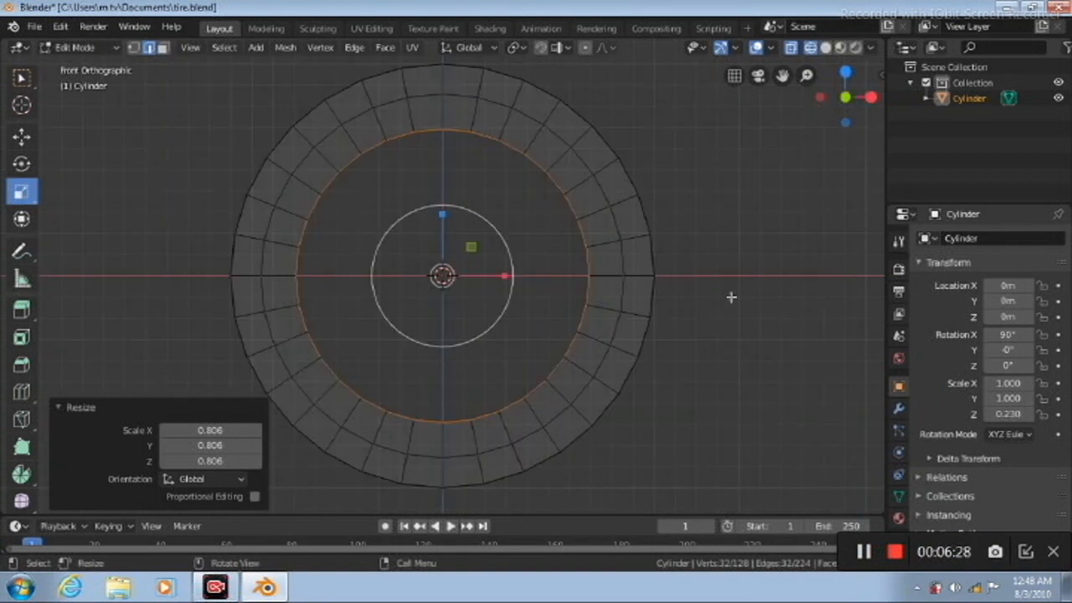
key(KP_2)
key(KP_2)
key(KP_2)
key(KP_2)
key(KP_2)
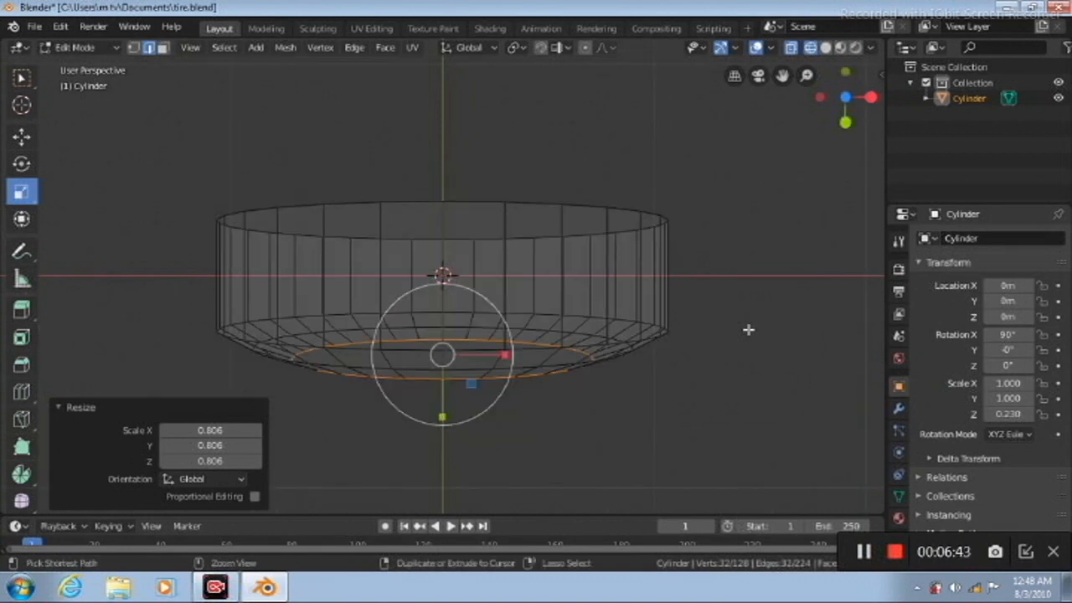
key(ctrl+KP_1)
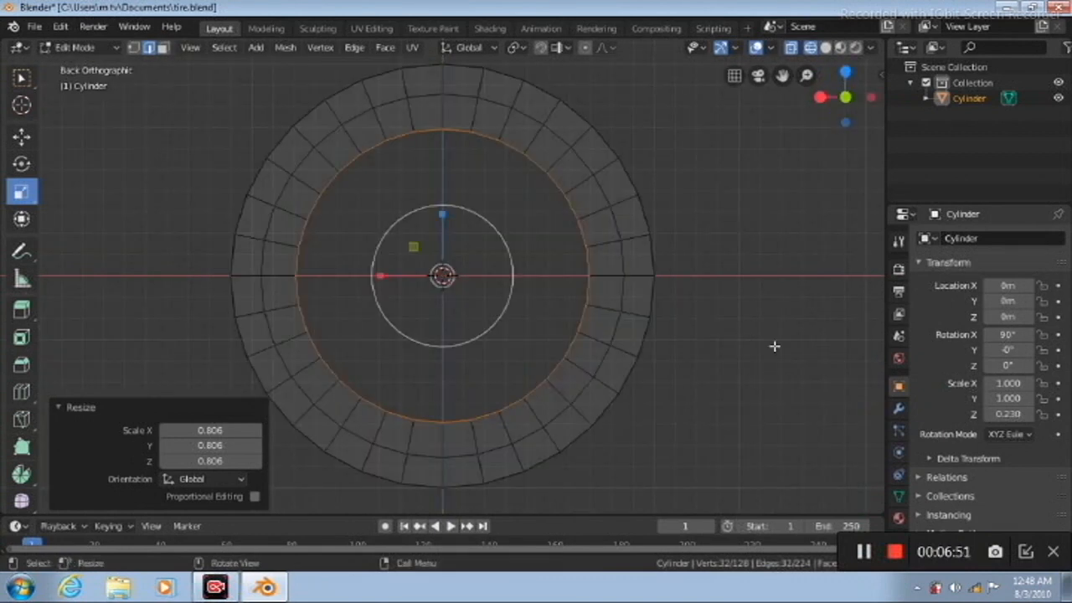
key(KP_2)
key(KP_2)
key(KP_2)
key(KP_2)
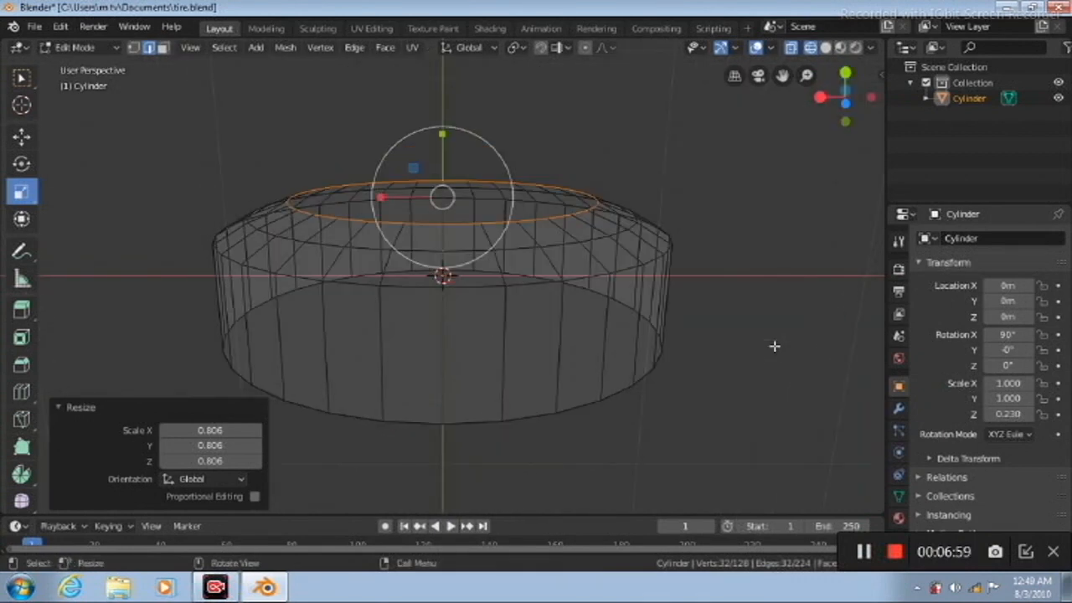
key(ctrl+KP_1)
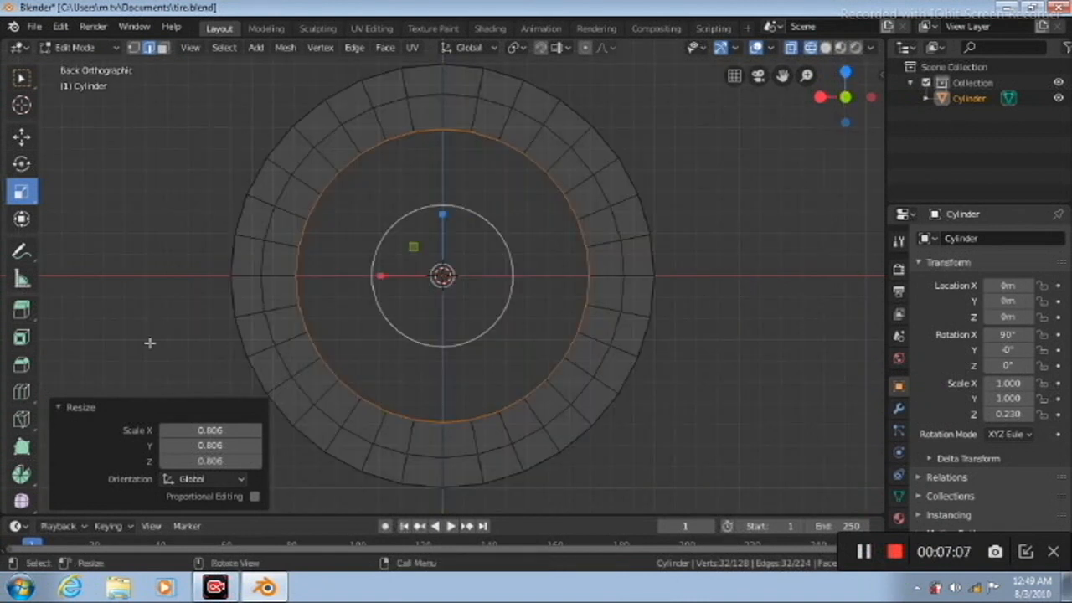
Extrude the sidewall's inner edge loop in Back view and scale it inward to about 0.885
key(e)
key(s)
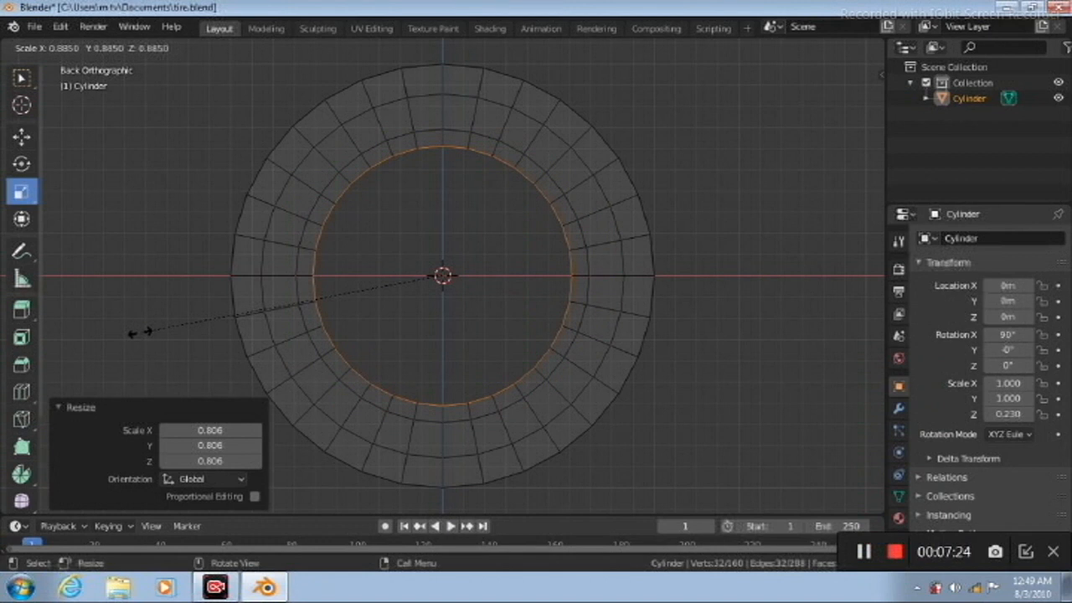
click(140, 332)
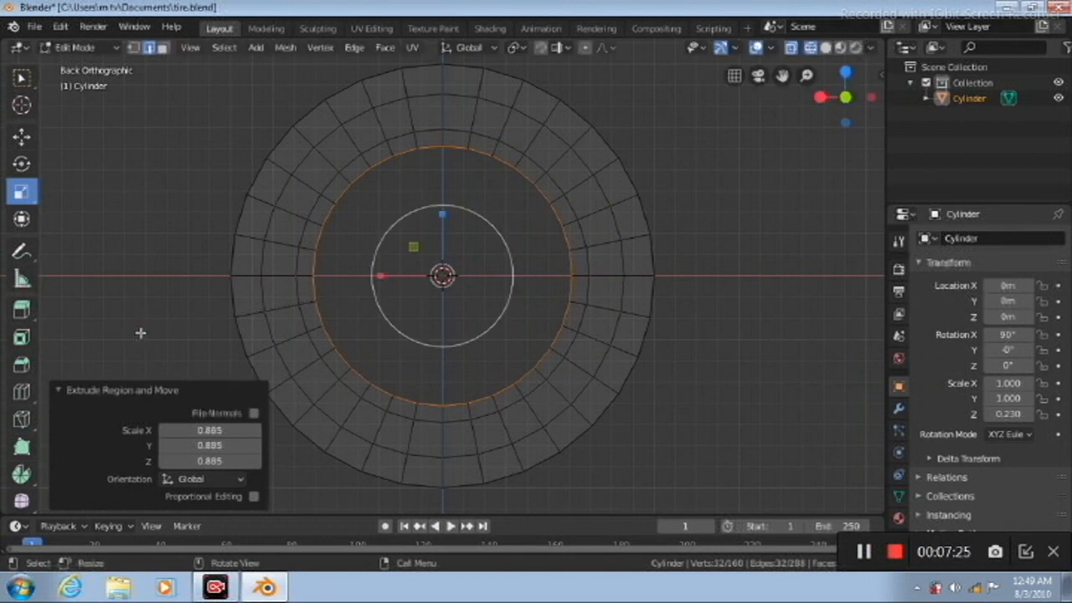
Move the inner edge loop about -0.026 m along Y and switch the viewport to solid shading
click(25, 136)
key(KP_2)
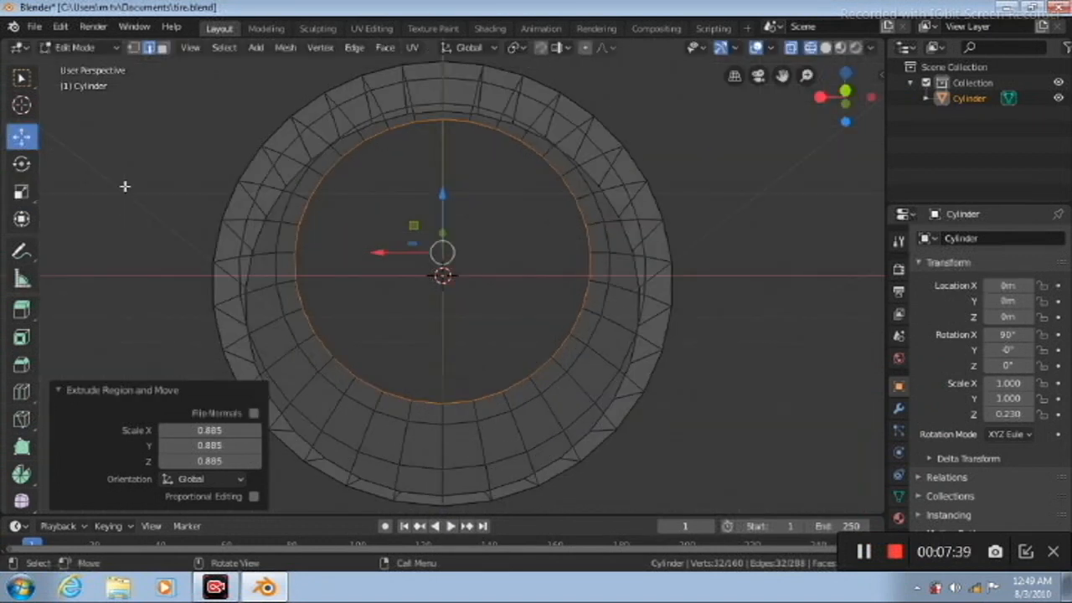
key(KP_2)
key(KP_2)
key(KP_2)
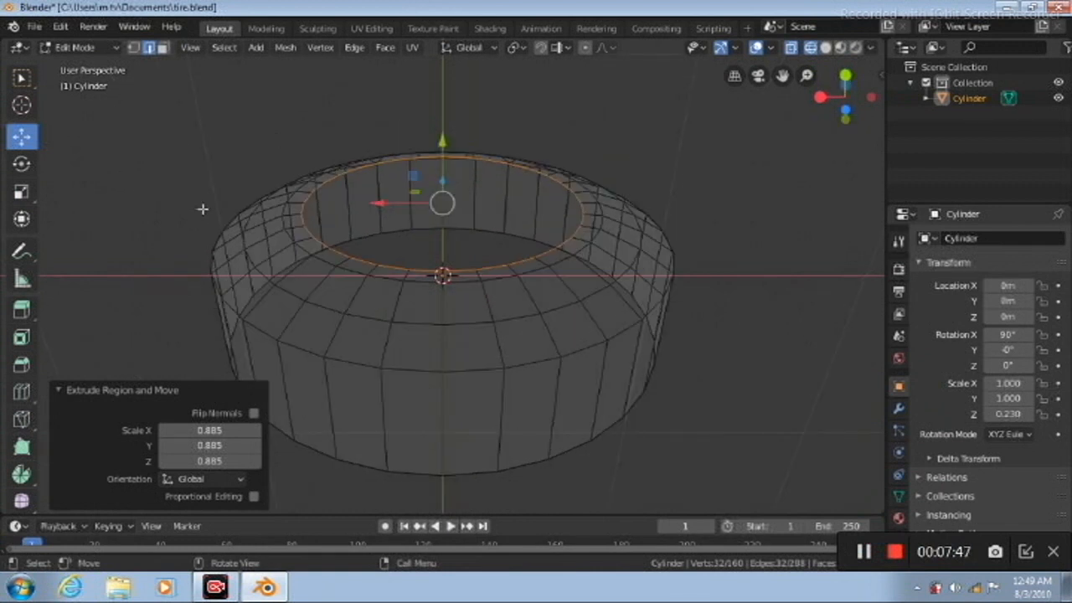
drag(442, 139, 442, 144)
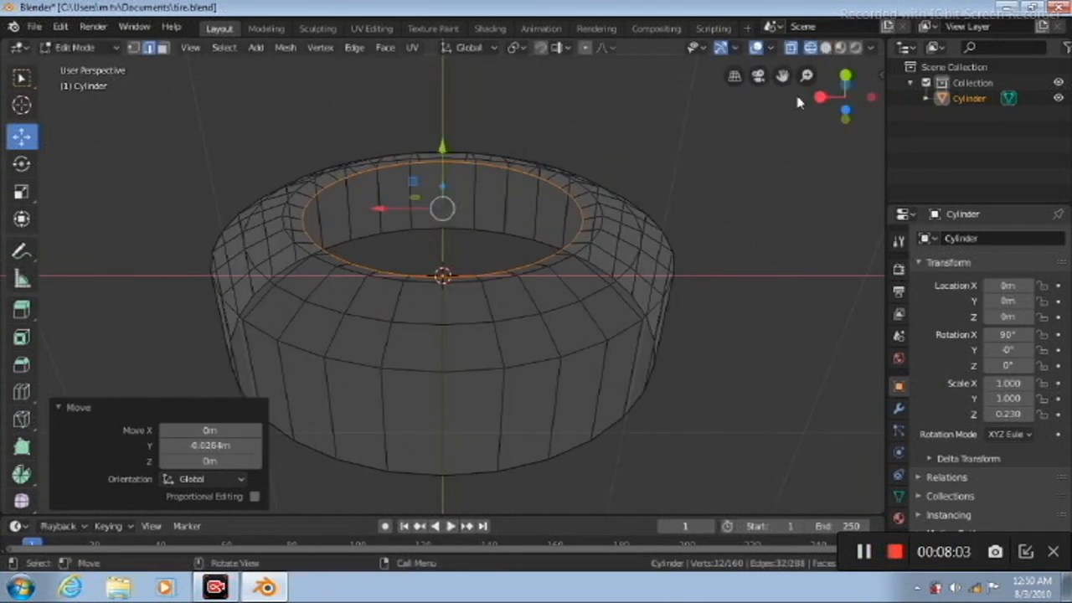
click(824, 47)
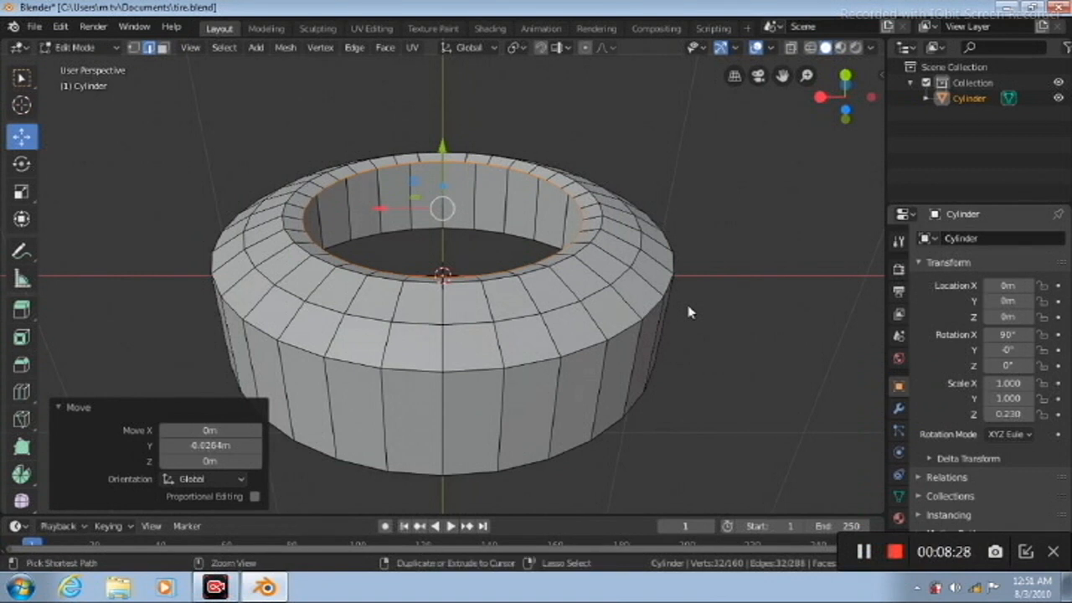
Extrude the recessed inner edge loop in Back view and scale it inward to about 0.973
key(ctrl+KP_1)
key(e)
key(s)
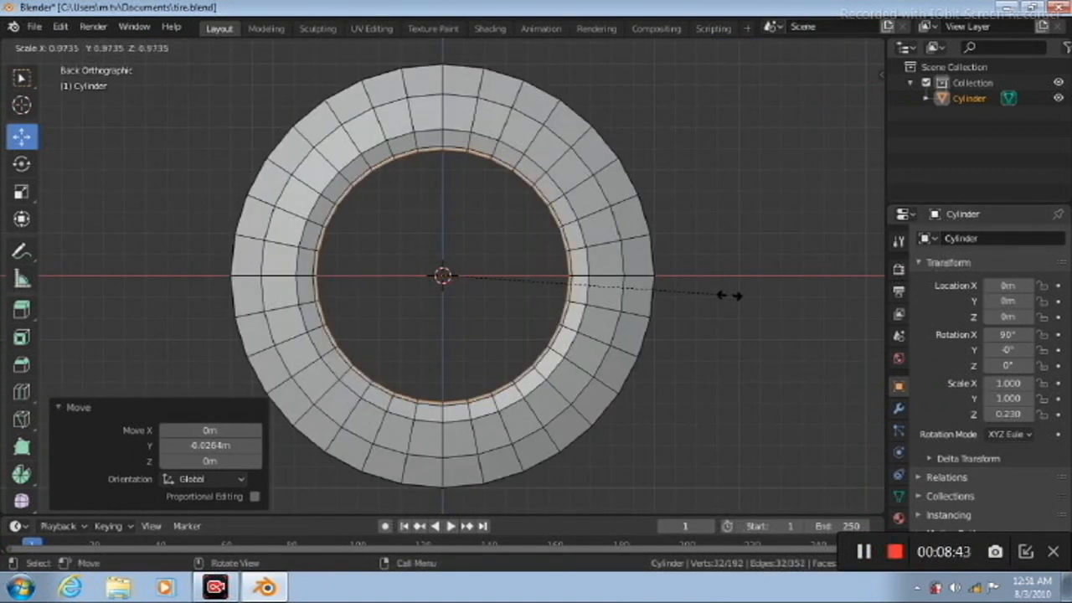
click(728, 297)
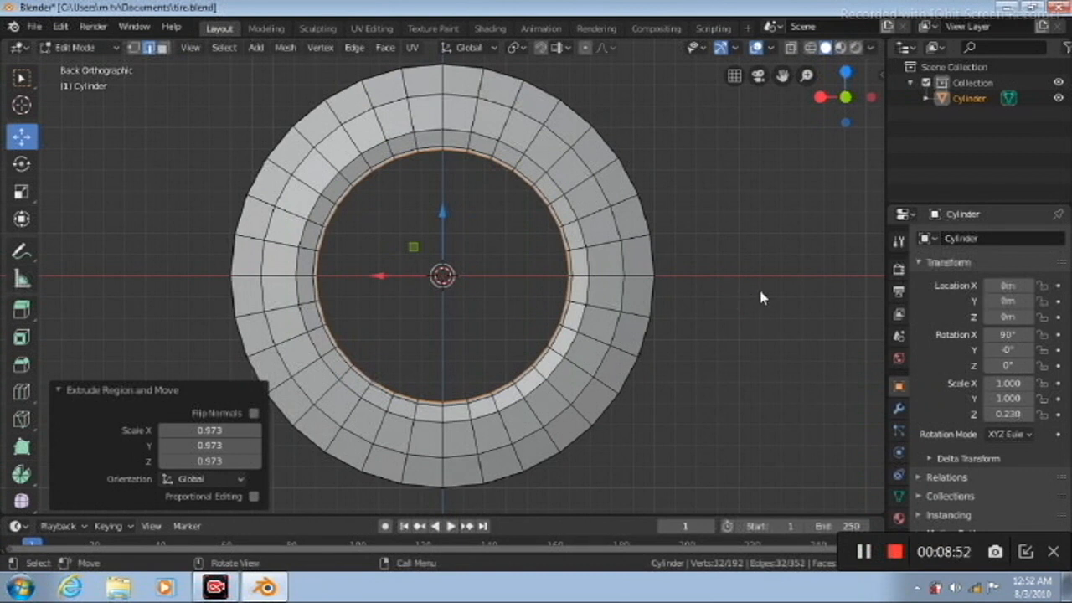
Select the narrow innermost ring of faces around the tire's opening in face selection mode
click(162, 48)
scroll(421, 235, up, 1)
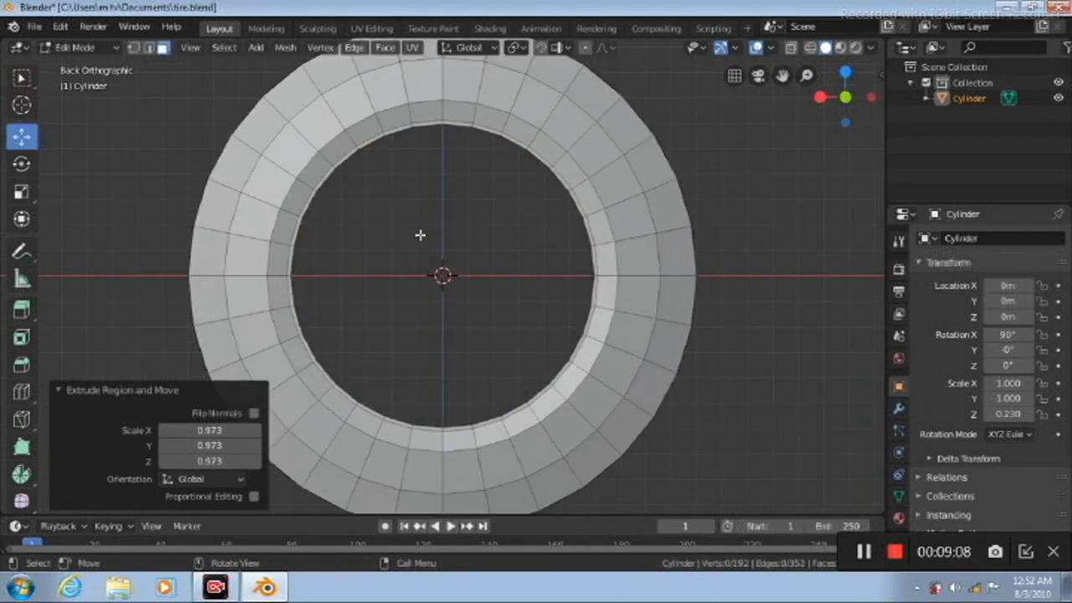
click(378, 142)
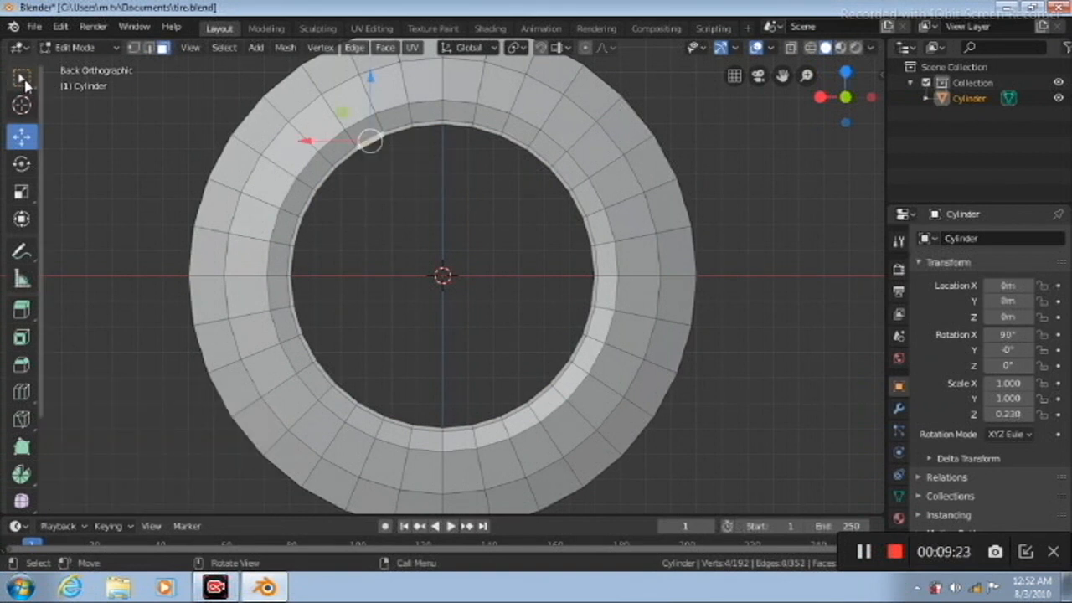
key(w)
ctrl+alt+click(386, 132)
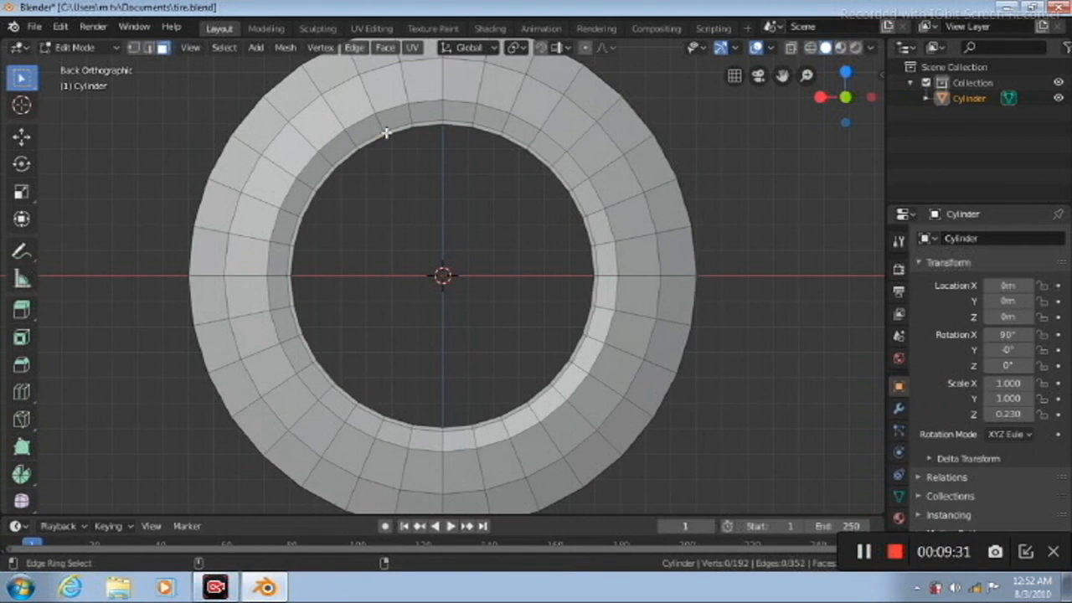
ctrl+alt+click(381, 134)
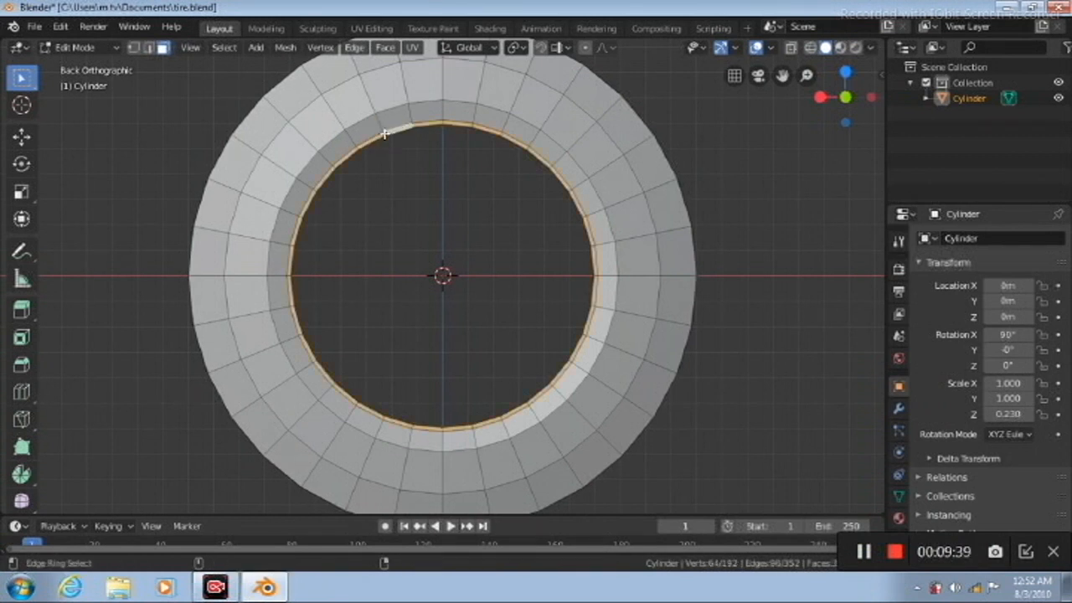
Extrude the innermost ring of faces slightly, by about 0.003 m in X and 0.010 m in Y and Z
key(KP_5)
key(KP_2)
key(KP_2)
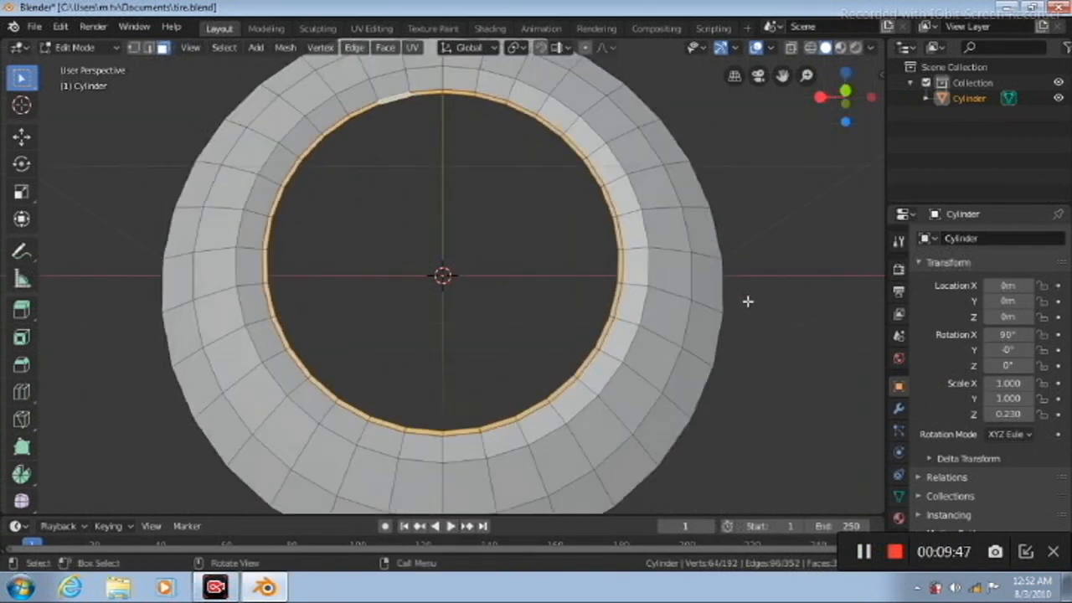
key(KP_8)
key(KP_8)
key(KP_8)
key(KP_8)
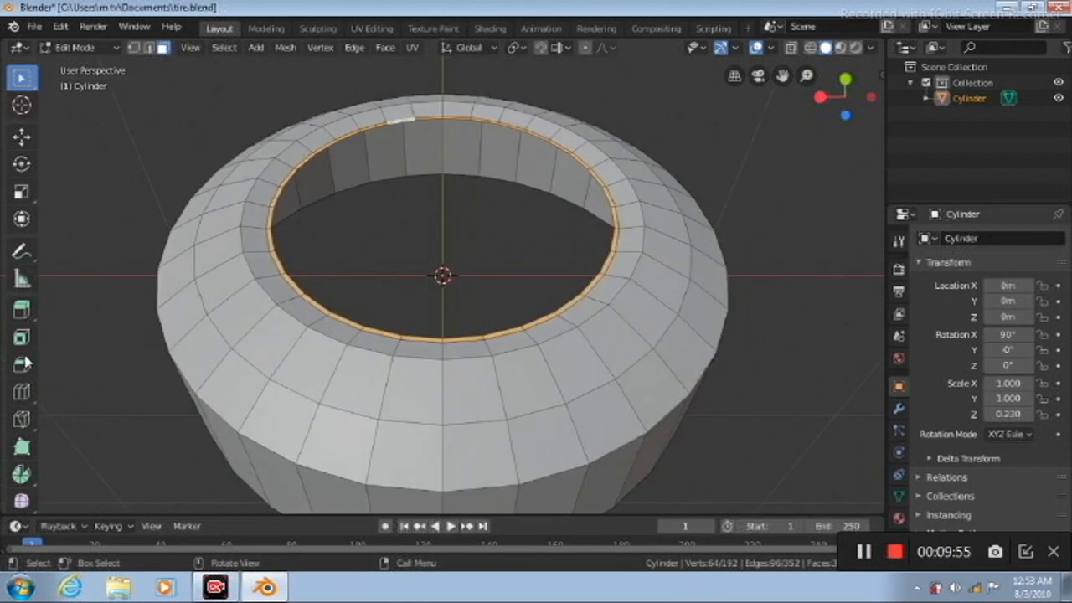
click(22, 309)
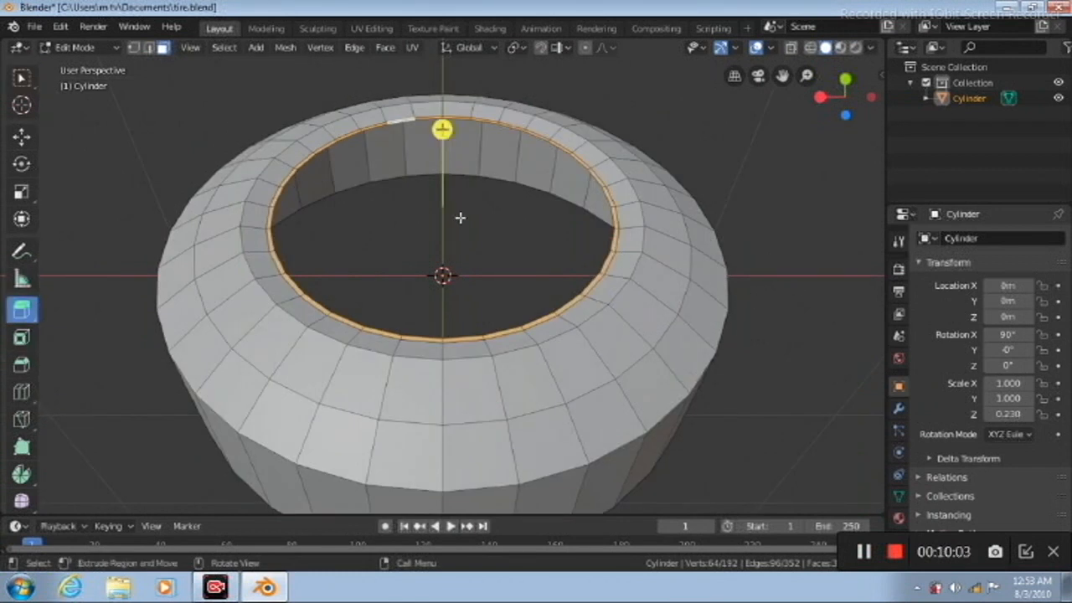
drag(459, 214, 459, 212)
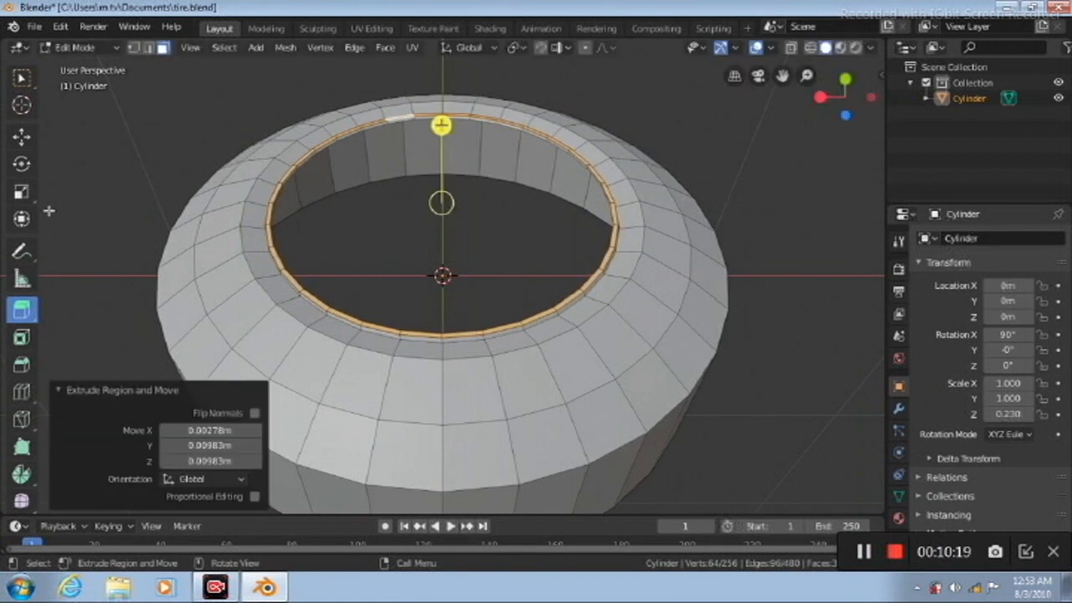
click(22, 77)
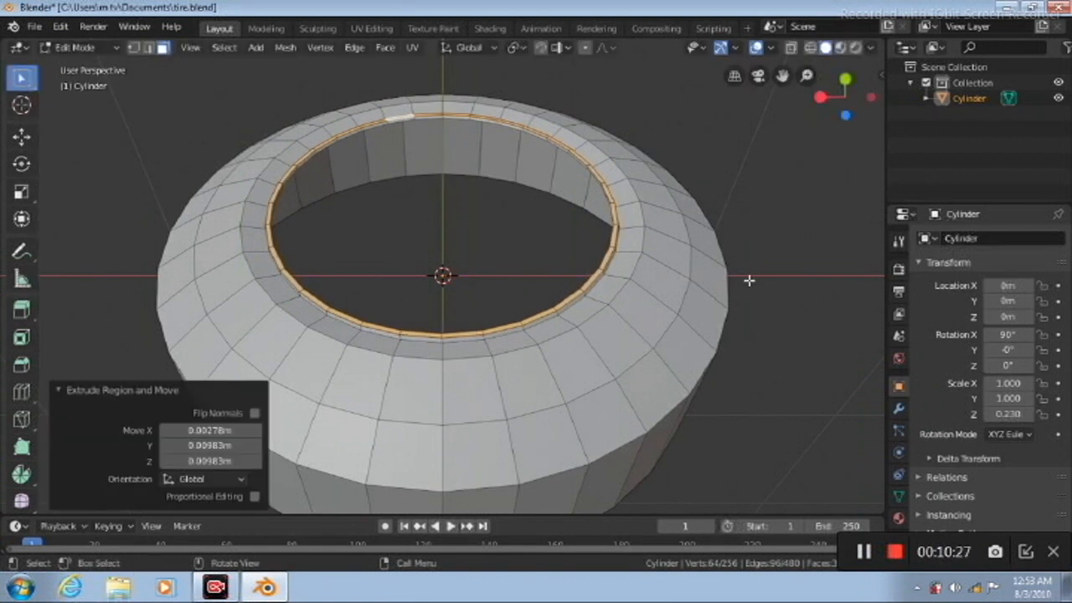
Return to Object Mode and apply smooth shading to the half tire
key(Tab)
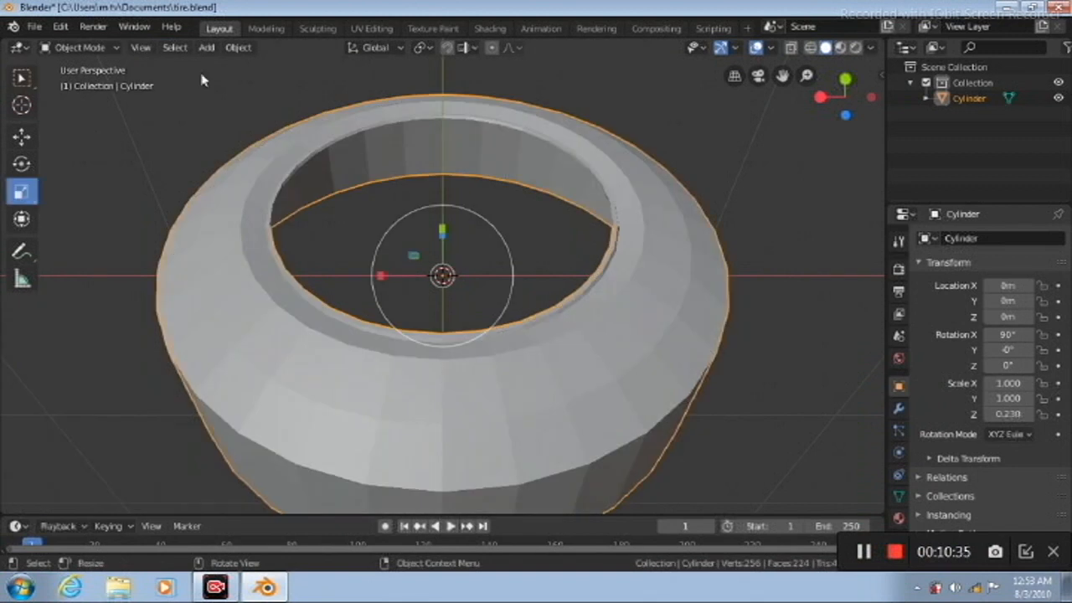
right_click(142, 102)
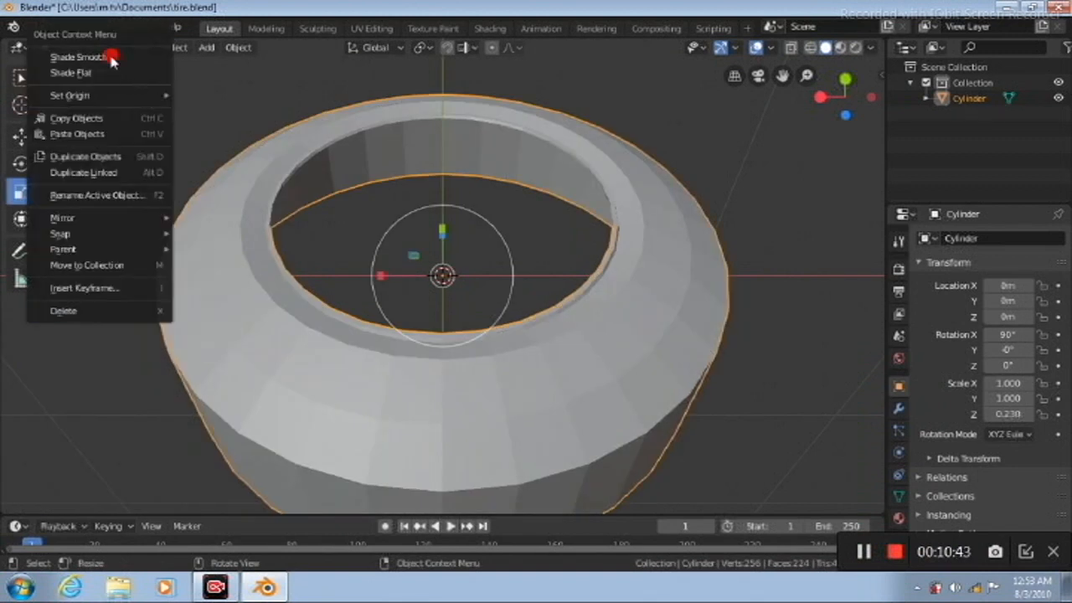
click(110, 57)
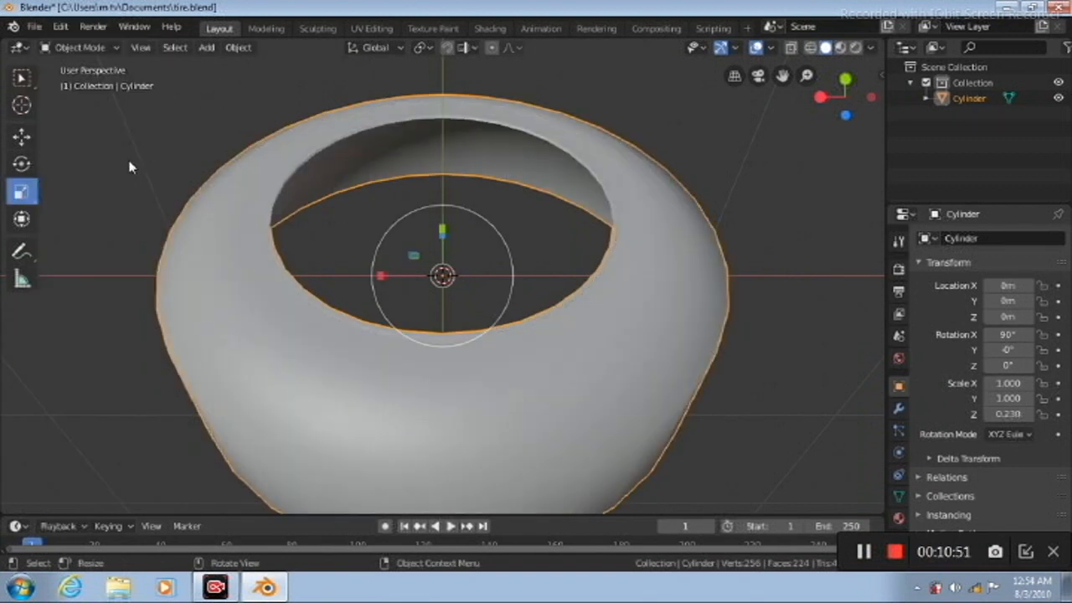
scroll(130, 167, down, 4)
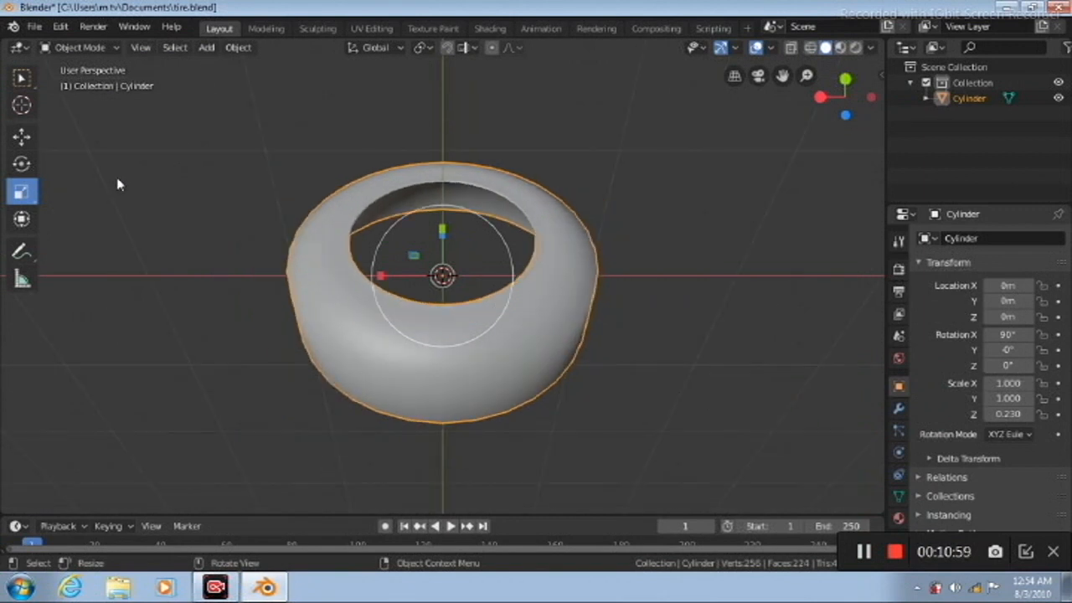
Place the 3D cursor on the half tire's flat open edge in Right view, at the height of the Y axis line
key(KP_3)
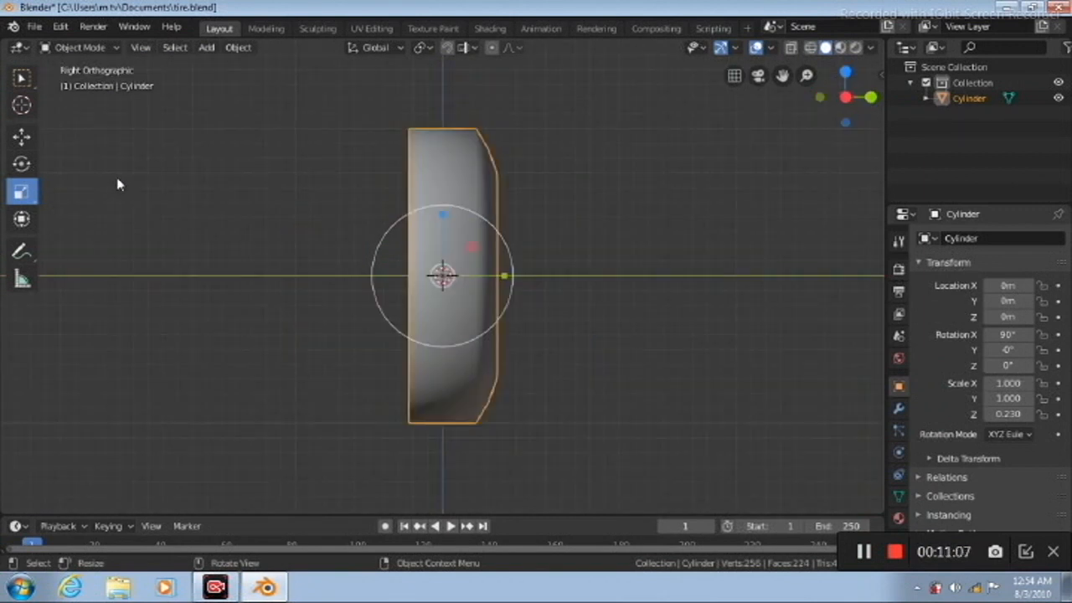
click(20, 80)
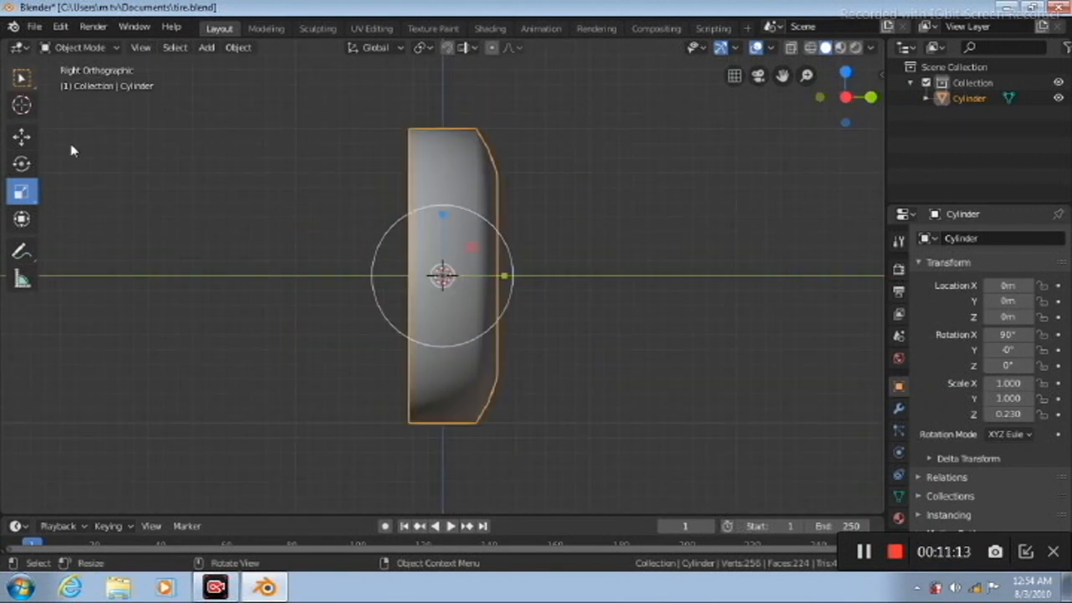
click(406, 282)
click(22, 107)
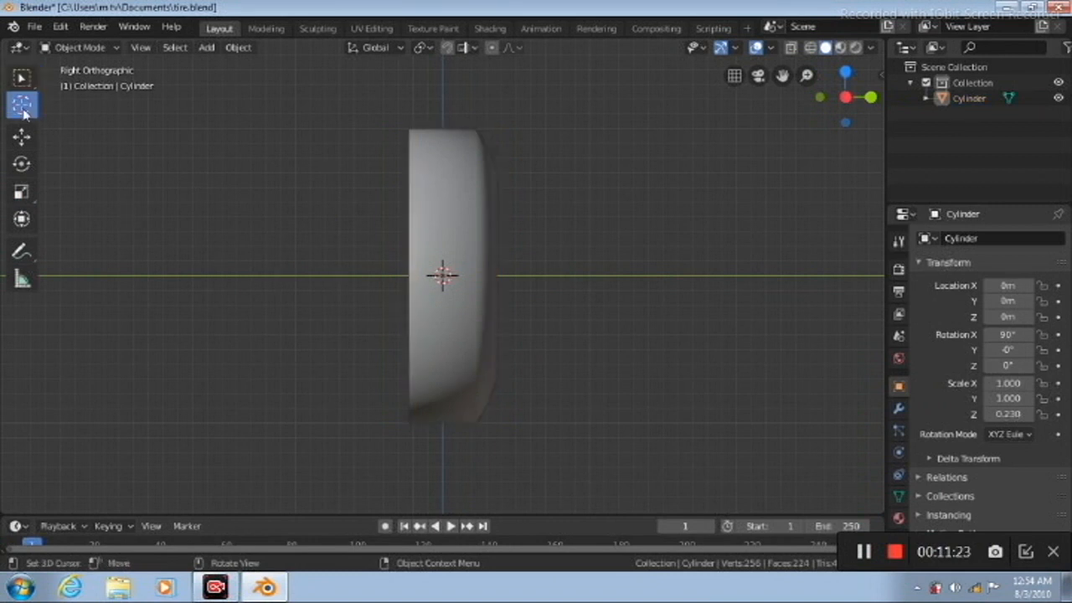
click(409, 281)
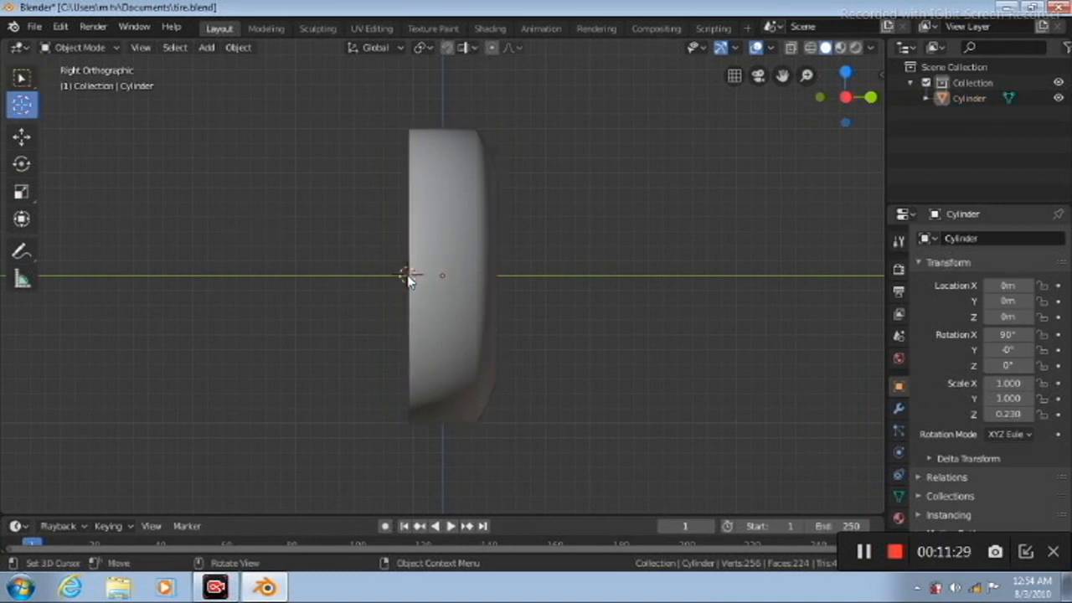
Set the half tire's origin to the 3D cursor and select the tire
click(237, 48)
mouse_move(268, 81)
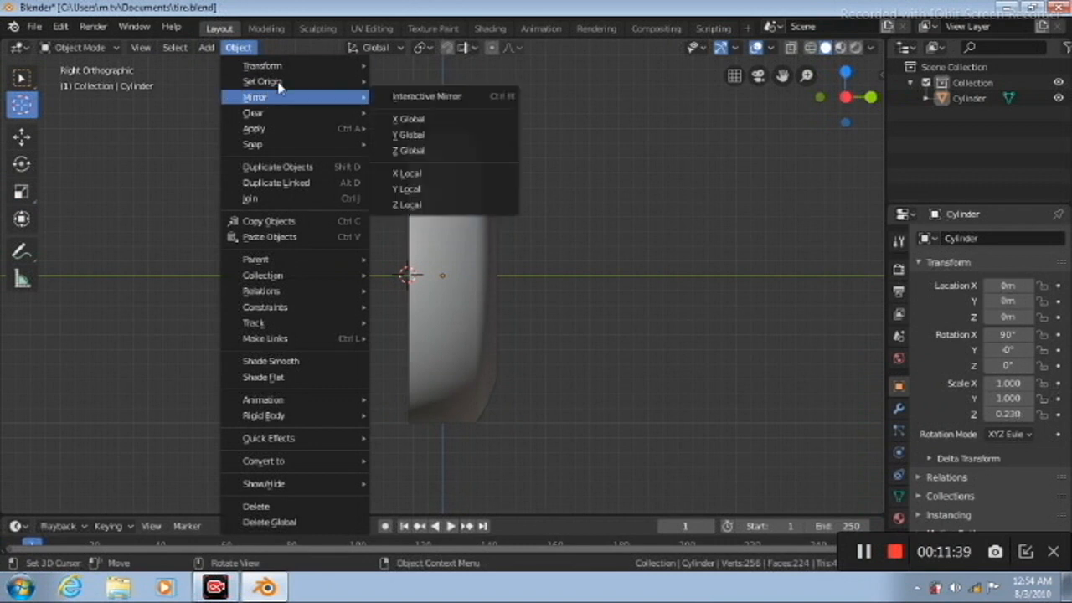
click(429, 116)
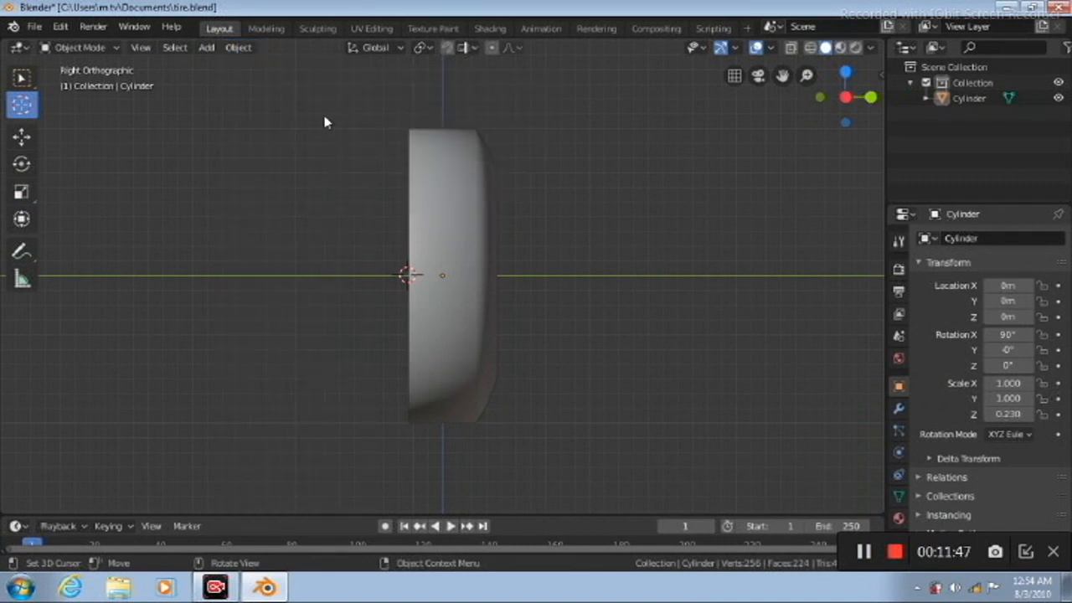
click(455, 181)
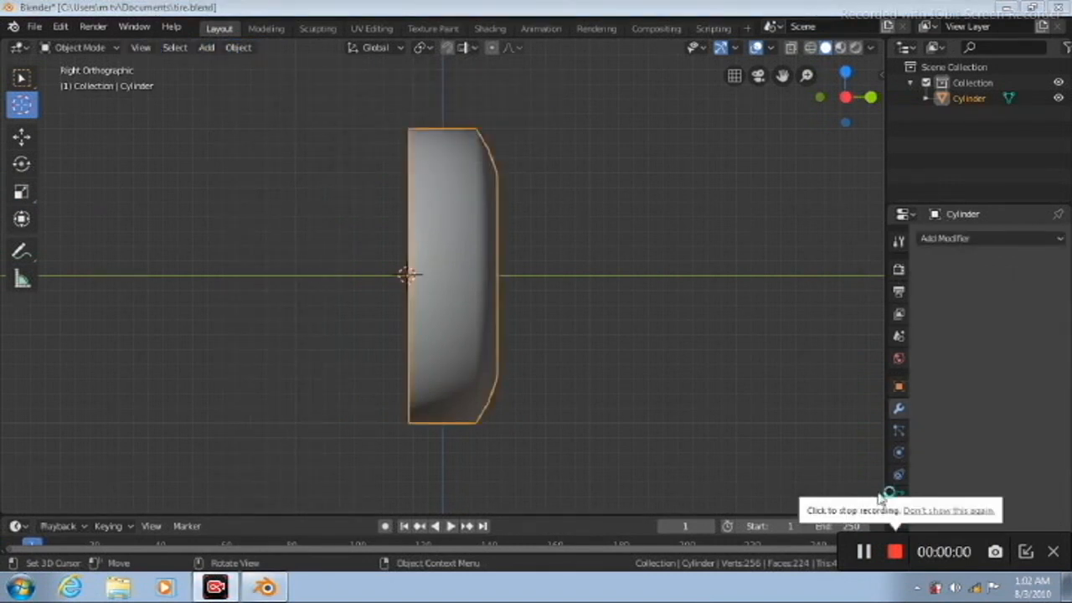
Mirror the half tire along Z only with the Mirror modifier and set the merge limit to 0.019 m
click(927, 360)
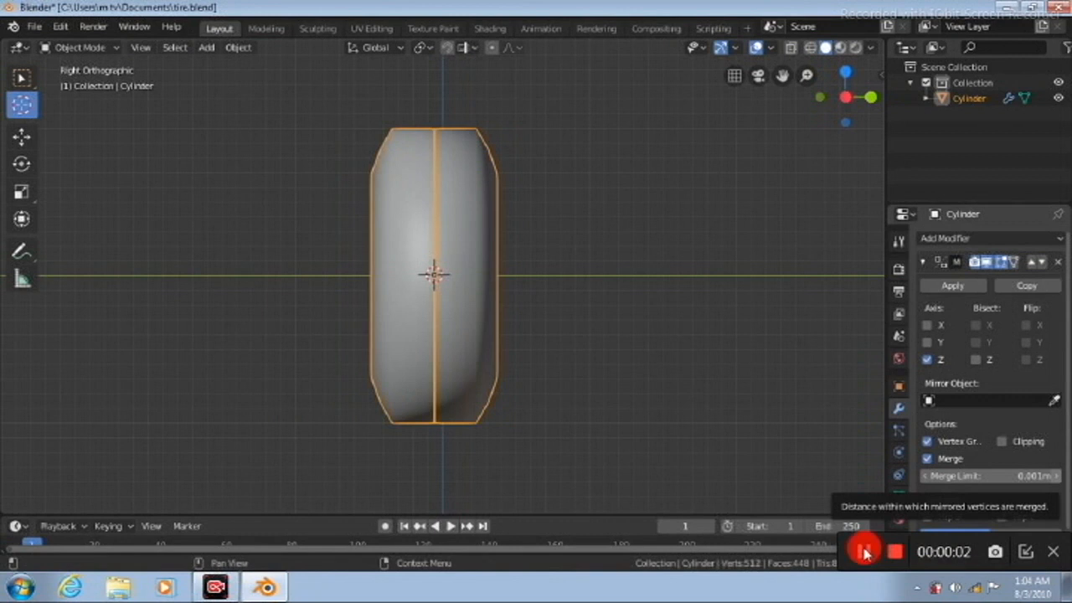
click(1058, 476)
click(1058, 480)
click(1059, 480)
click(1058, 480)
click(1058, 480)
click(1059, 480)
click(1059, 480)
click(1058, 479)
click(1058, 478)
click(1058, 478)
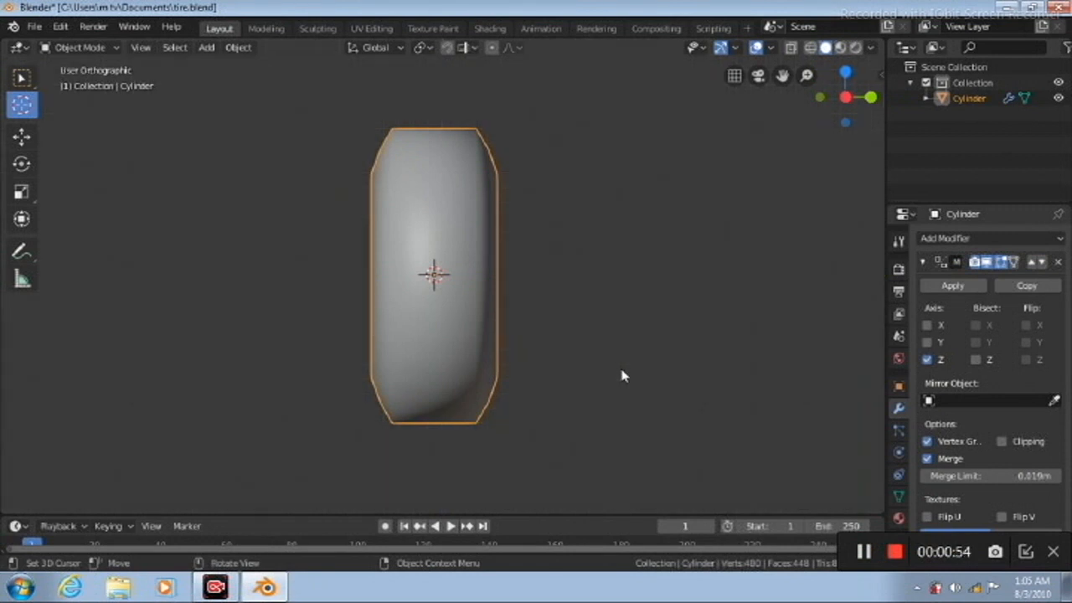
Examine the mirrored tire's tread, sidewall and opening from the top, front and tilted views
key(KP_7)
key(KP_2)
key(KP_2)
key(KP_2)
key(KP_2)
key(KP_2)
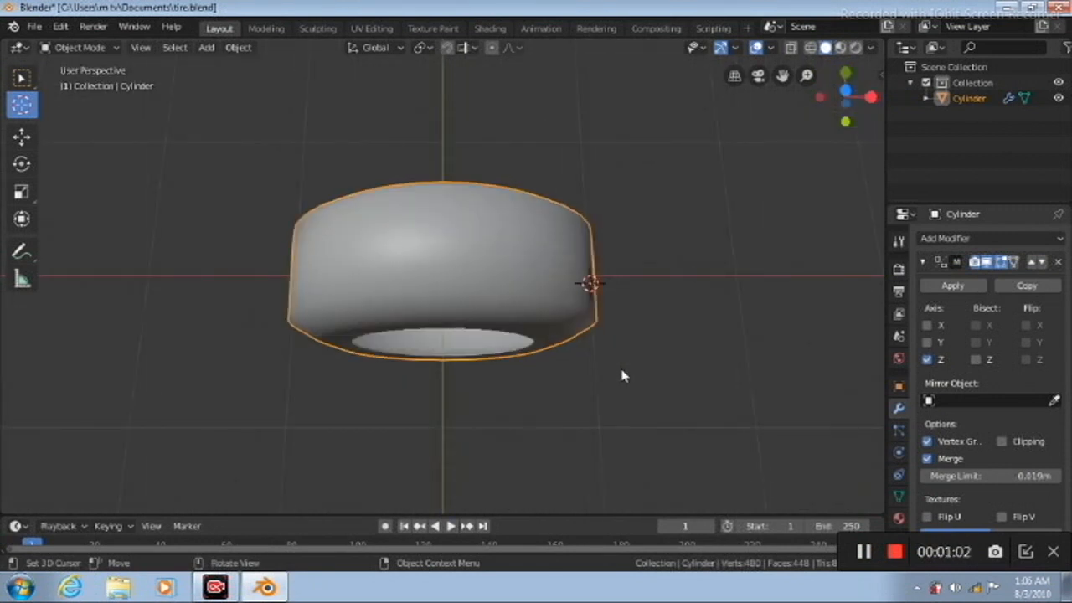
key(KP_2)
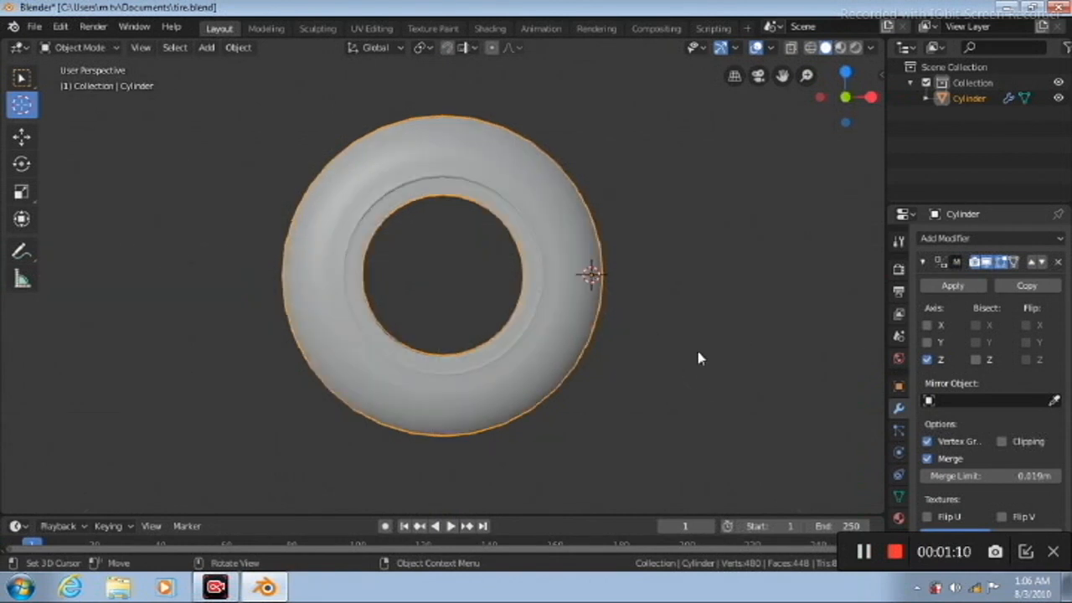
key(KP_2)
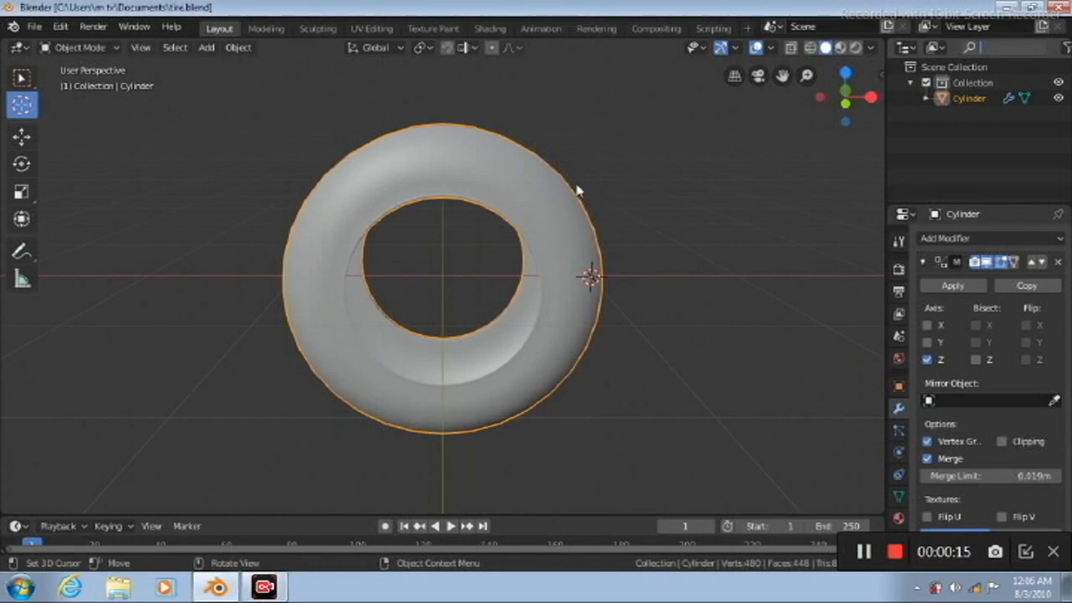
key(KP_5)
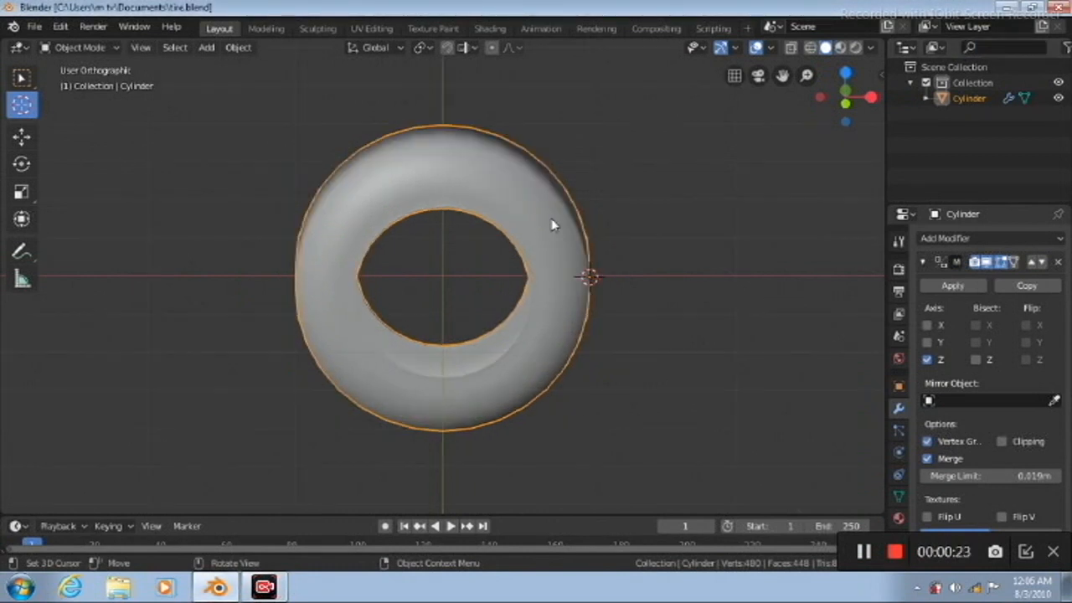
Show the tire's mesh data settings in Right view and apply flat shading to the tire
key(KP_3)
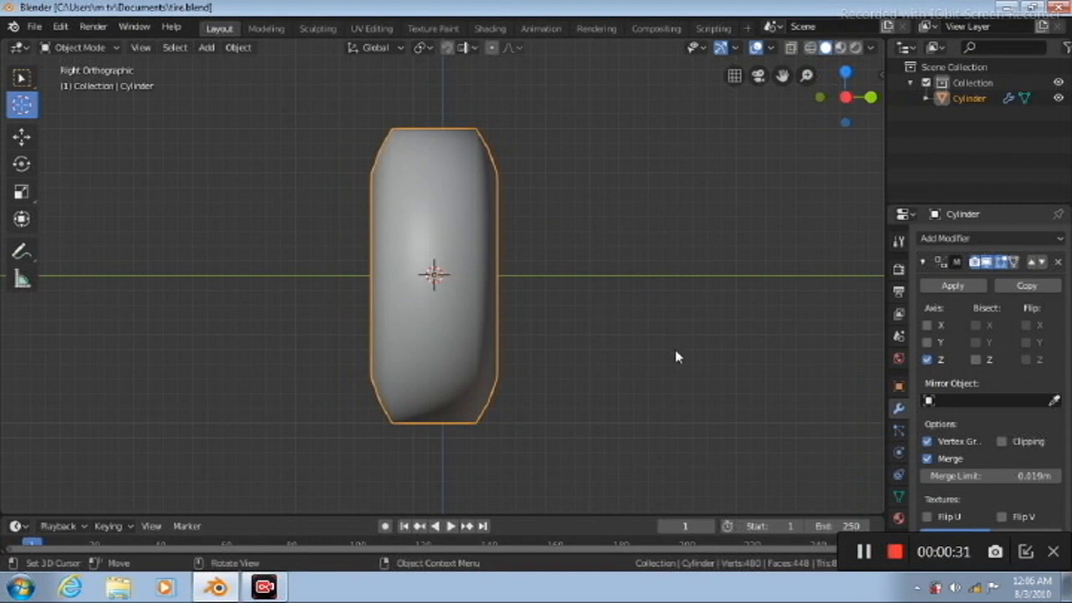
click(898, 497)
right_click(192, 154)
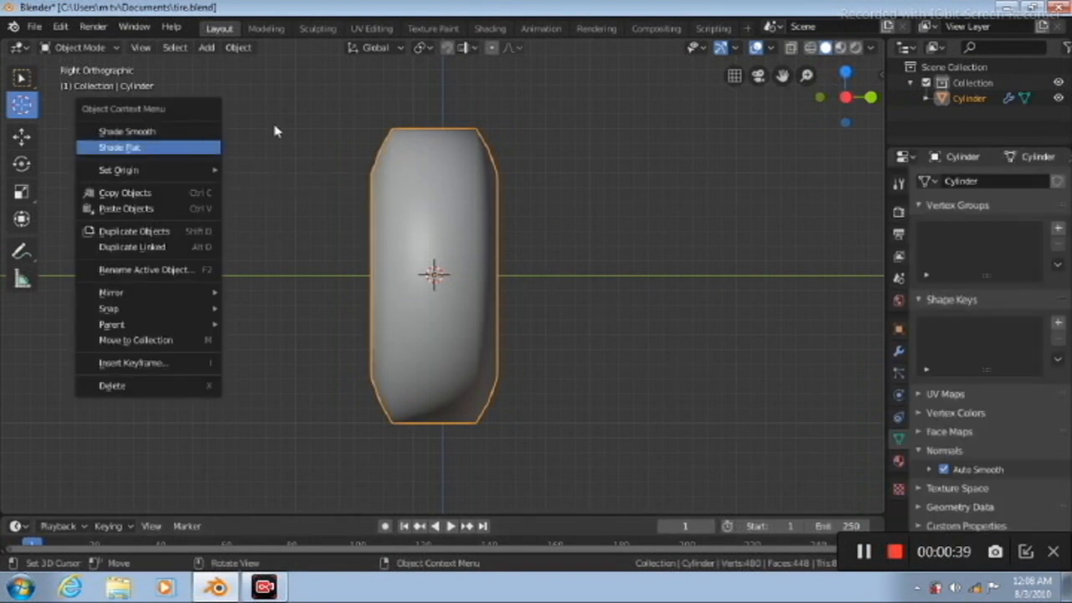
click(188, 146)
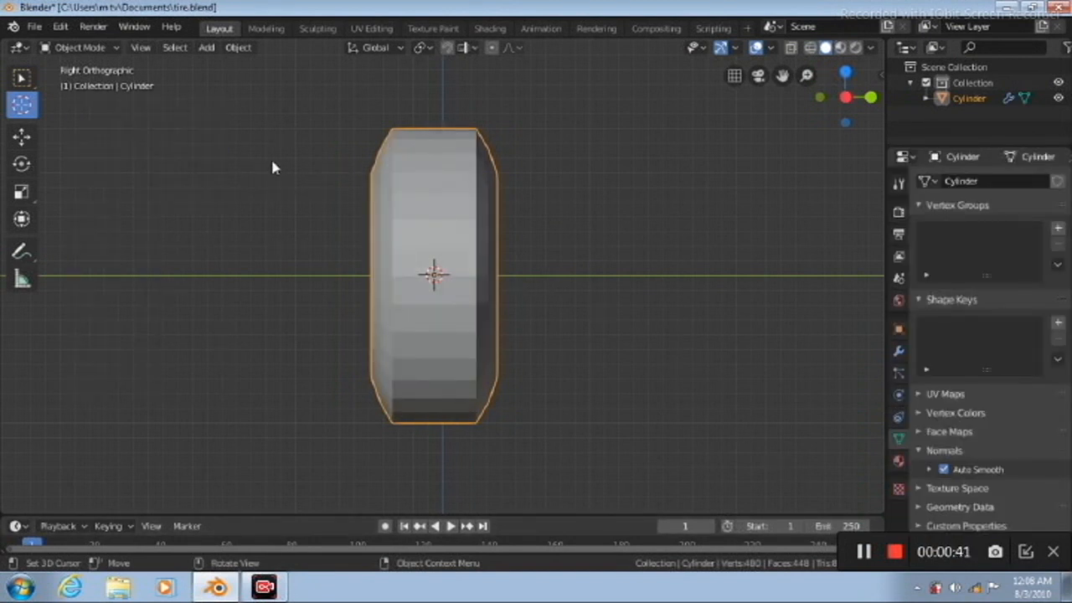
Hide the tire and add a 2 m plane aligned to the current Right view
click(1059, 99)
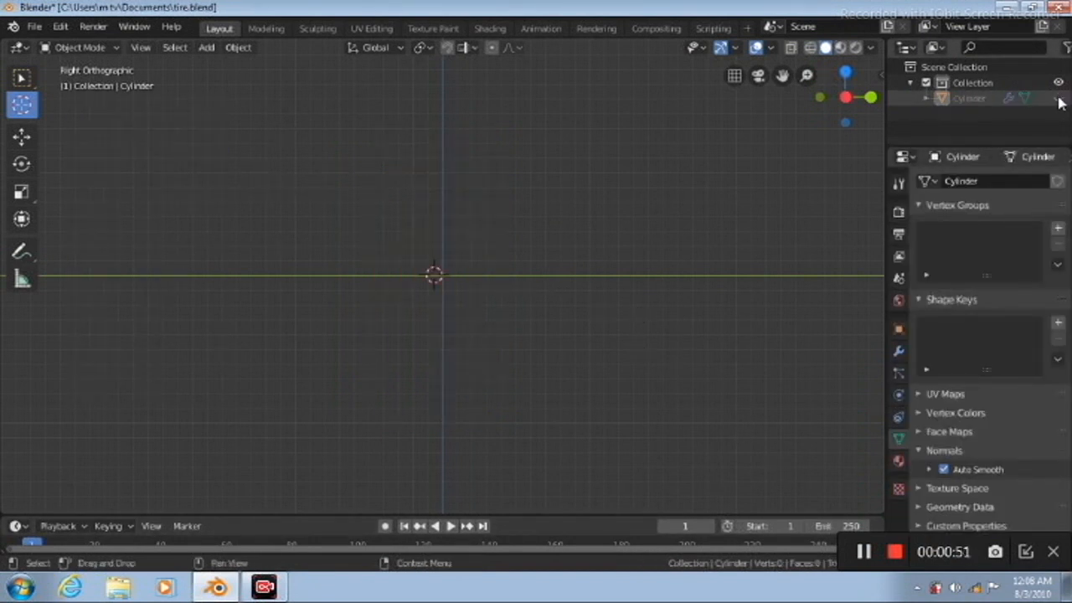
click(207, 47)
mouse_move(274, 66)
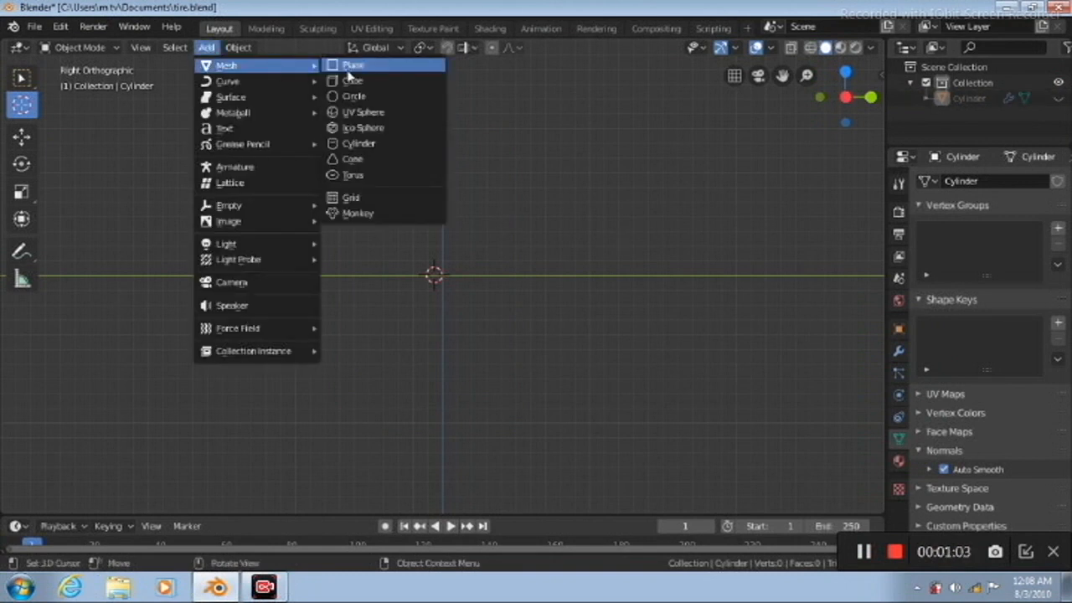
click(377, 67)
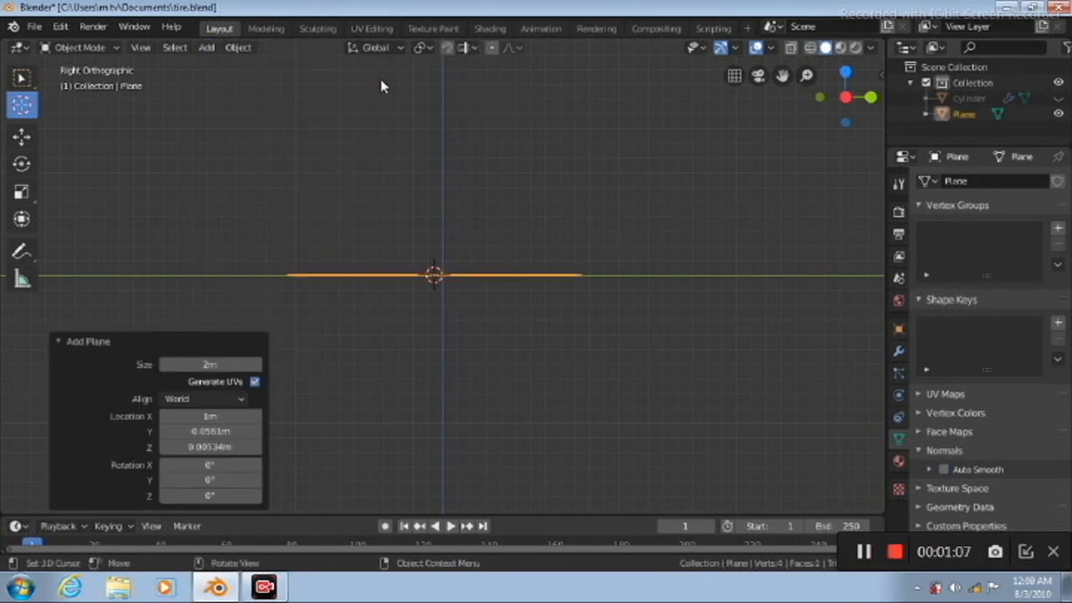
click(239, 400)
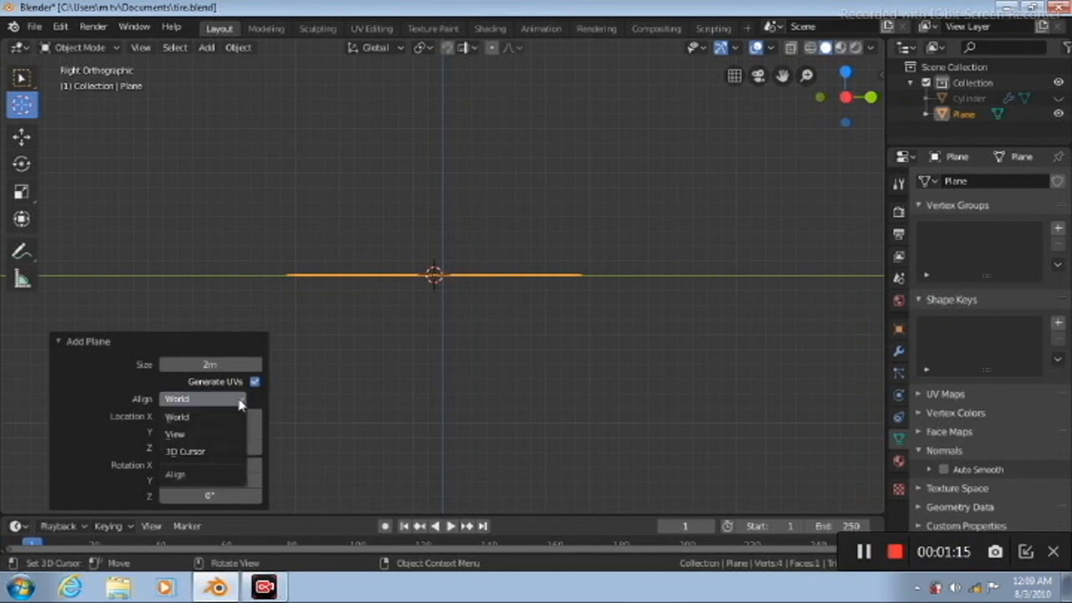
click(205, 433)
Place the 3D cursor away from the plane and scale the plane down uniformly to a small square
shift+right_click(115, 193)
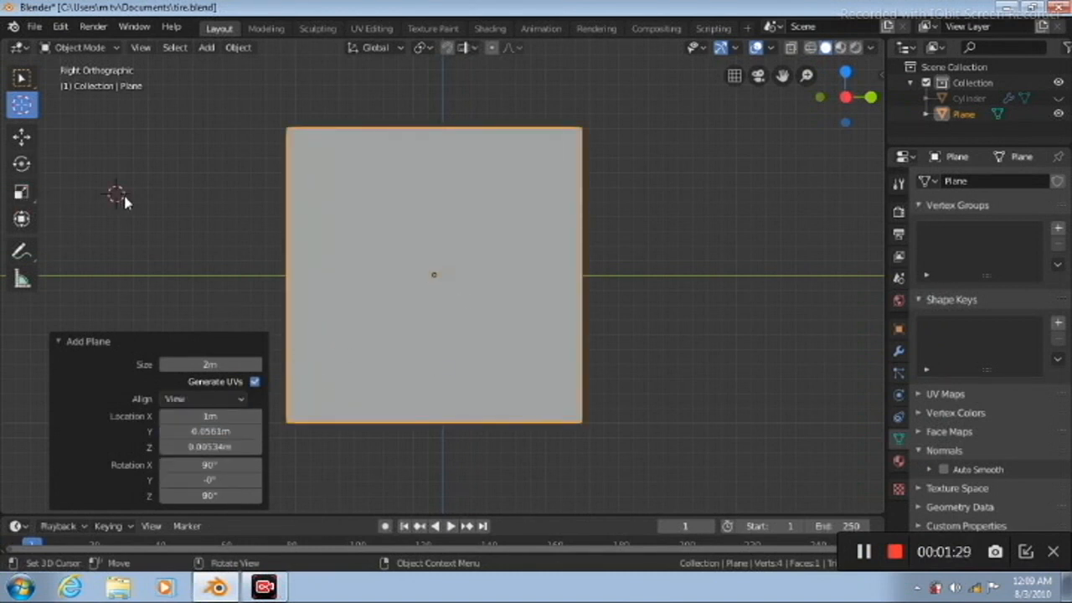
click(22, 193)
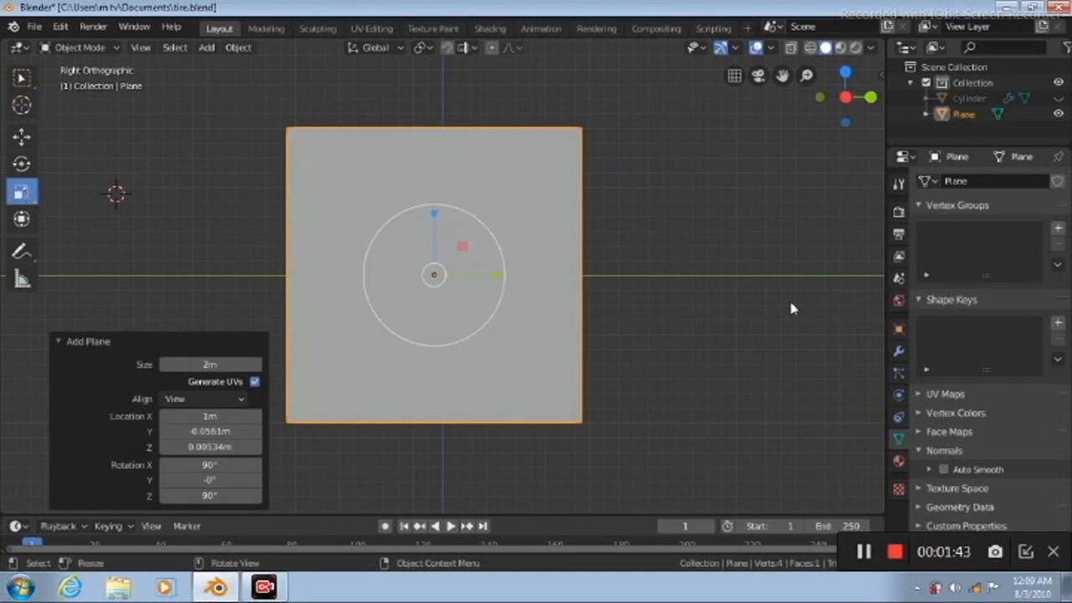
key(s)
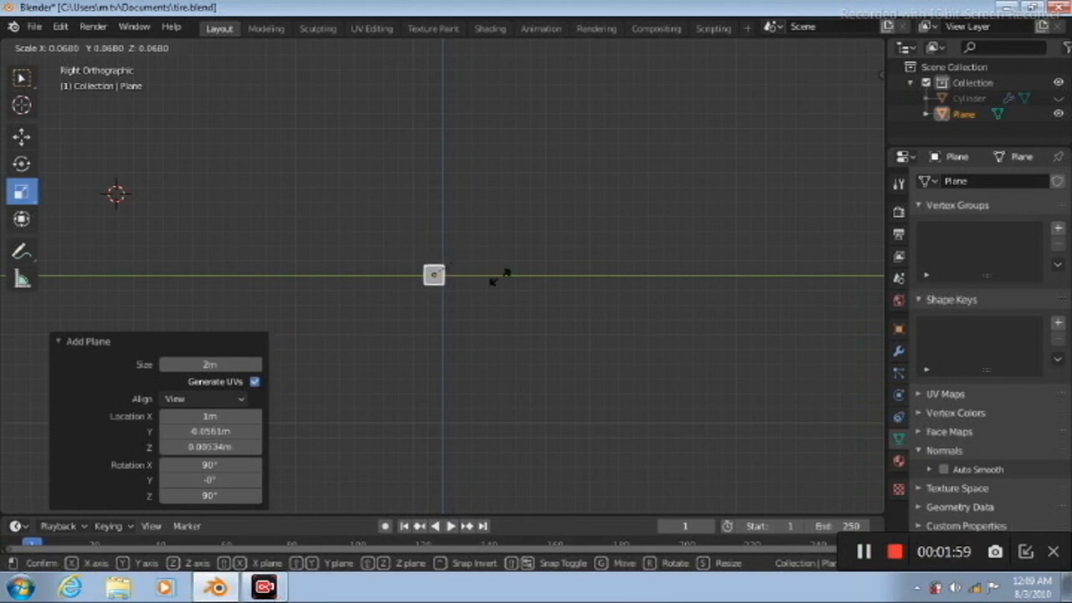
key(s)
click(619, 281)
scroll(620, 281, up, 3)
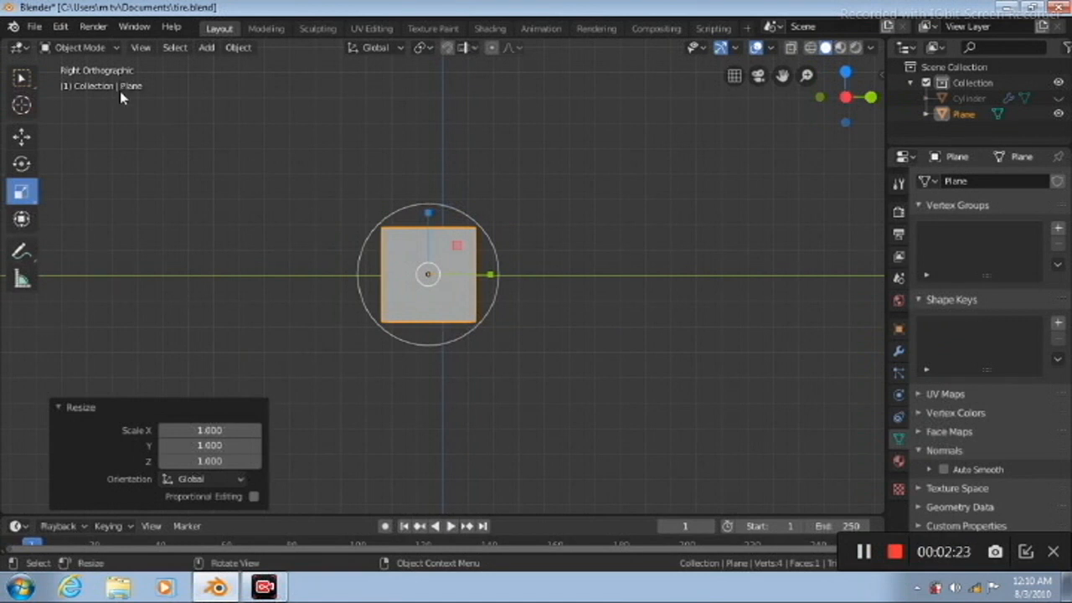
Add two horizontal loop cuts to the plane, the upper at a slide factor of about -0.48 and the lower centred below it
key(Tab)
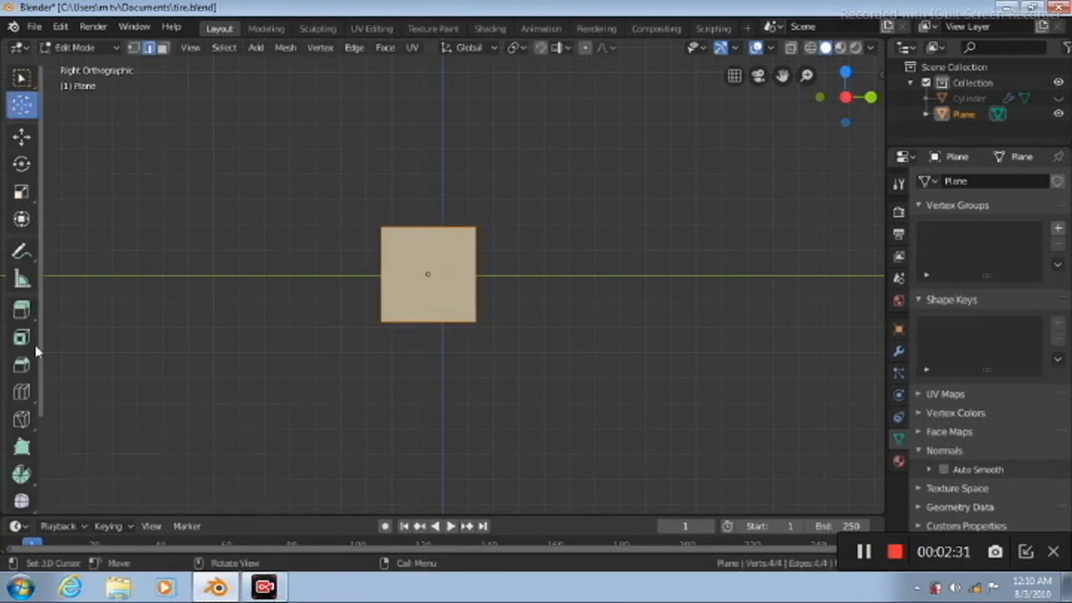
click(22, 391)
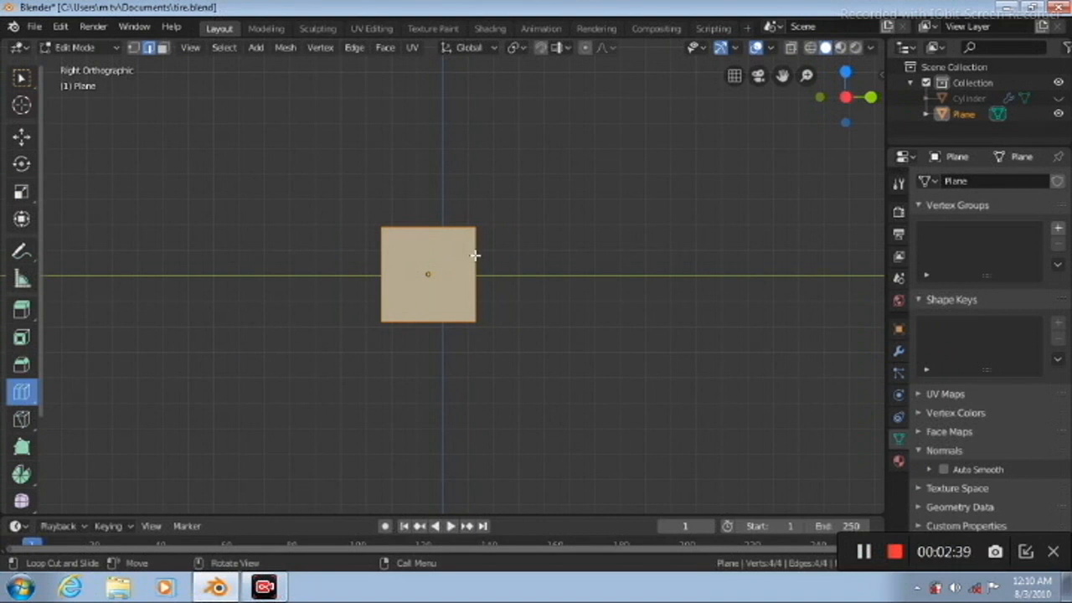
drag(465, 275, 463, 250)
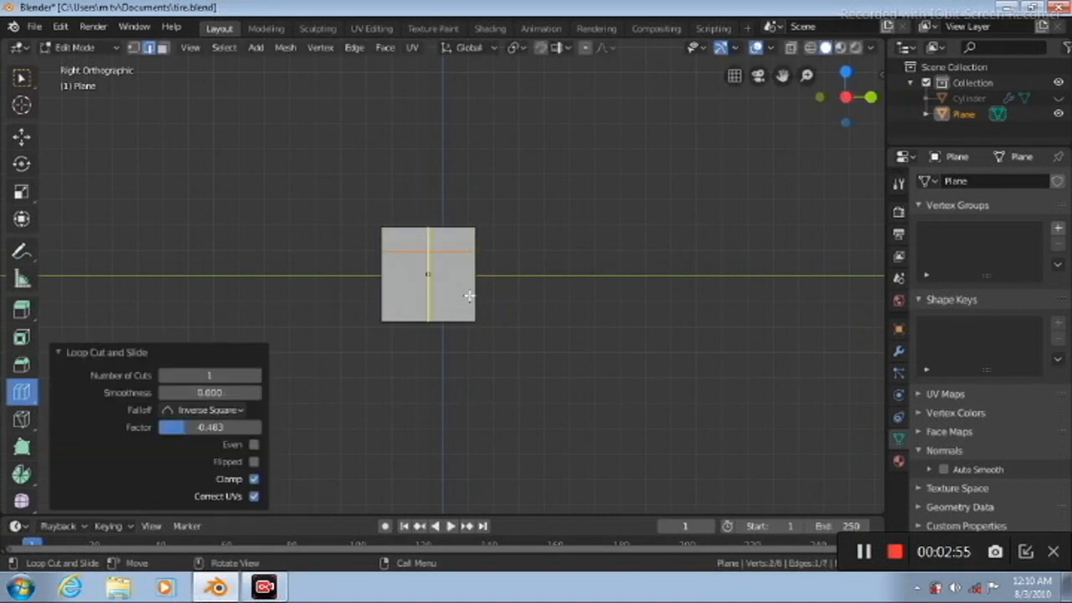
click(469, 283)
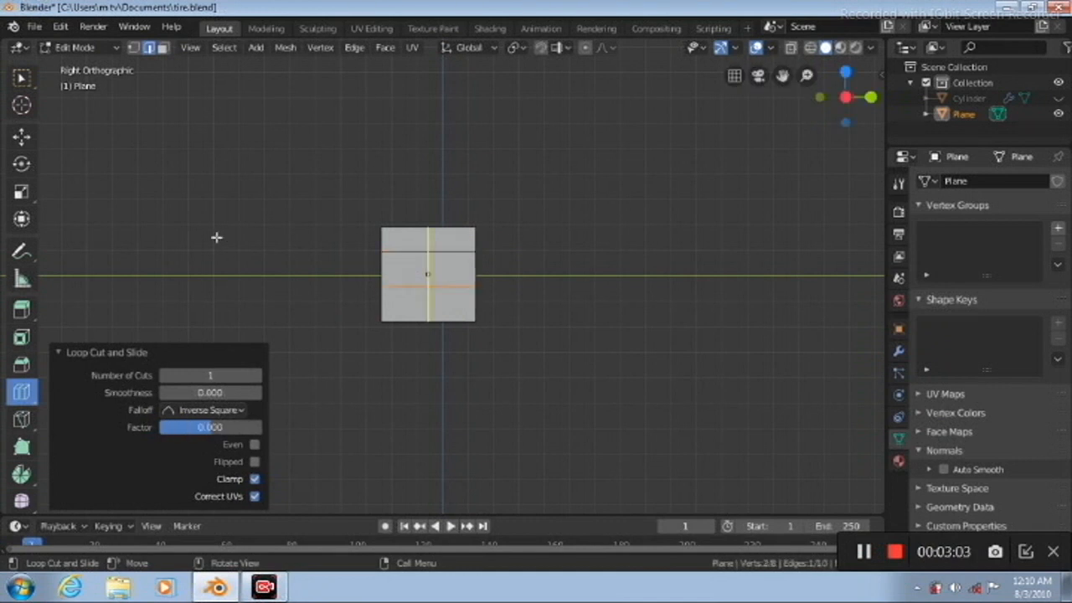
Delete the plane's upper and lower faces in wireframe display, keeping only the middle strip
click(21, 76)
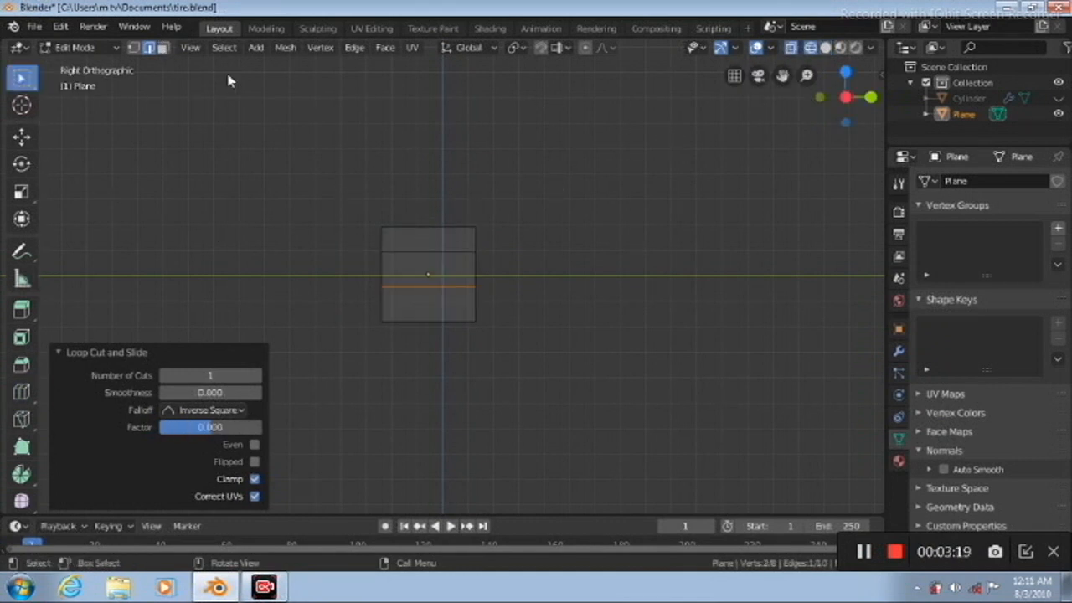
click(417, 235)
right_click(417, 235)
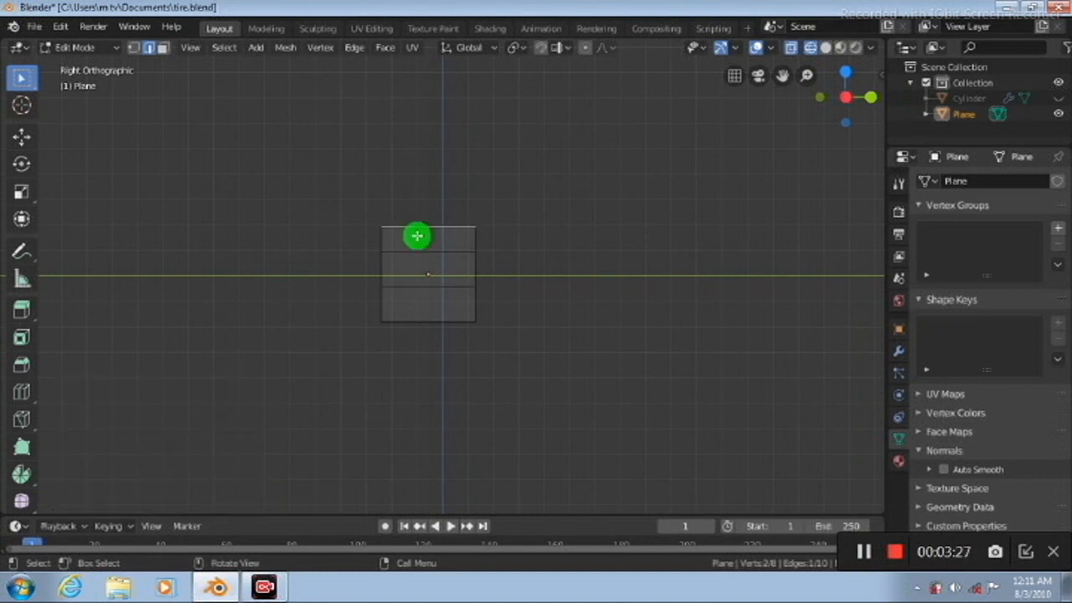
click(162, 48)
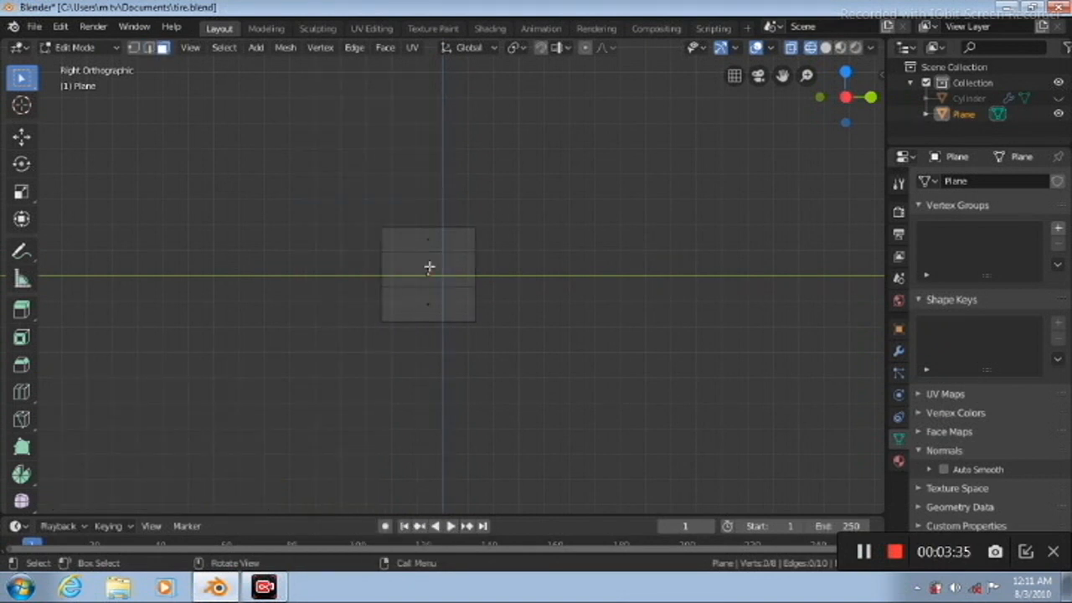
click(414, 242)
right_click(413, 242)
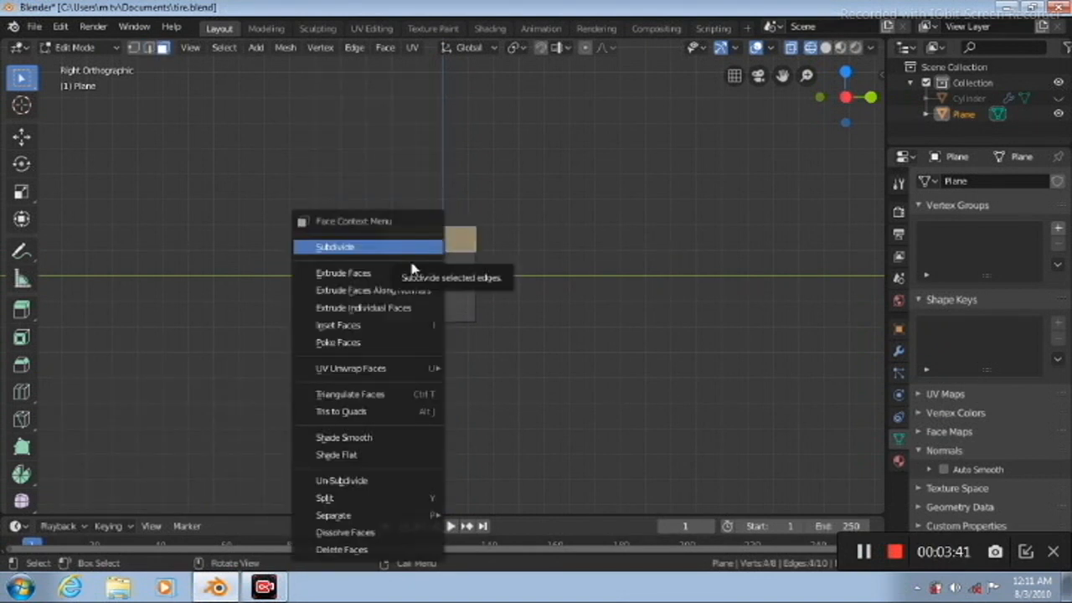
click(378, 553)
click(430, 304)
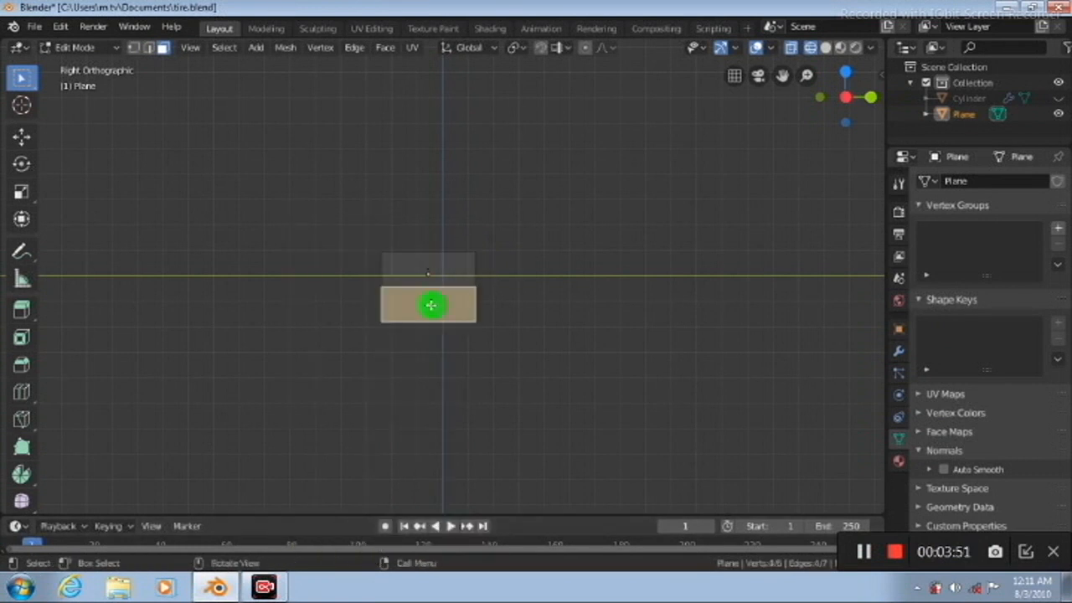
right_click(433, 314)
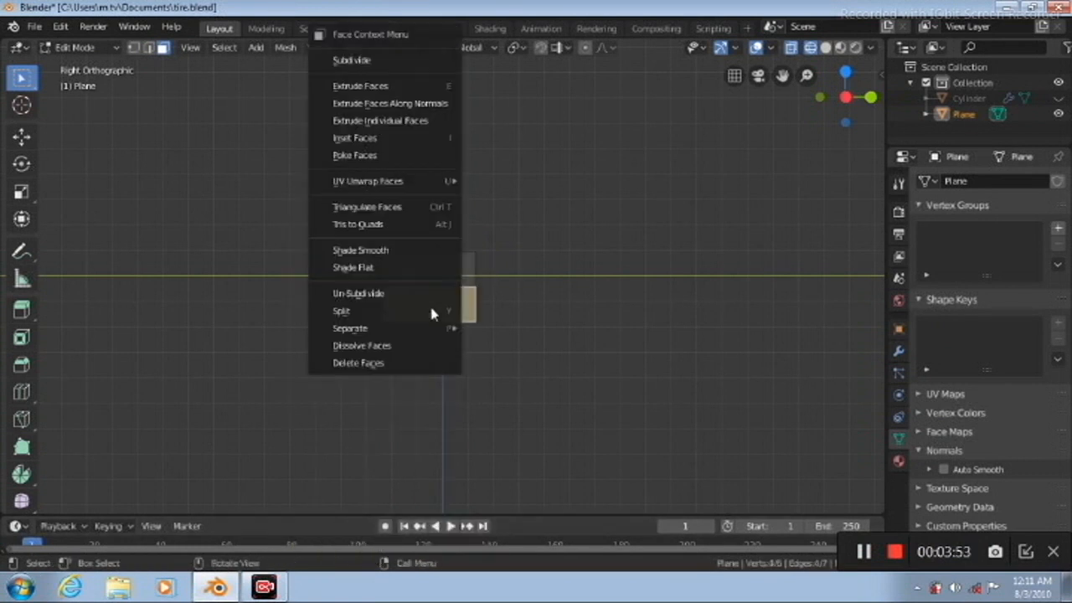
click(421, 363)
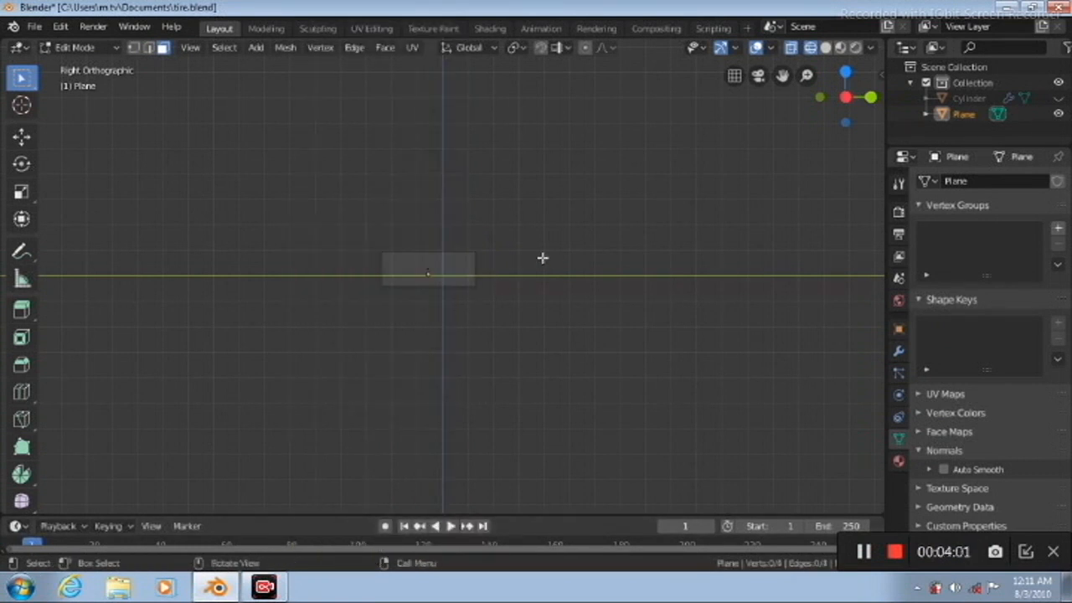
Raise the strip's right end edge about 0.204 m along Z and clear the selection
click(149, 48)
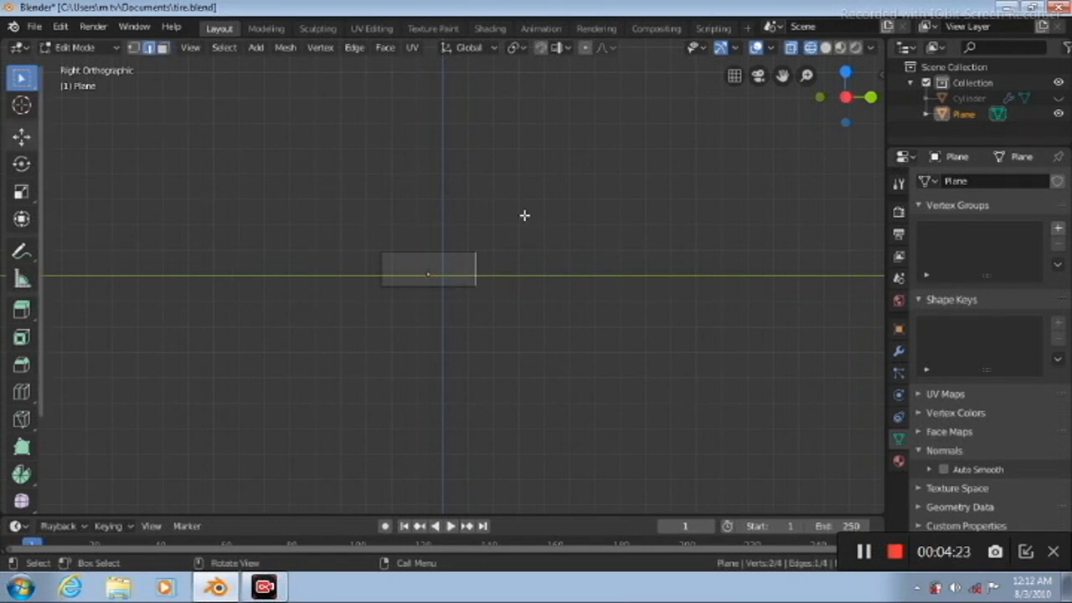
key(shift+space)
key(g)
drag(474, 179, 469, 144)
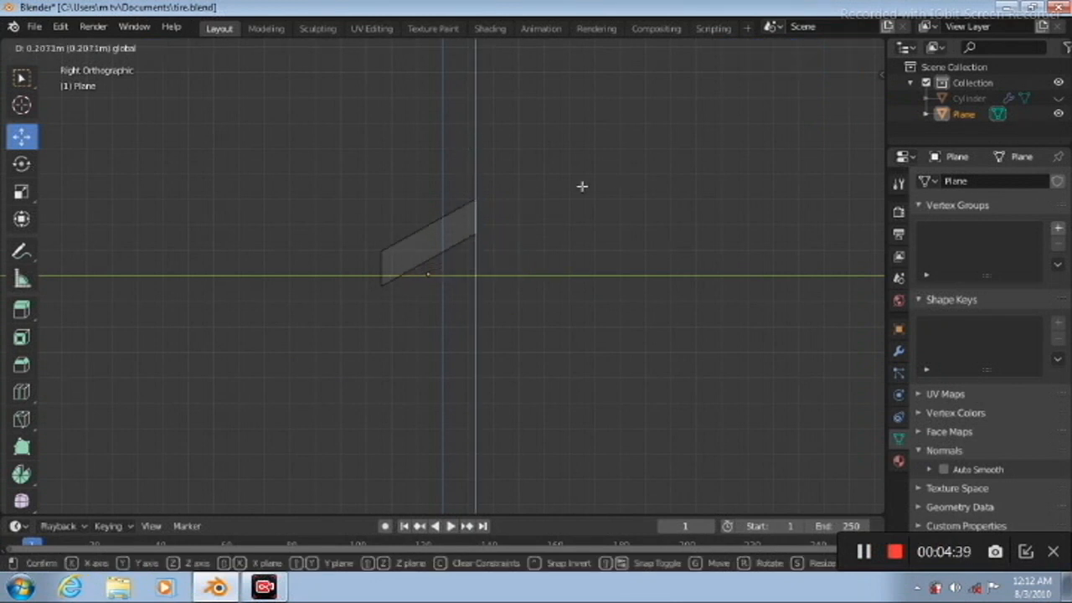
drag(614, 178, 615, 180)
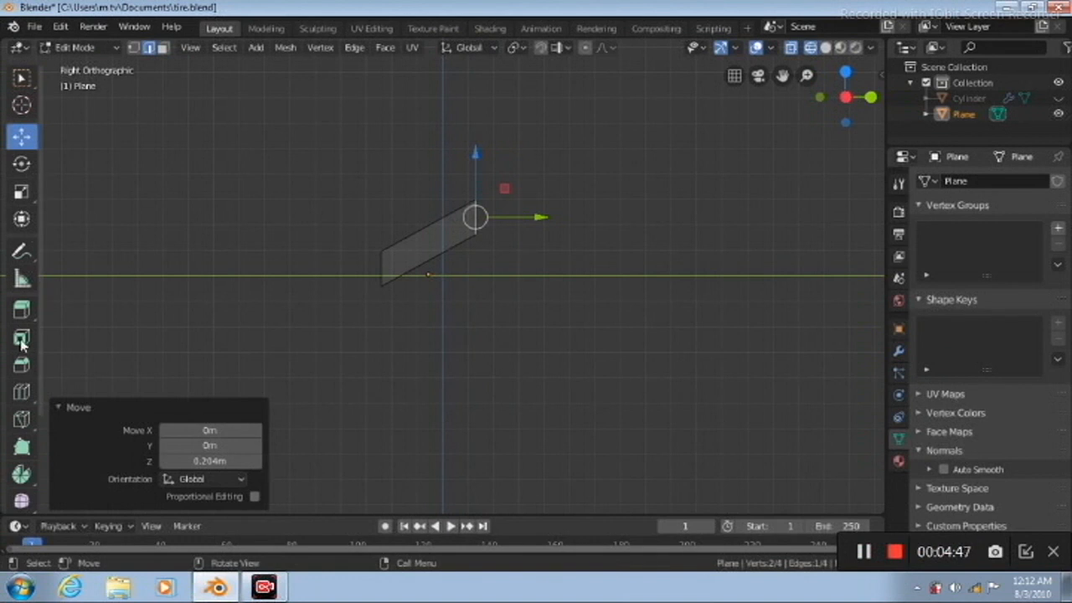
click(286, 314)
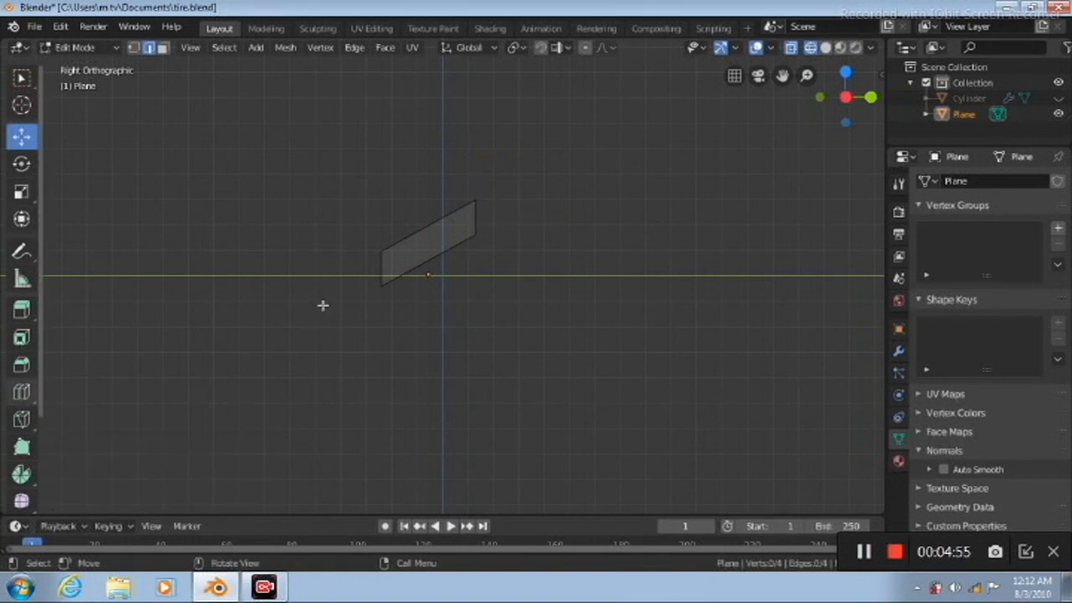
Cut a centred vertical edge loop into the slanted strip and lower it about 0.08 m along Z
click(22, 393)
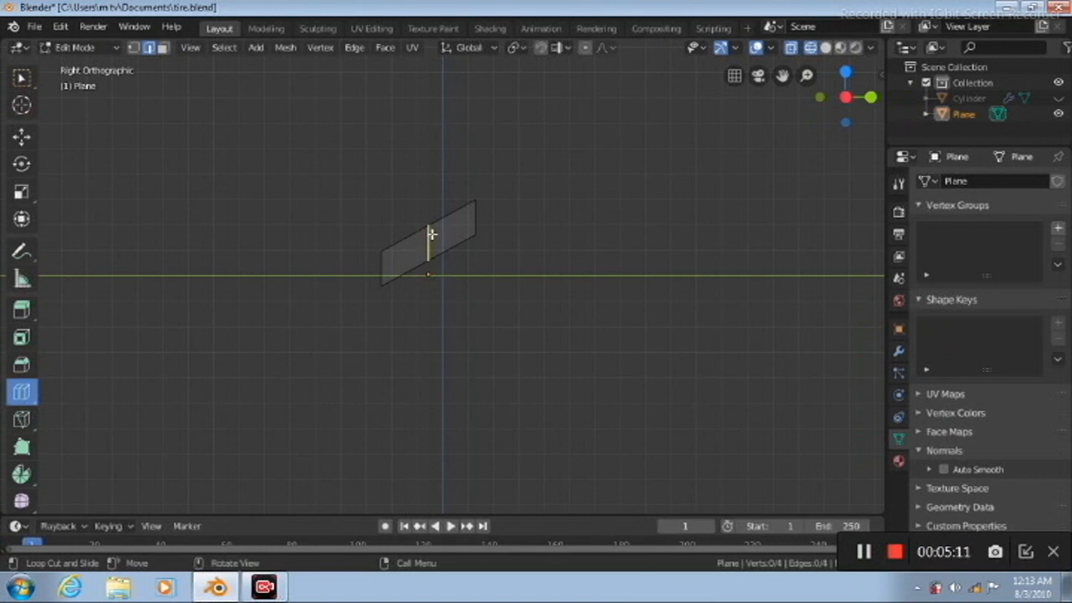
click(431, 233)
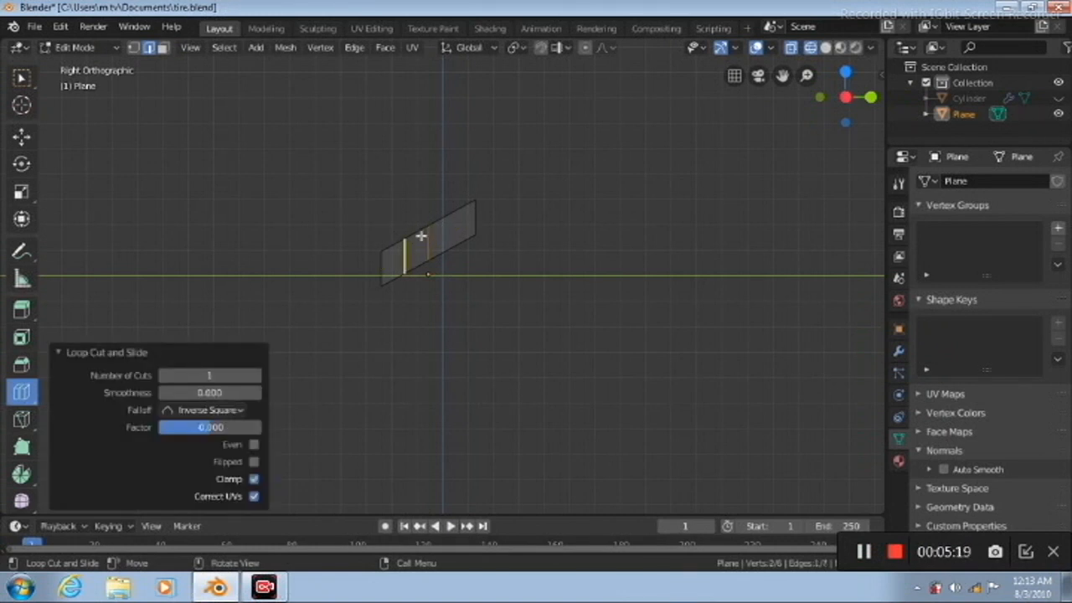
click(22, 136)
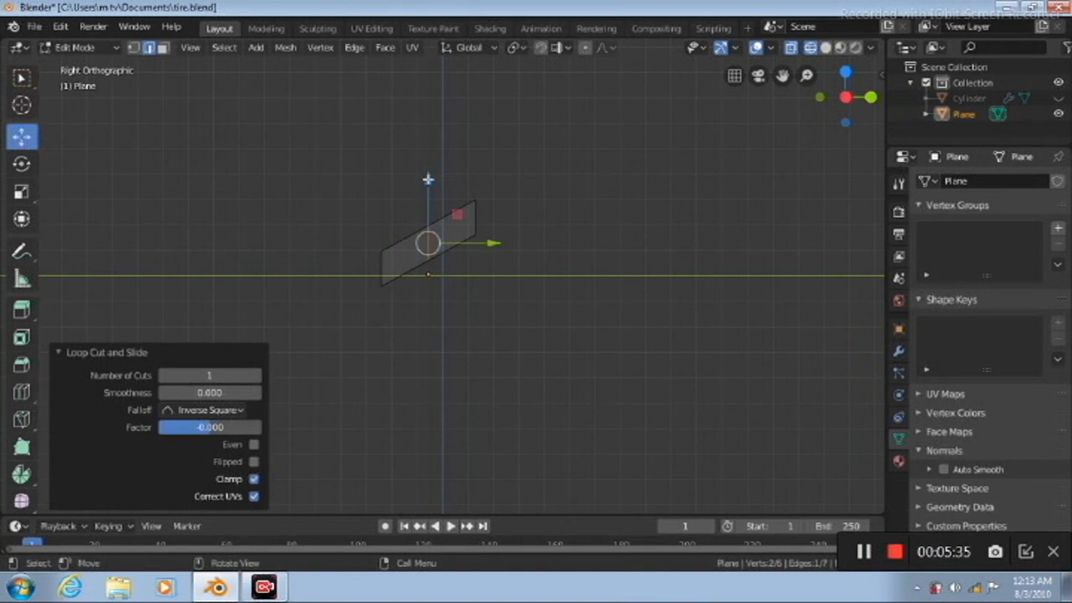
drag(428, 179, 430, 206)
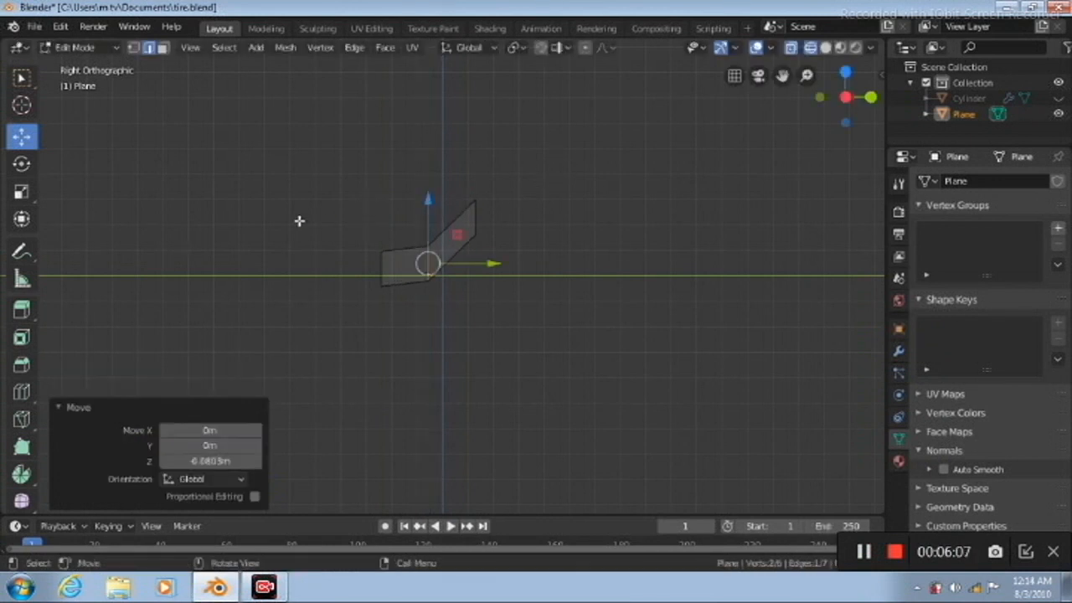
click(21, 78)
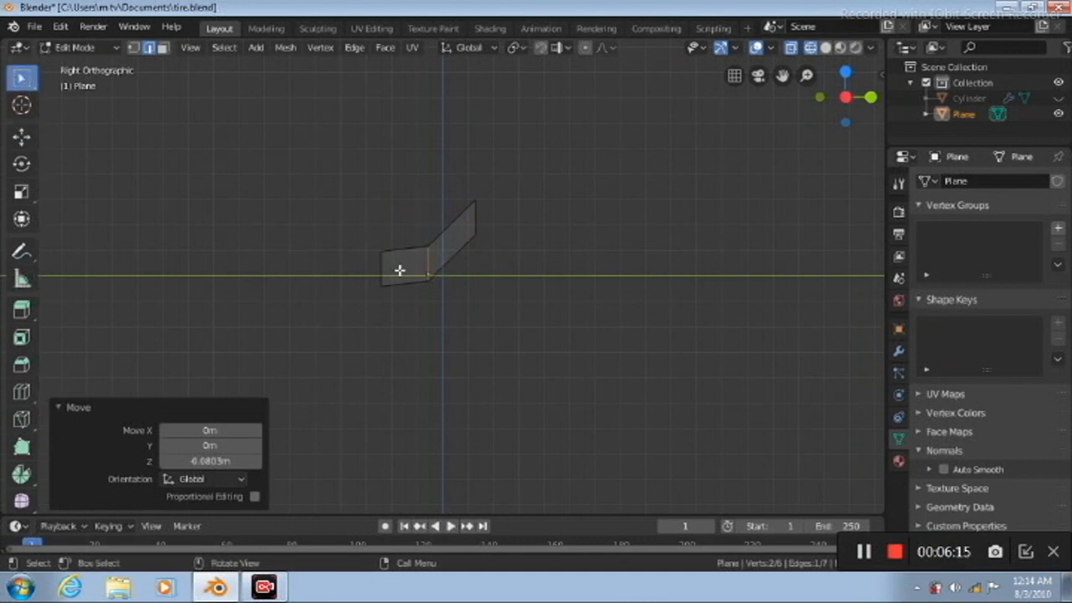
click(156, 148)
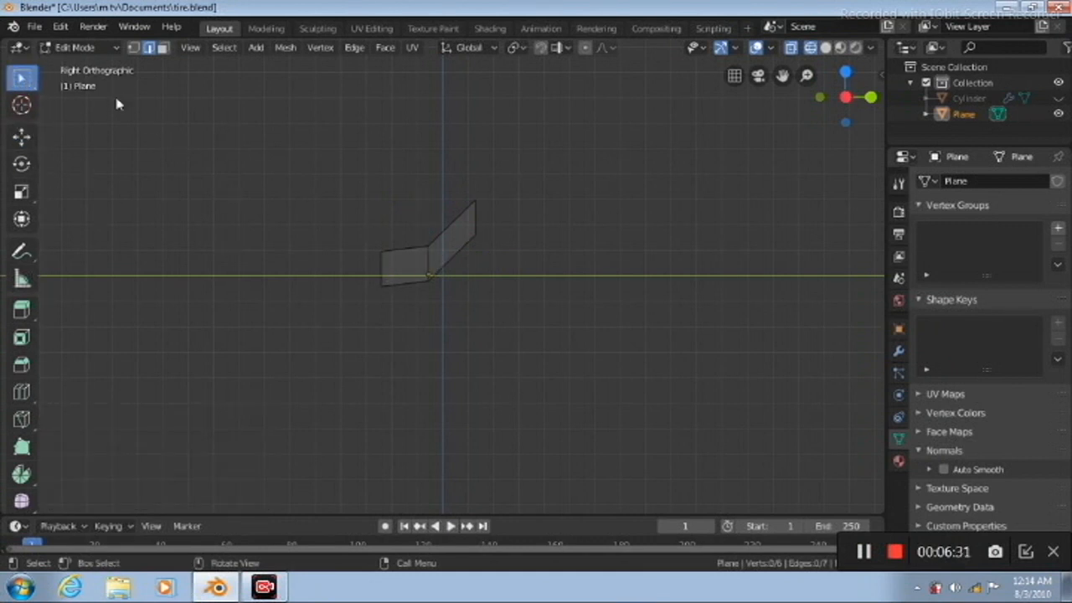
Place the 3D cursor on the strip's left end edge in Object Mode and set the object's origin to it
key(Tab)
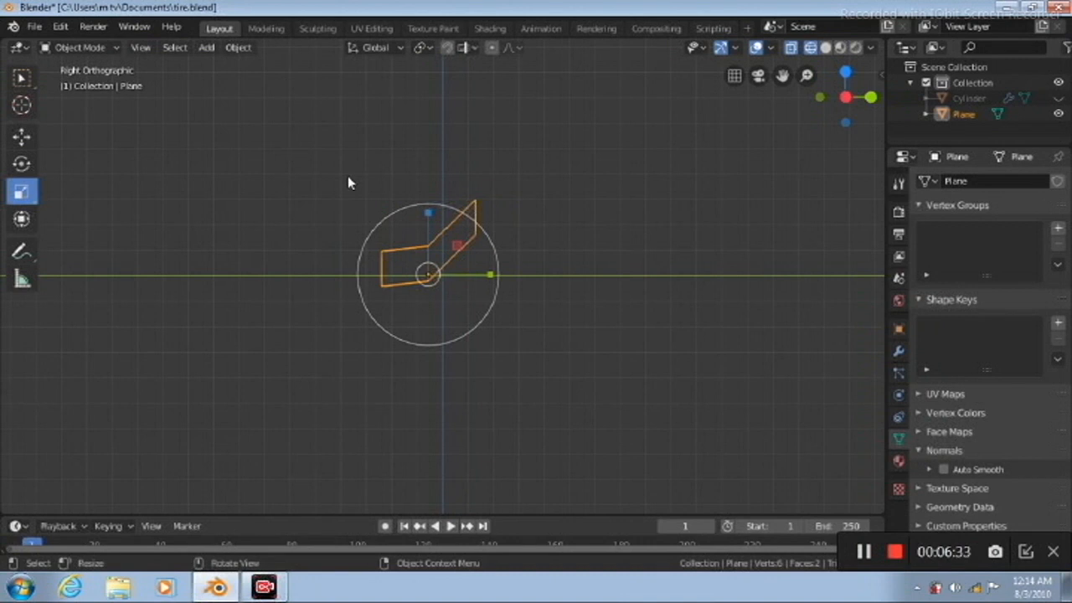
click(381, 273)
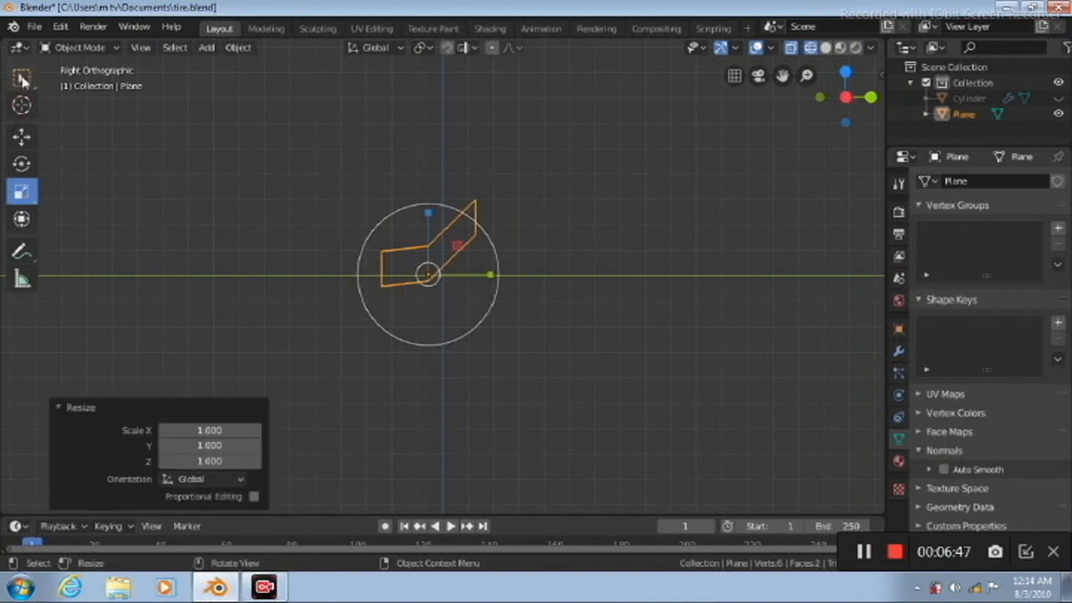
click(22, 78)
click(22, 106)
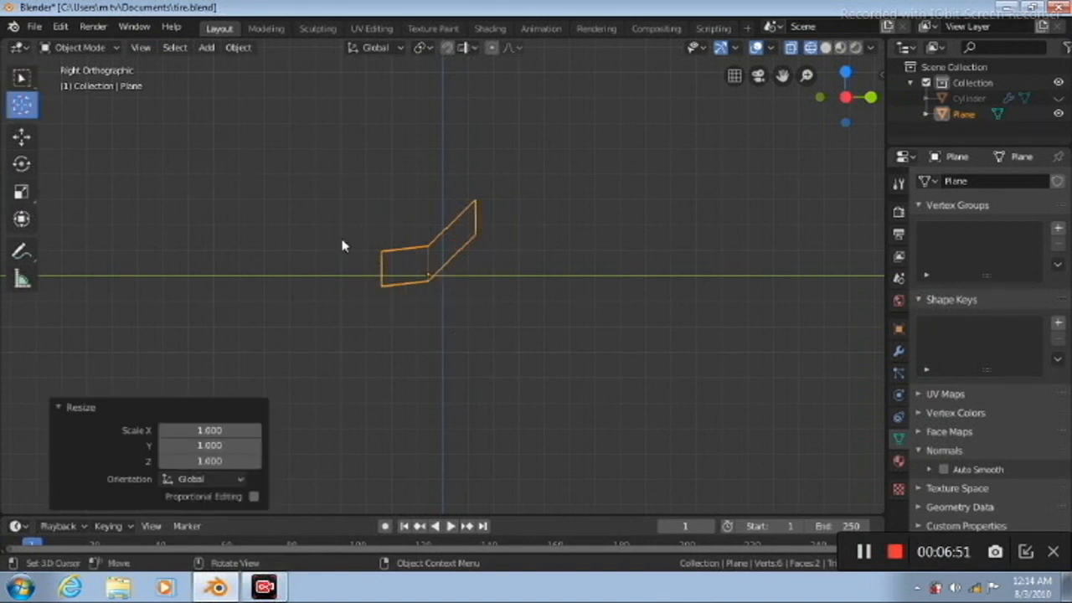
click(381, 268)
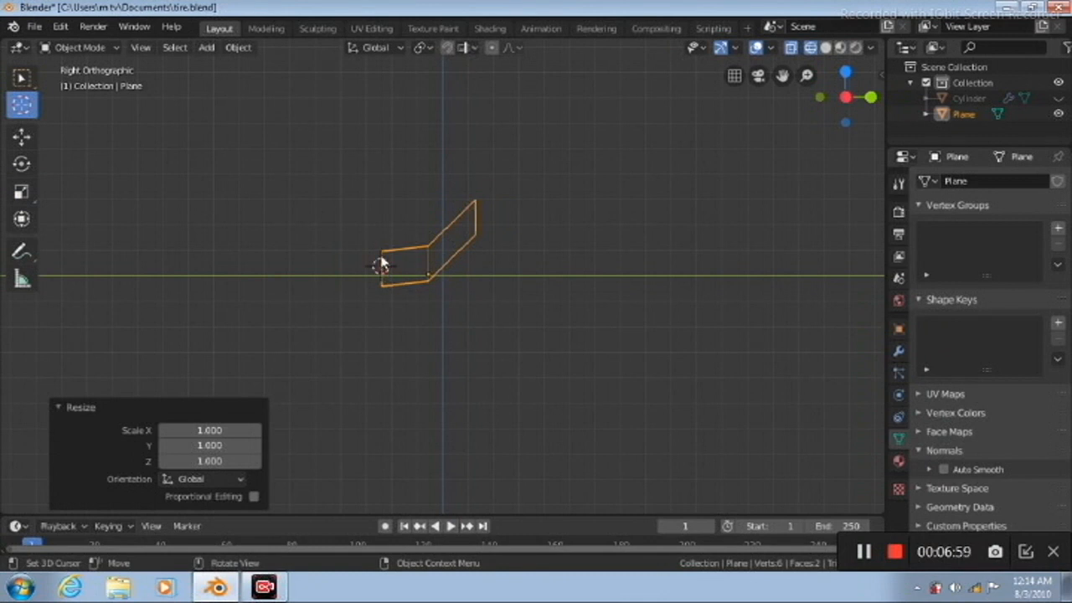
click(235, 49)
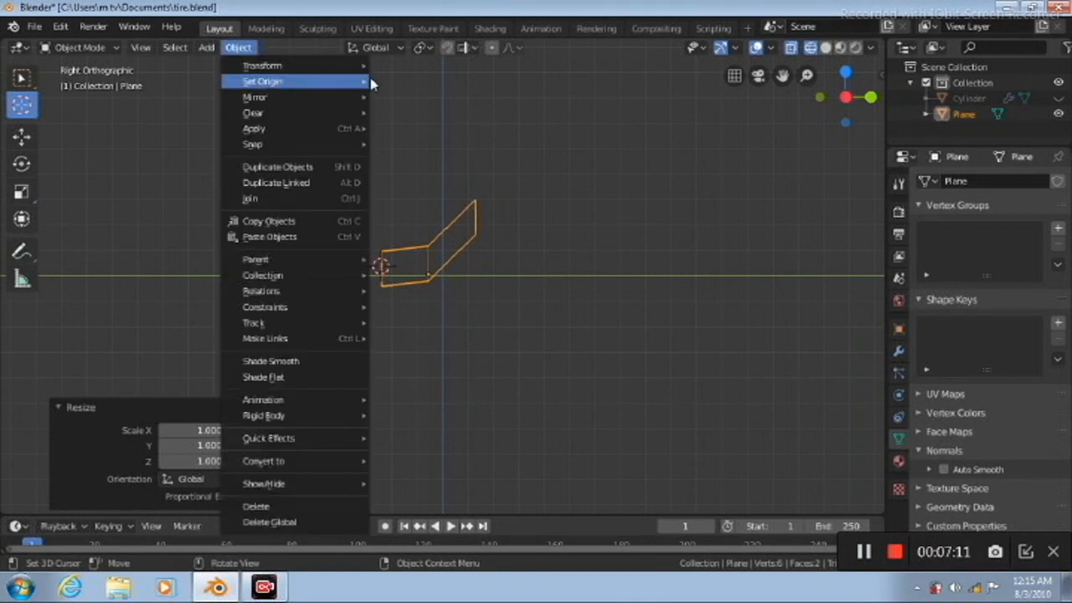
mouse_move(371, 82)
click(423, 117)
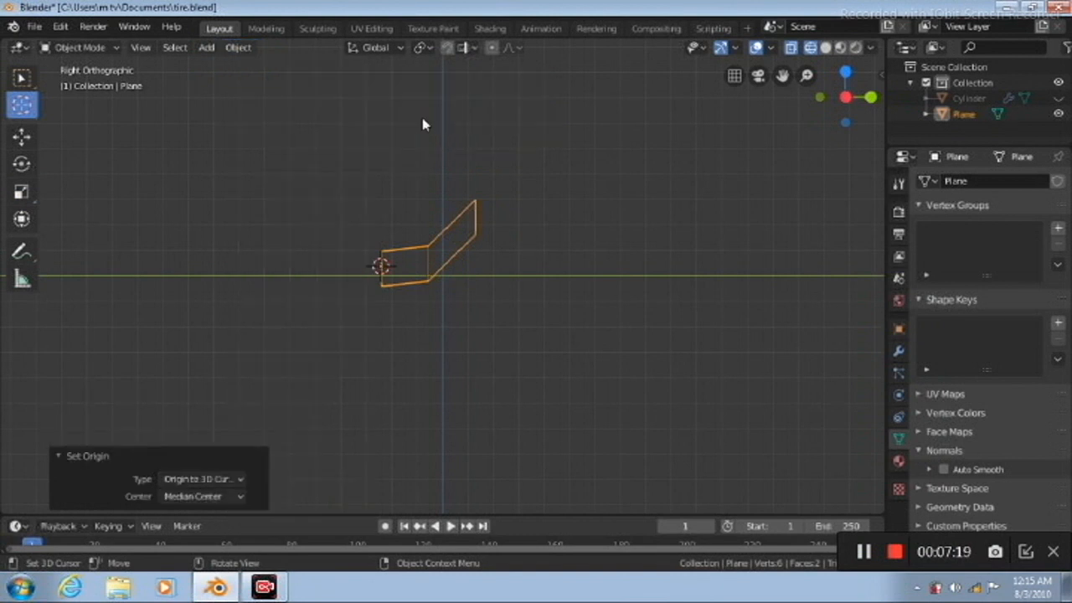
Mirror the strip on the X axis with a Mirror modifier and return to Edit Mode
click(898, 352)
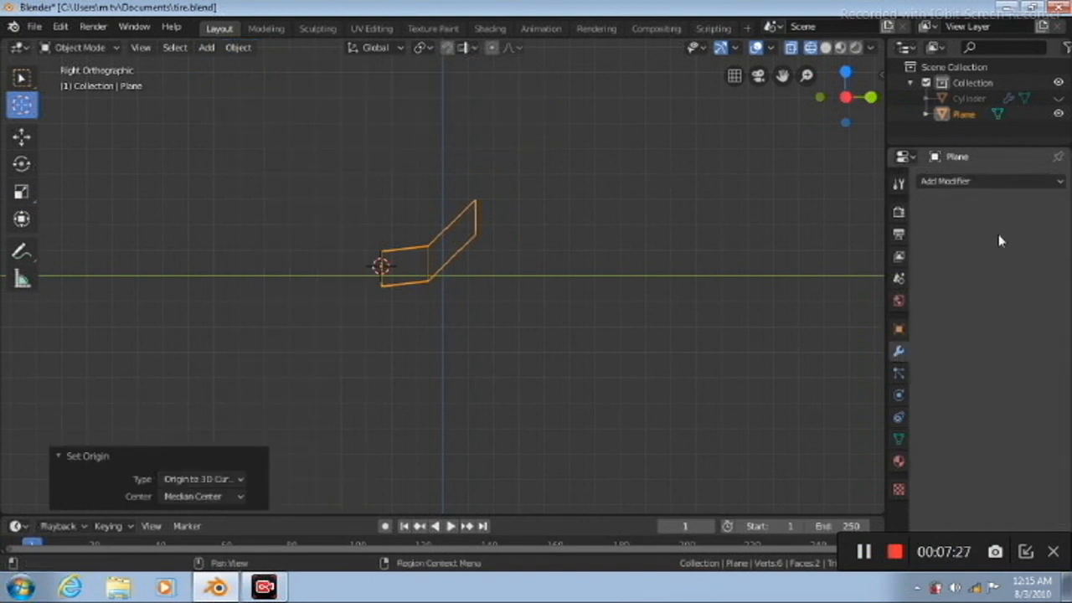
click(1060, 185)
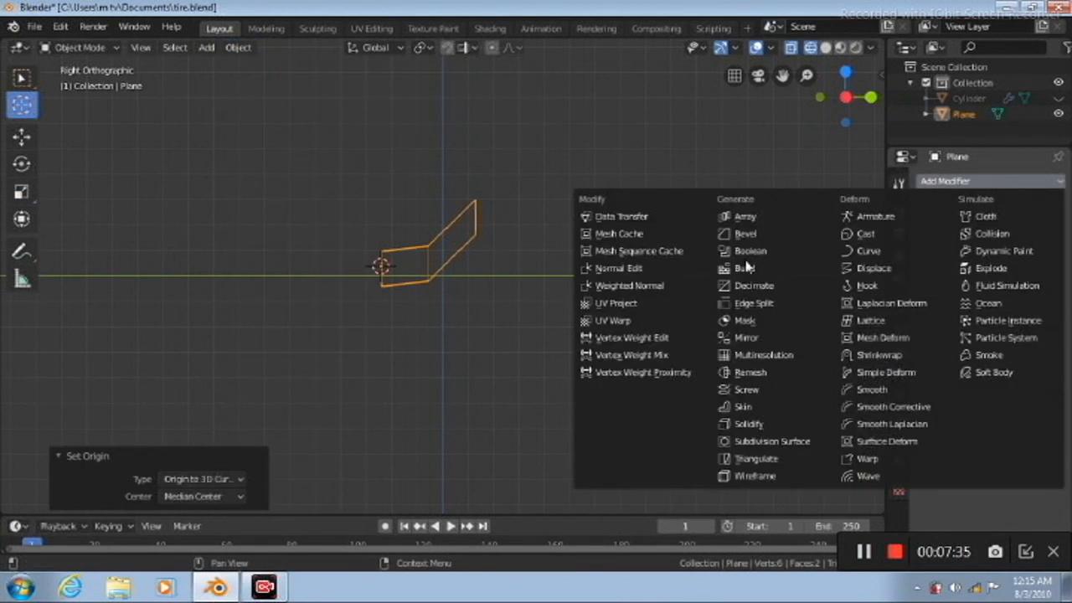
click(742, 337)
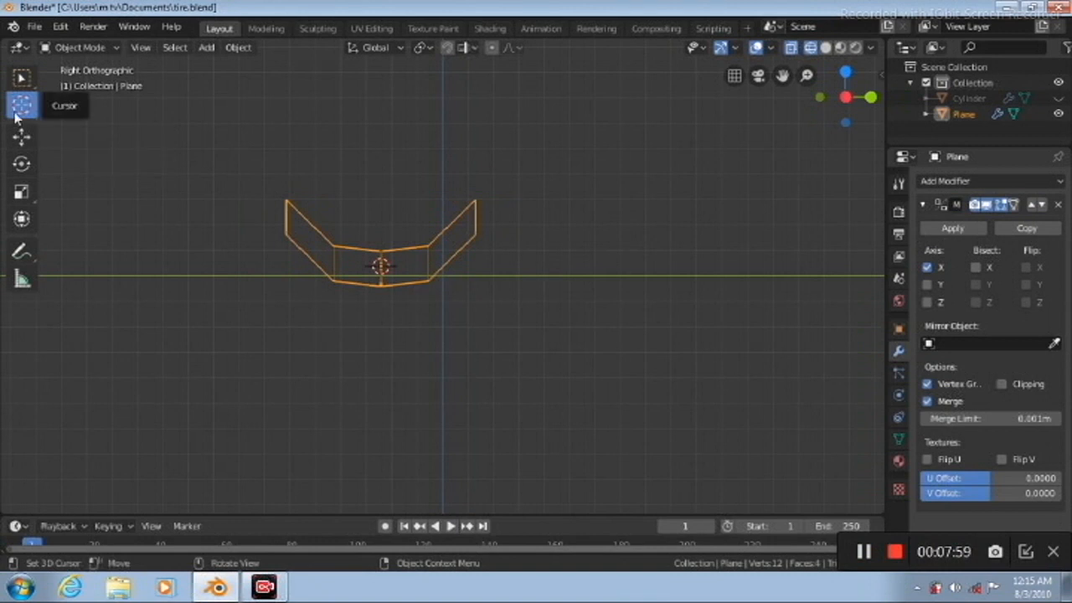
click(22, 77)
key(Tab)
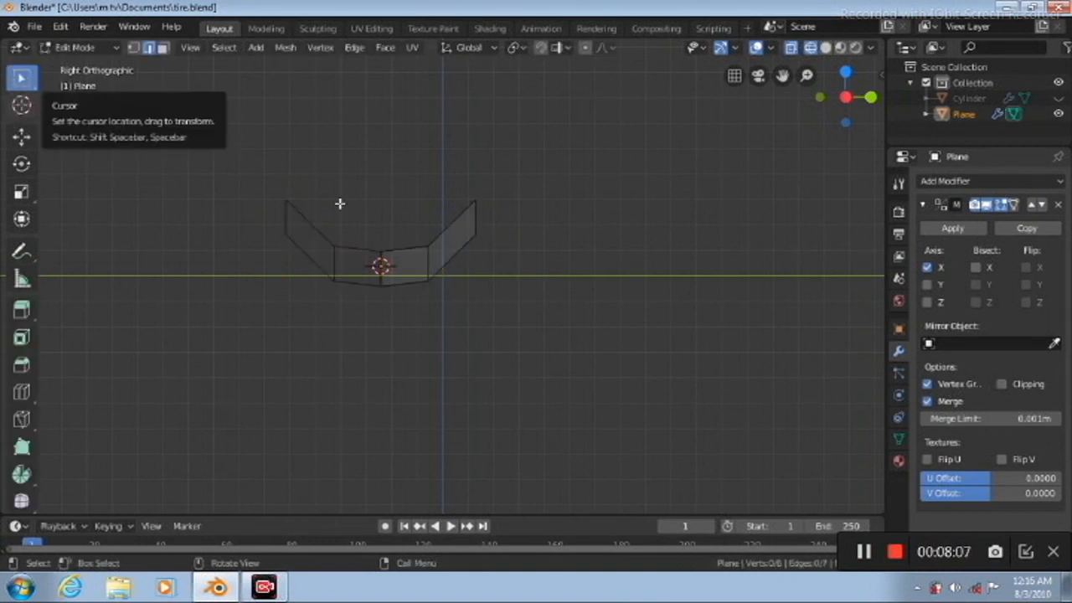
Raise the strip's centre edge on the mirror line about 0.088 m along Z
click(402, 250)
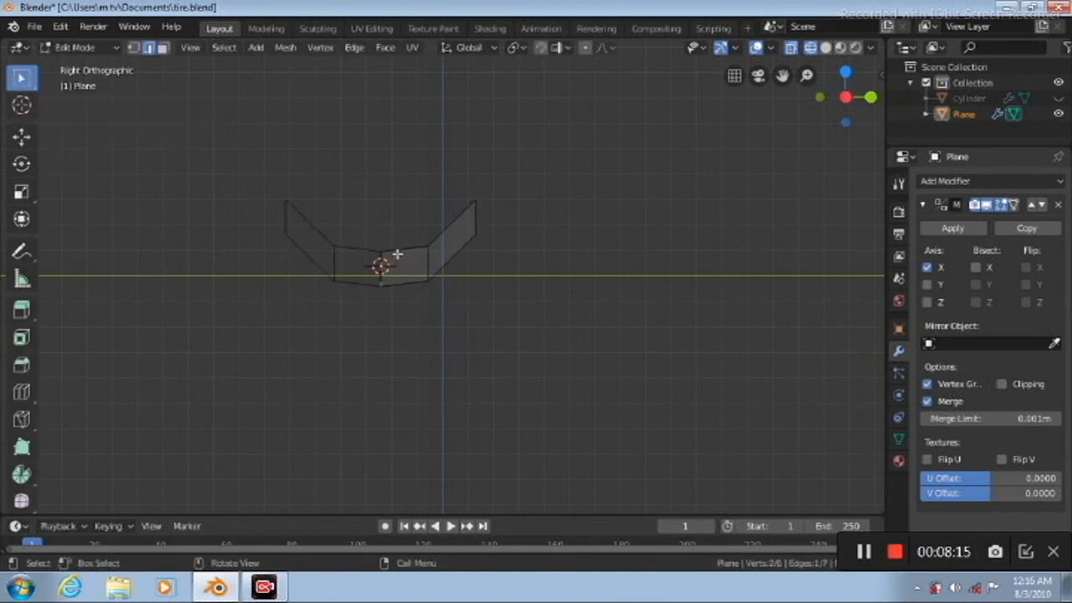
scroll(127, 149, up, 3)
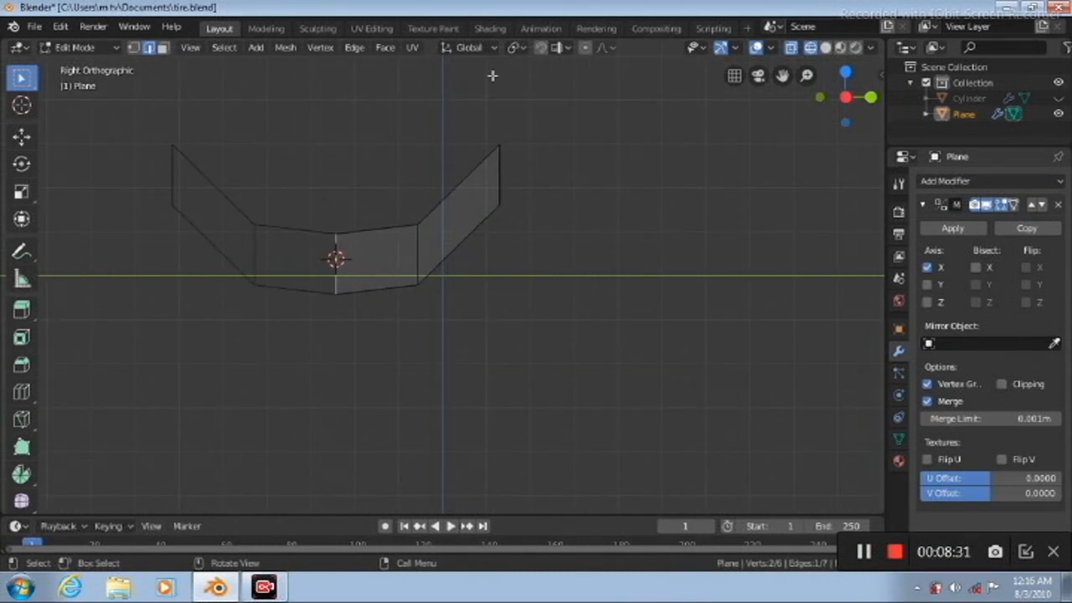
drag(782, 75, 868, 71)
scroll(673, 208, up, 1)
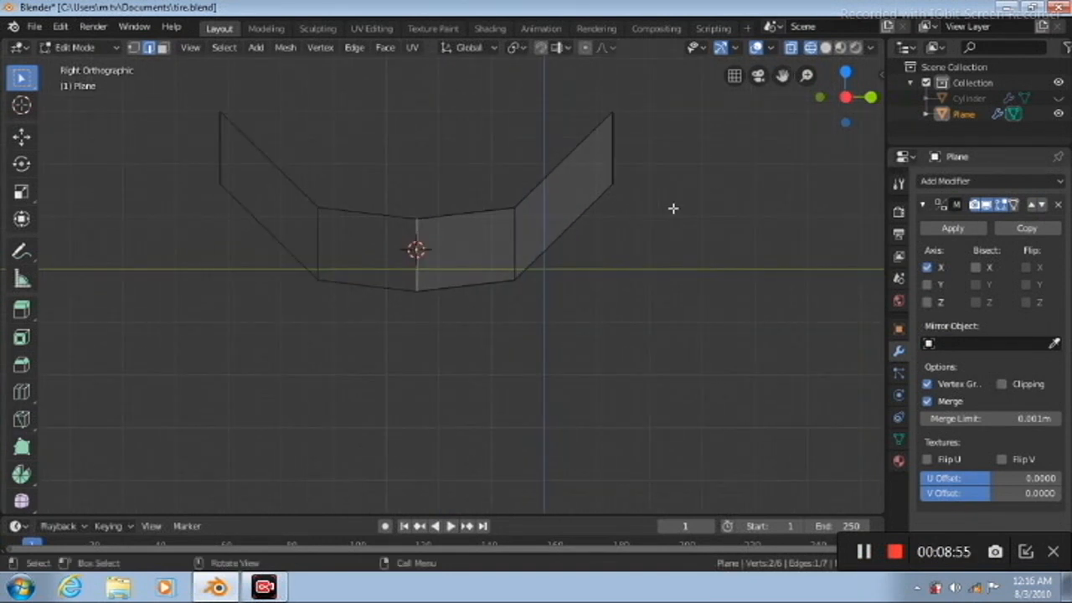
click(706, 354)
scroll(586, 360, up, 4)
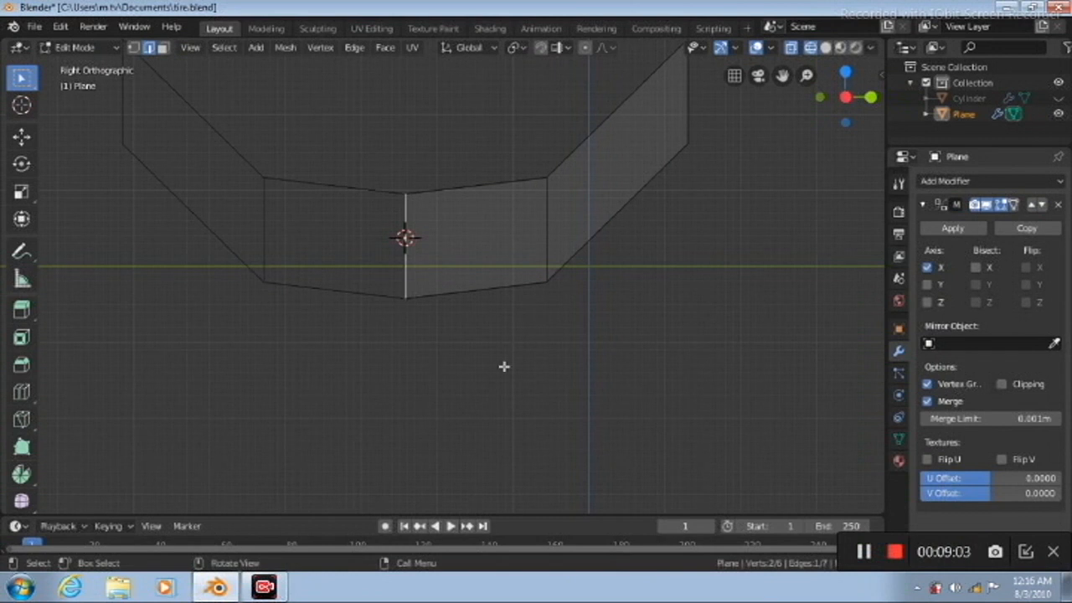
click(22, 136)
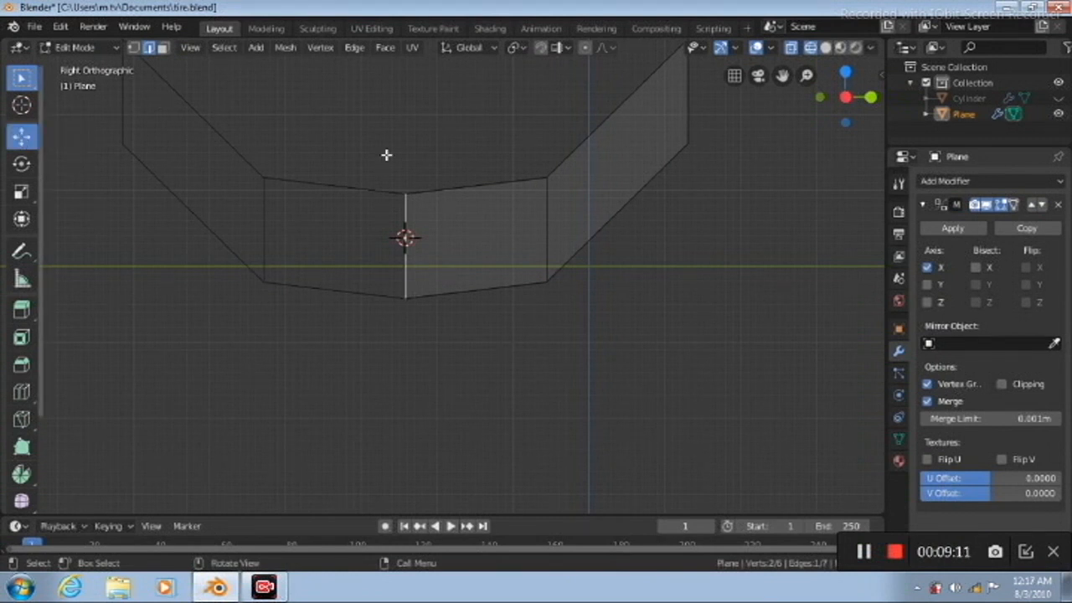
drag(405, 162, 405, 102)
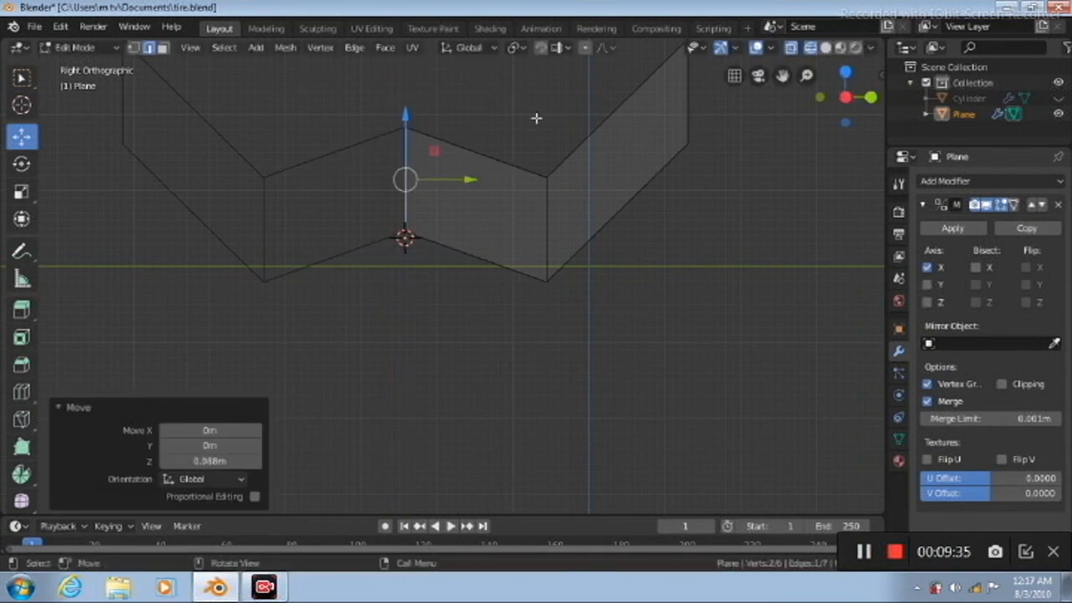
Knife-cut a narrow slanted slot outline into the outer end of the strip's right arm
click(21, 419)
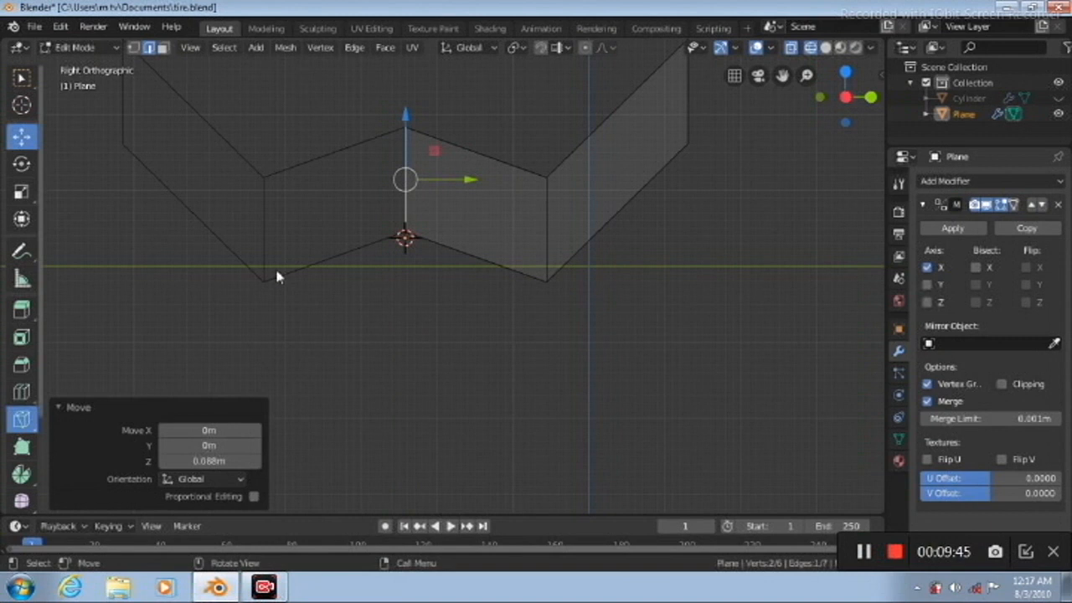
click(688, 84)
click(627, 151)
click(638, 171)
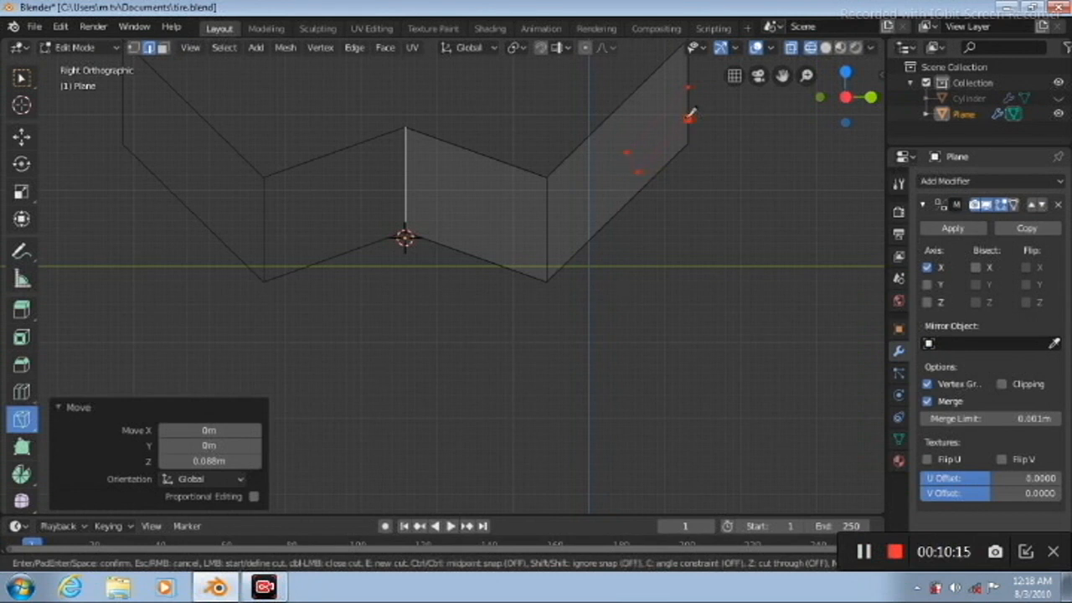
key(Return)
Delete the face inside the slot outline on the right arm
click(163, 48)
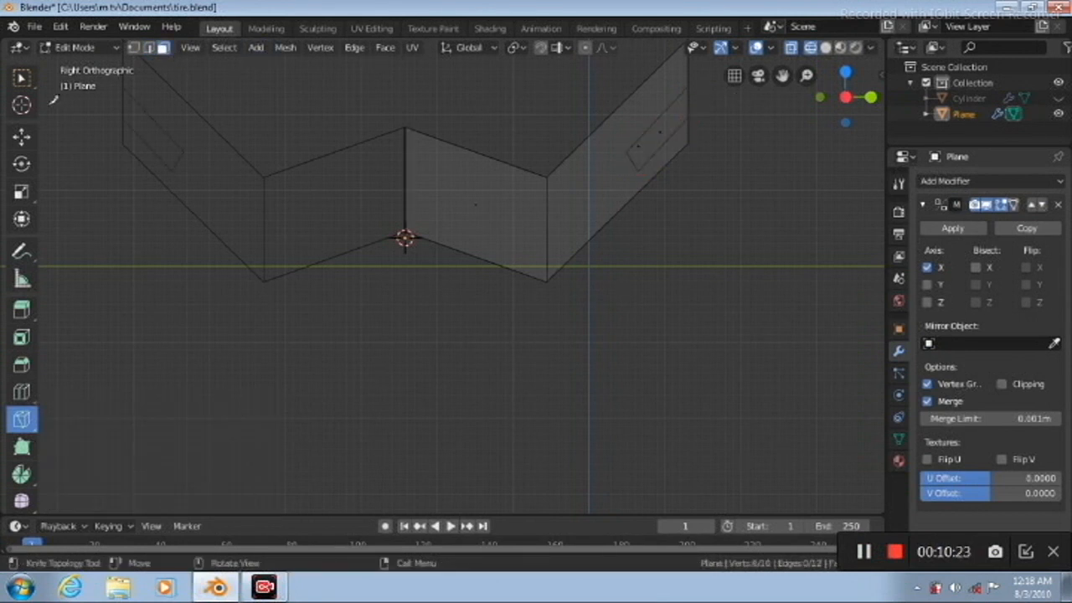
click(22, 79)
click(654, 140)
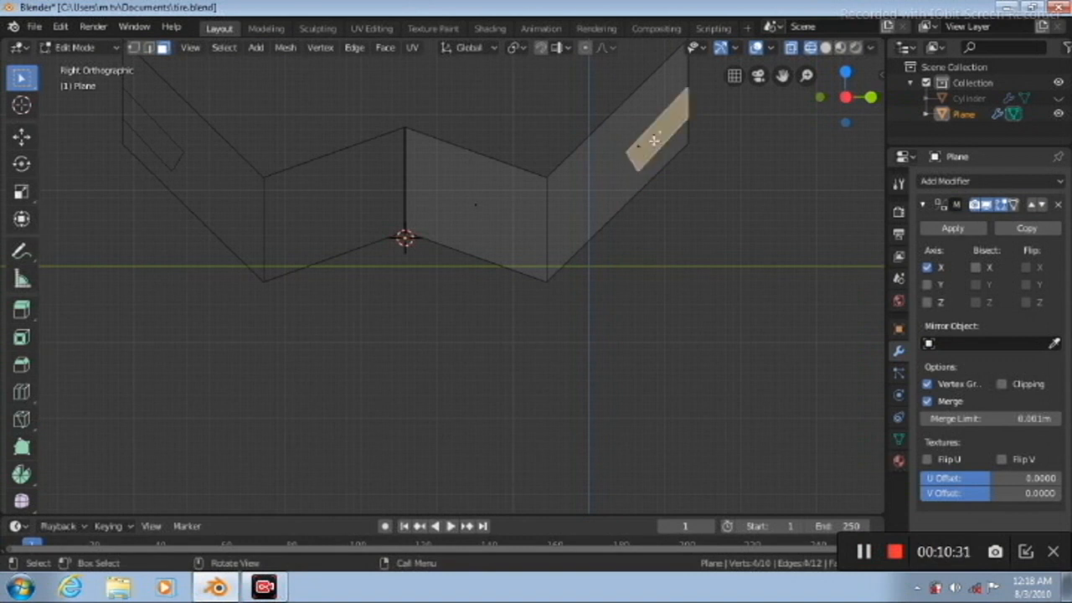
right_click(654, 147)
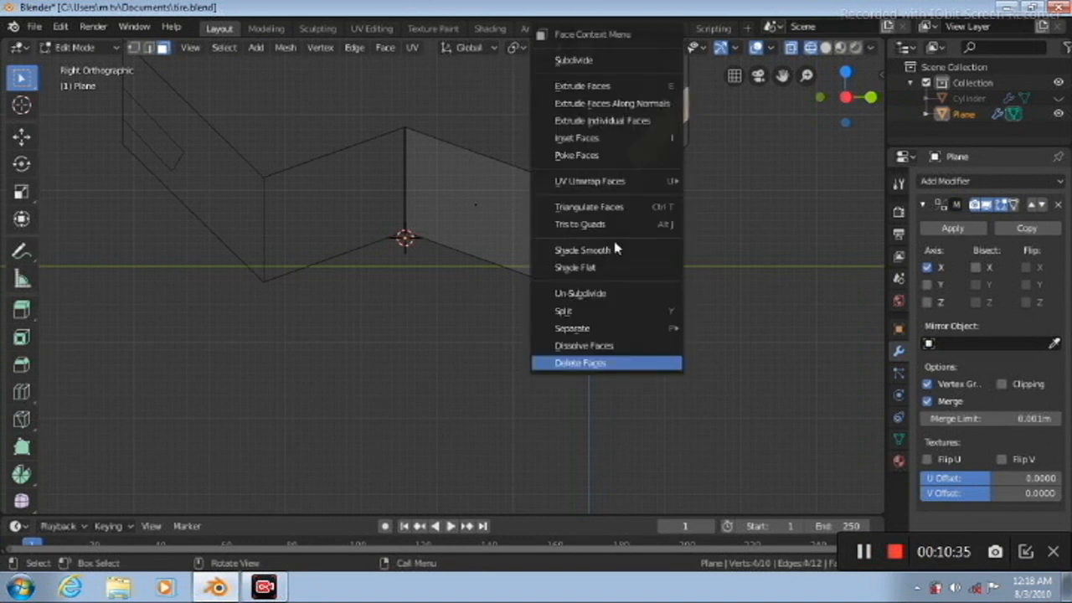
click(600, 362)
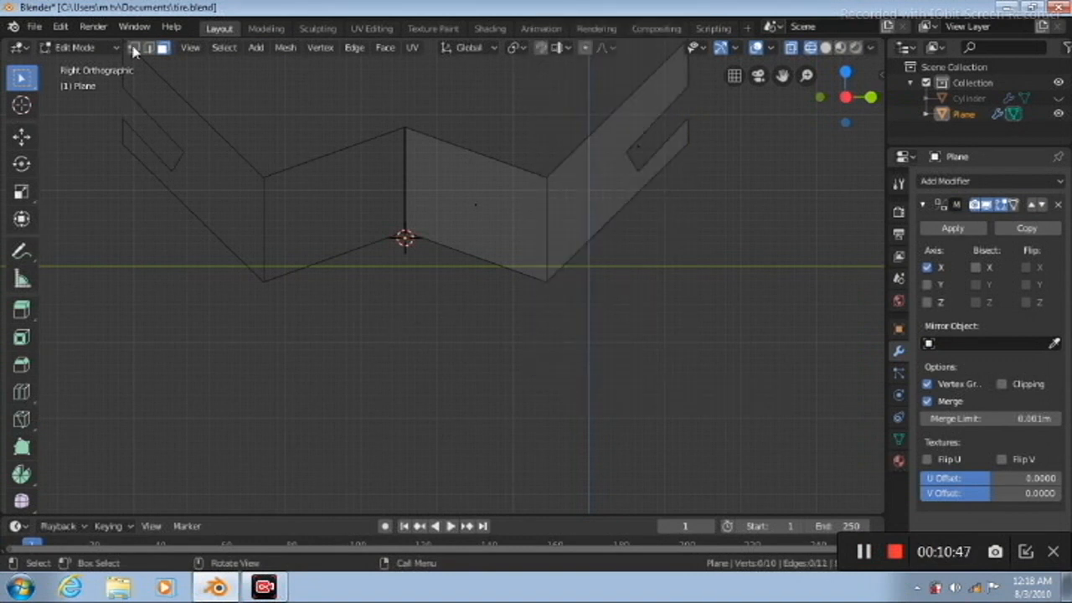
Move the slot's lower inner corner about -0.004 m in Y and 0.008 m in Z, and its upper one about -0.003 m and 0.005 m
key(1)
key(b)
mouse_move(635, 163)
mouse_down()
mouse_move(636, 174)
mouse_move(626, 153)
mouse_up()
click(23, 143)
click(637, 168)
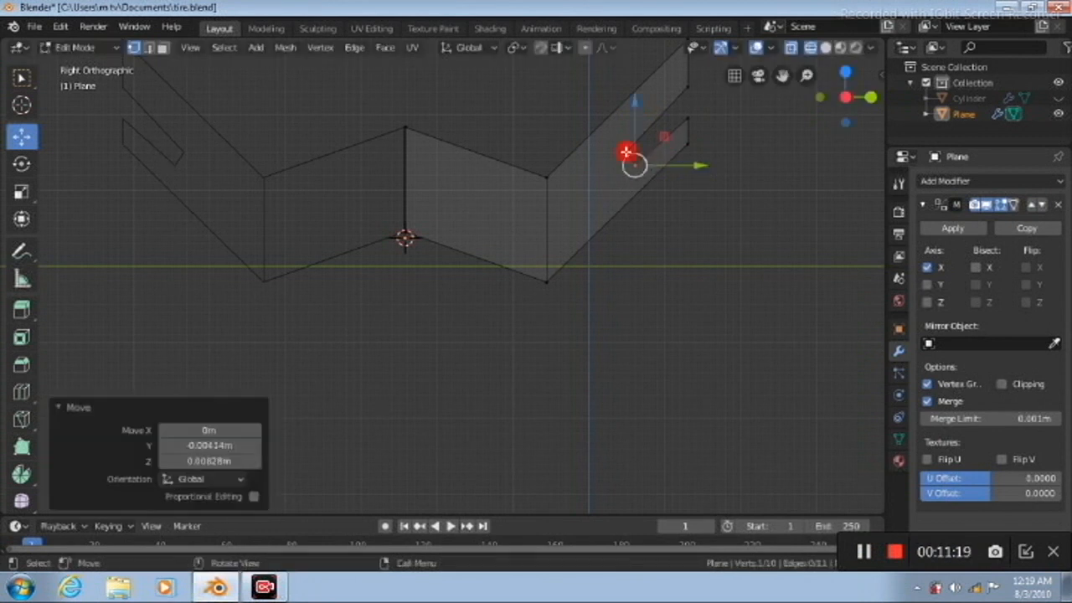
click(628, 158)
click(546, 177)
click(625, 151)
drag(623, 142, 622, 145)
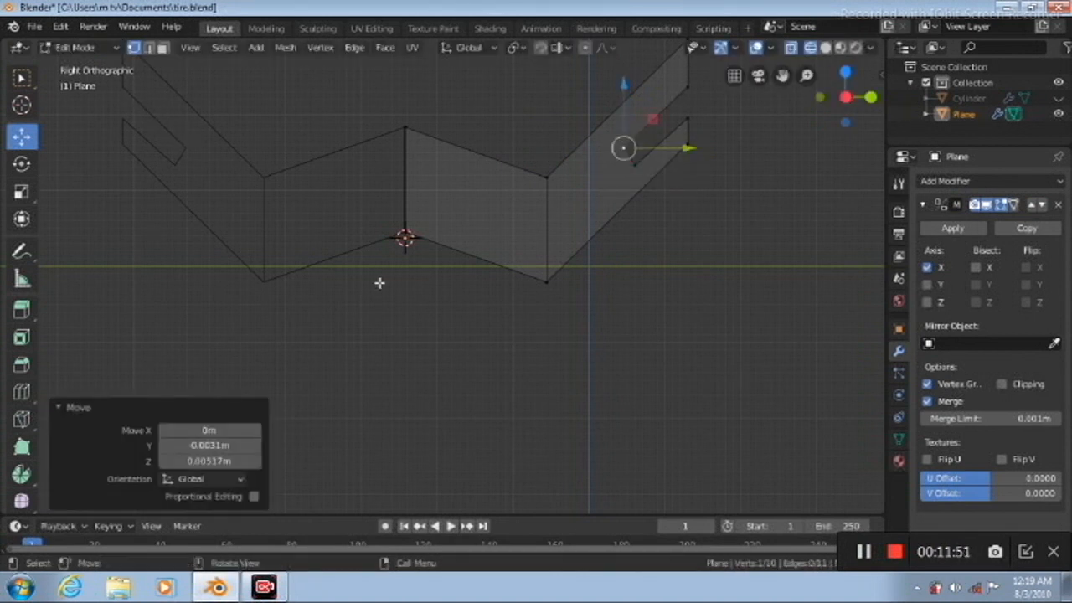
Knife-cut a thin vertical sliver along the centre edge, from the strip's upper edge to its lower edge
click(21, 418)
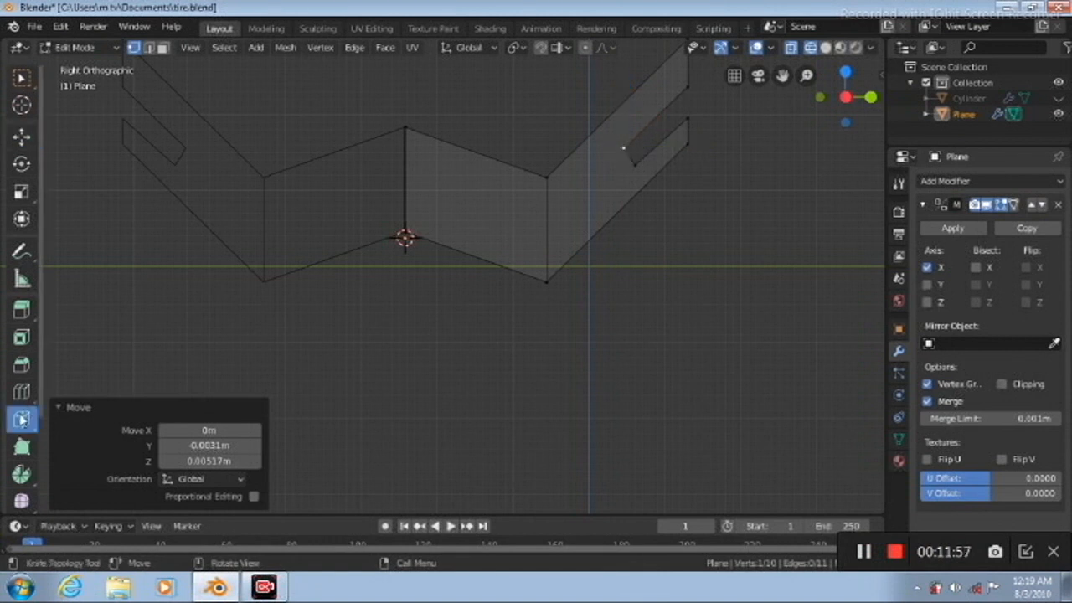
click(418, 132)
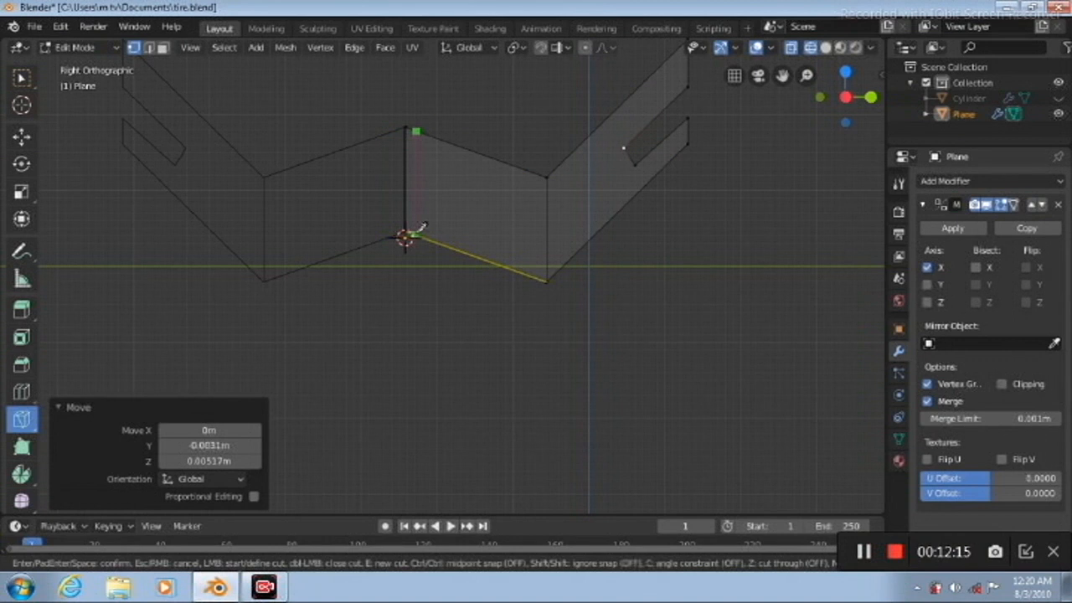
click(407, 234)
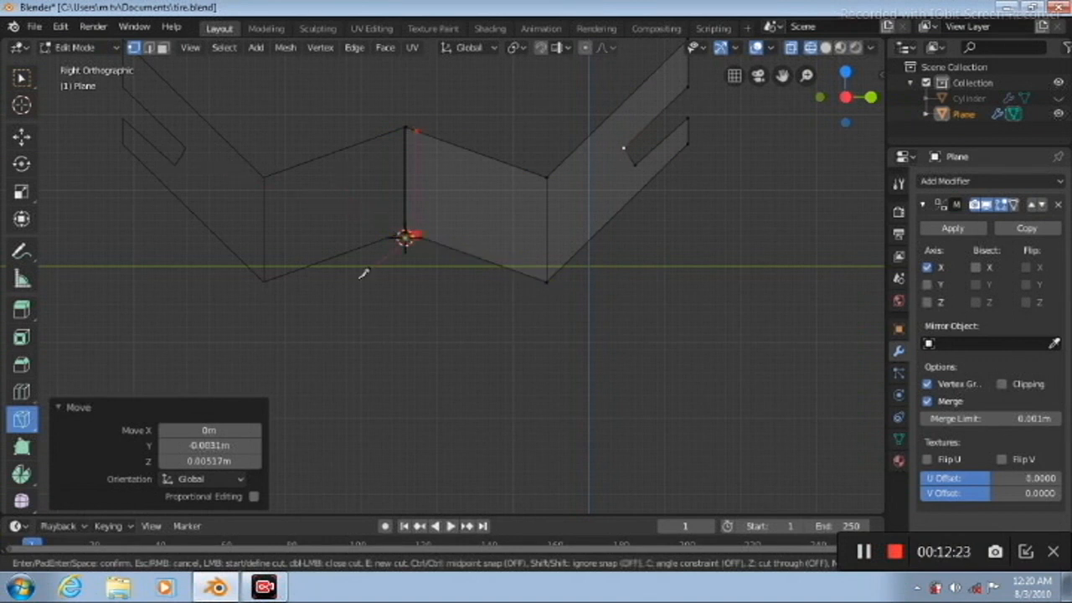
key(Return)
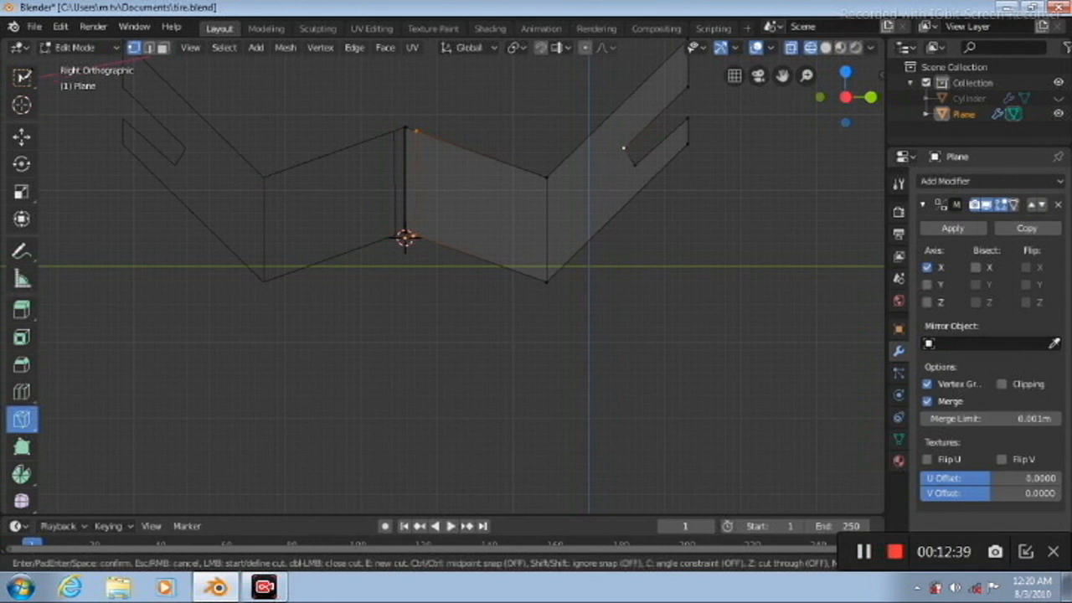
Delete the thin sliver face beside the mirror line to open a central gap
click(22, 78)
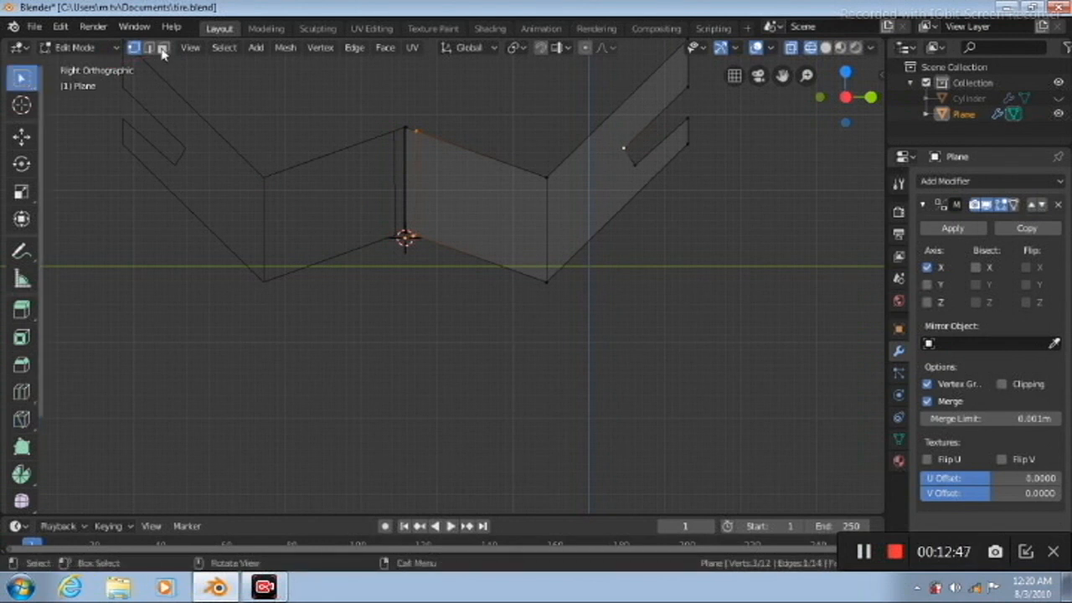
click(412, 164)
right_click(412, 164)
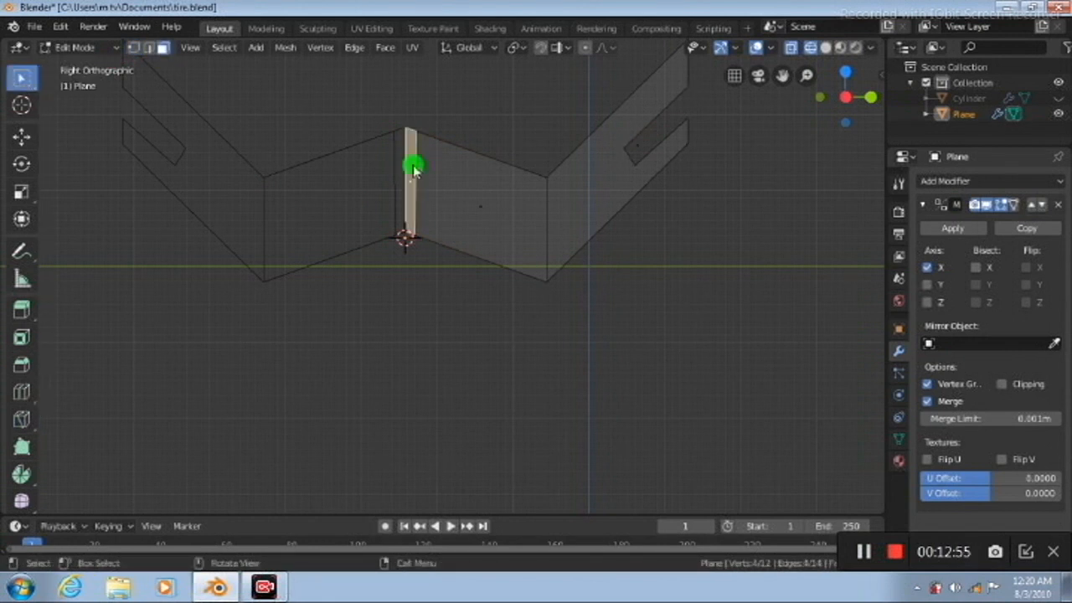
click(394, 363)
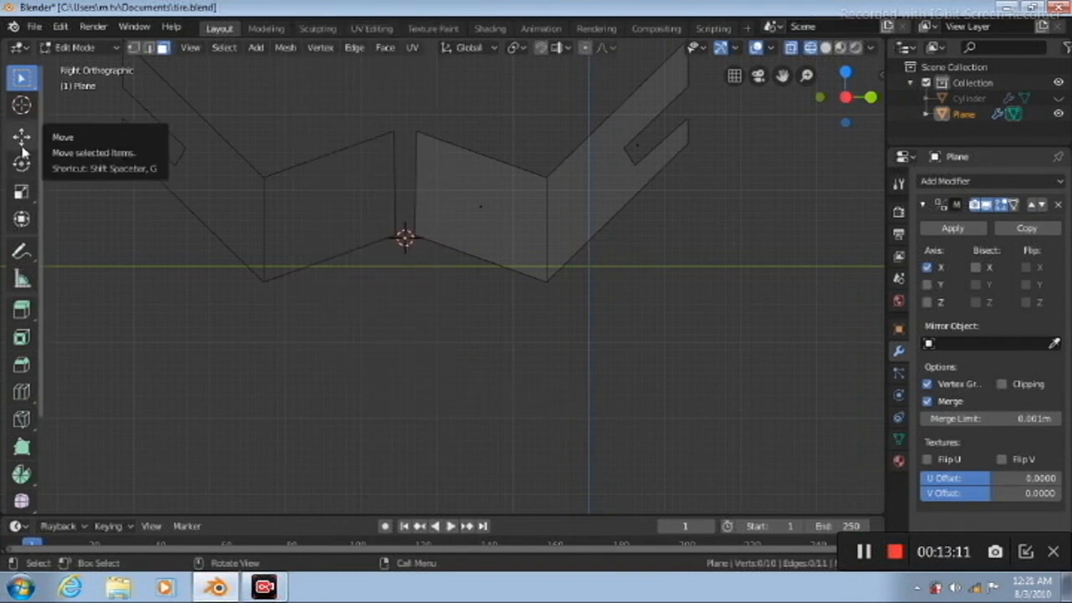
Loop-cut the strip's inner segment with two lengthwise loops and one crosswise loop nearer its outer side
click(22, 392)
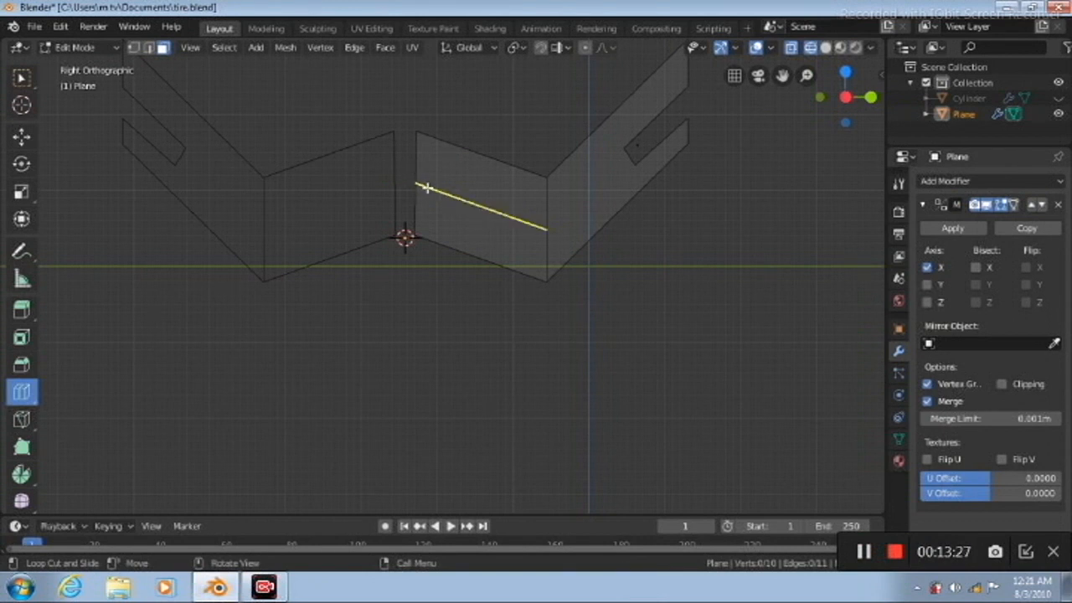
drag(430, 189, 431, 174)
click(544, 244)
drag(481, 205, 495, 206)
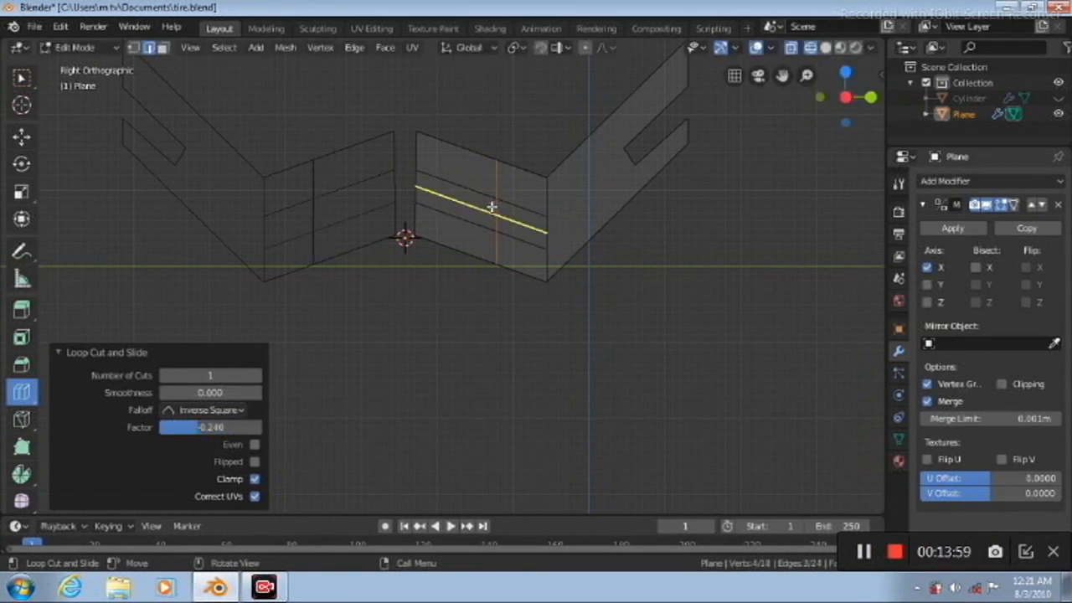
Delete the middle face of the inner segment between the lengthwise loops, next to the central gap
click(162, 47)
click(22, 80)
click(454, 203)
right_click(455, 204)
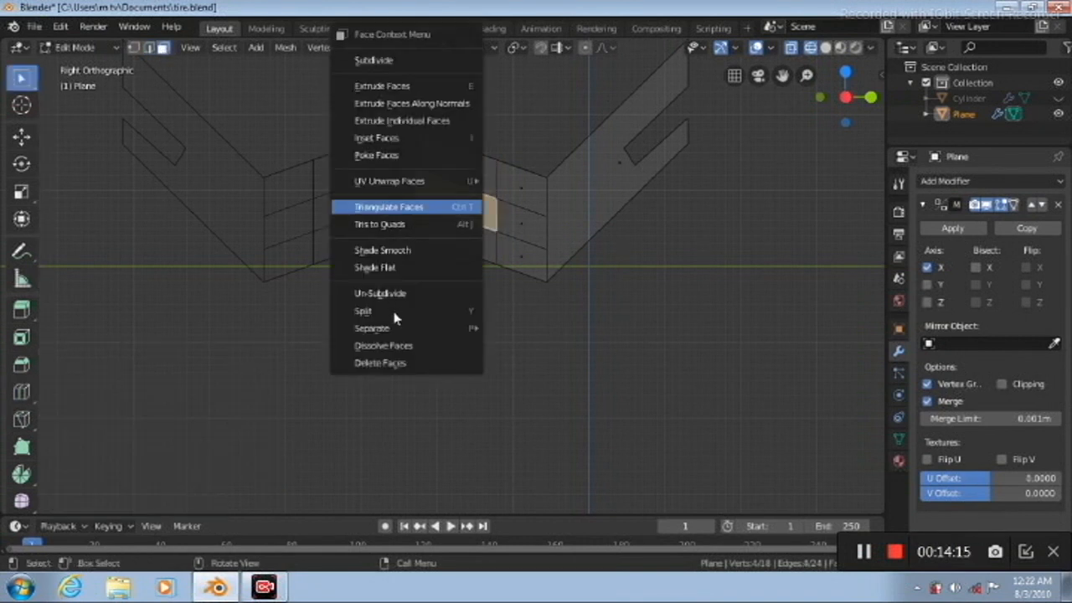
click(392, 364)
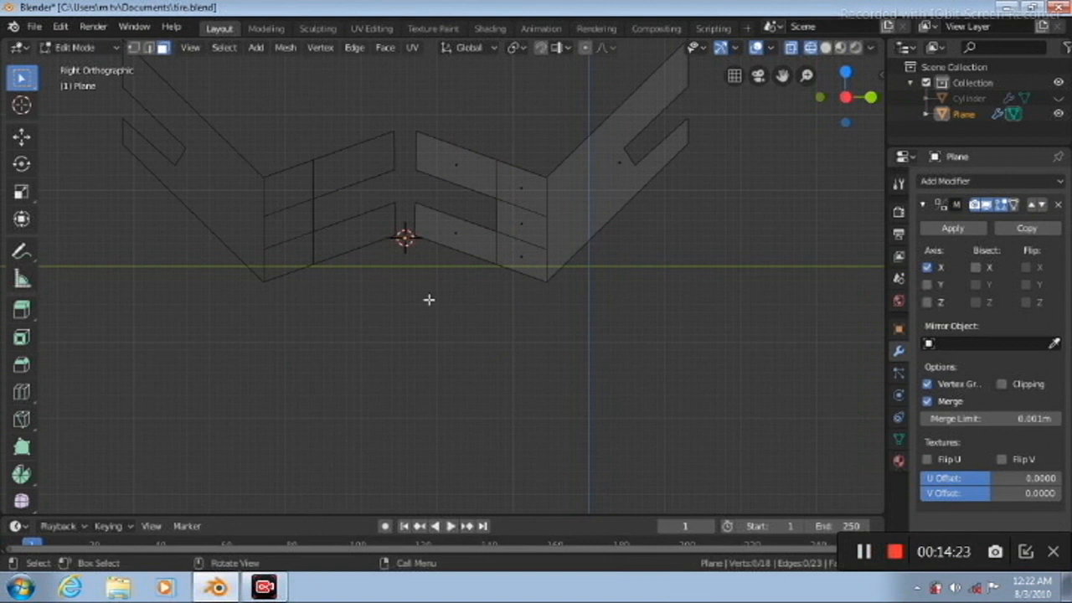
Dissolve the crosswise edges above and below the inner segment's notch
click(148, 47)
click(497, 186)
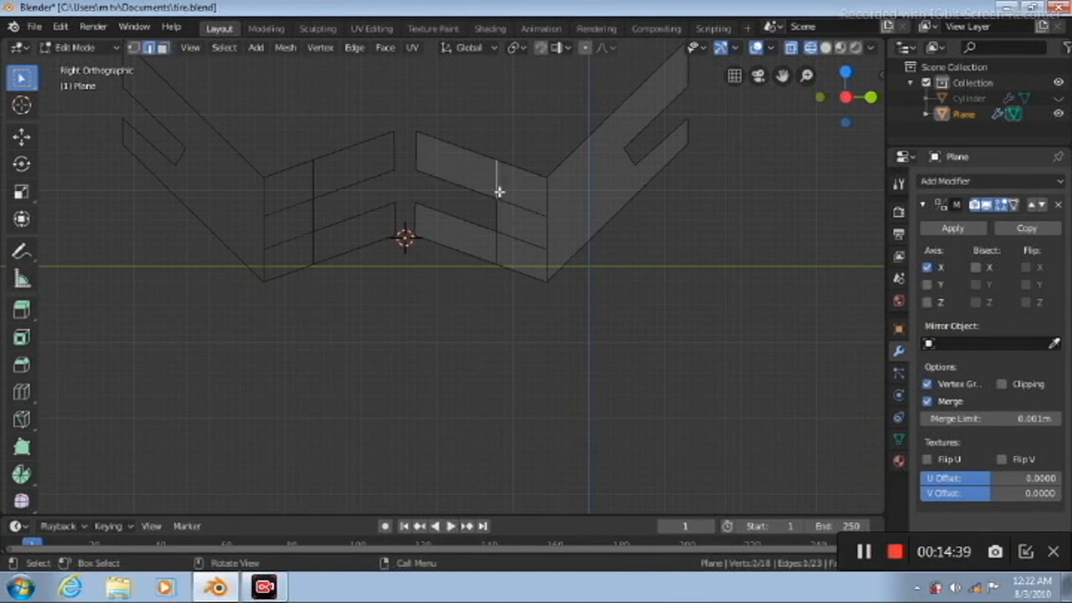
right_click(502, 193)
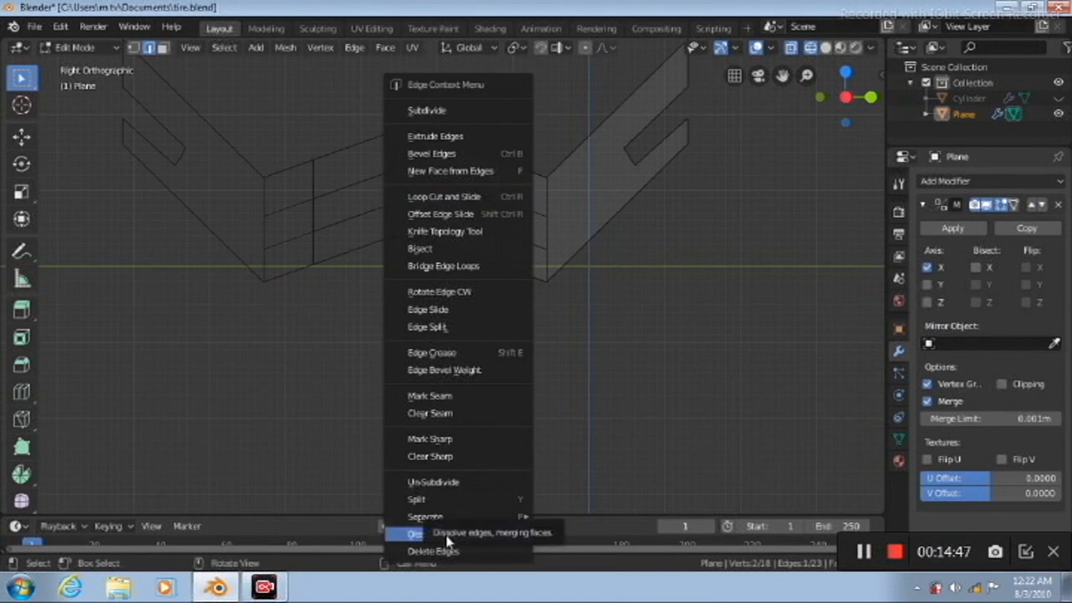
click(449, 534)
click(496, 245)
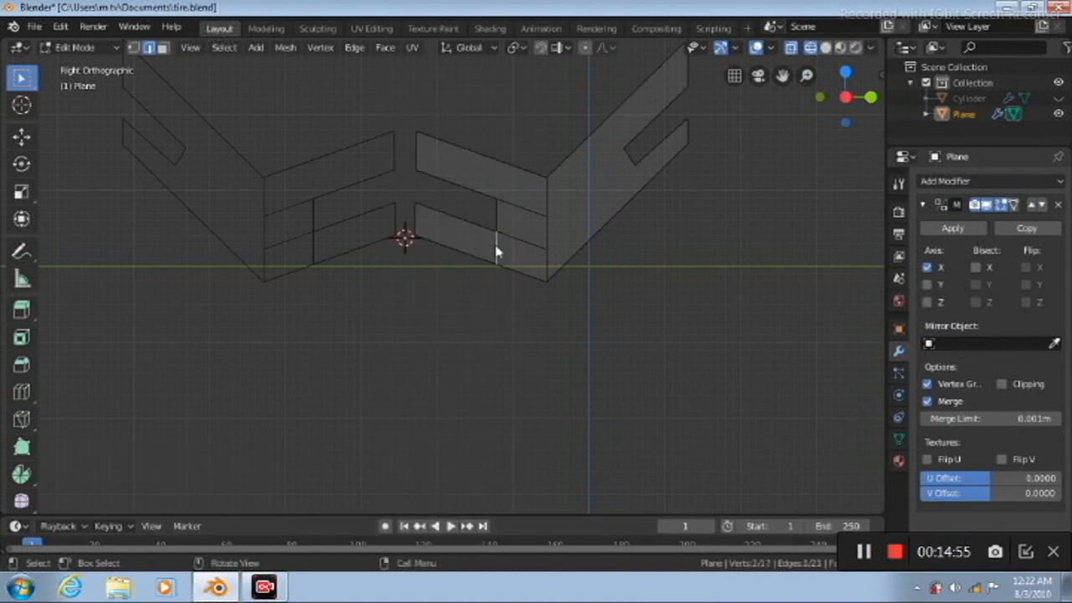
right_click(496, 251)
click(446, 483)
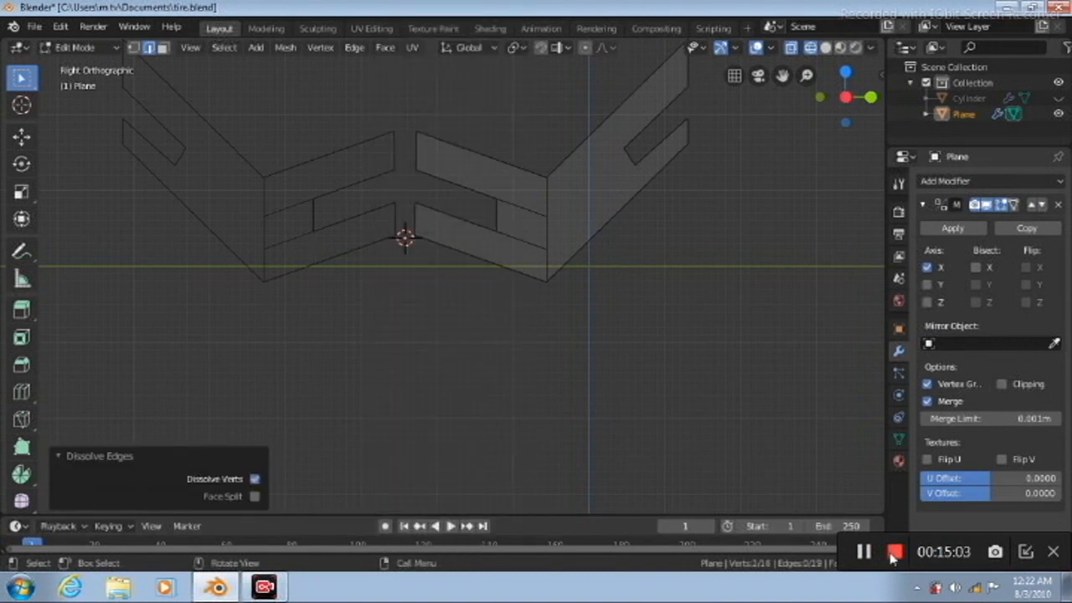
Unhide the tire cylinder and check the tread profile against it in Front and Right views
click(893, 552)
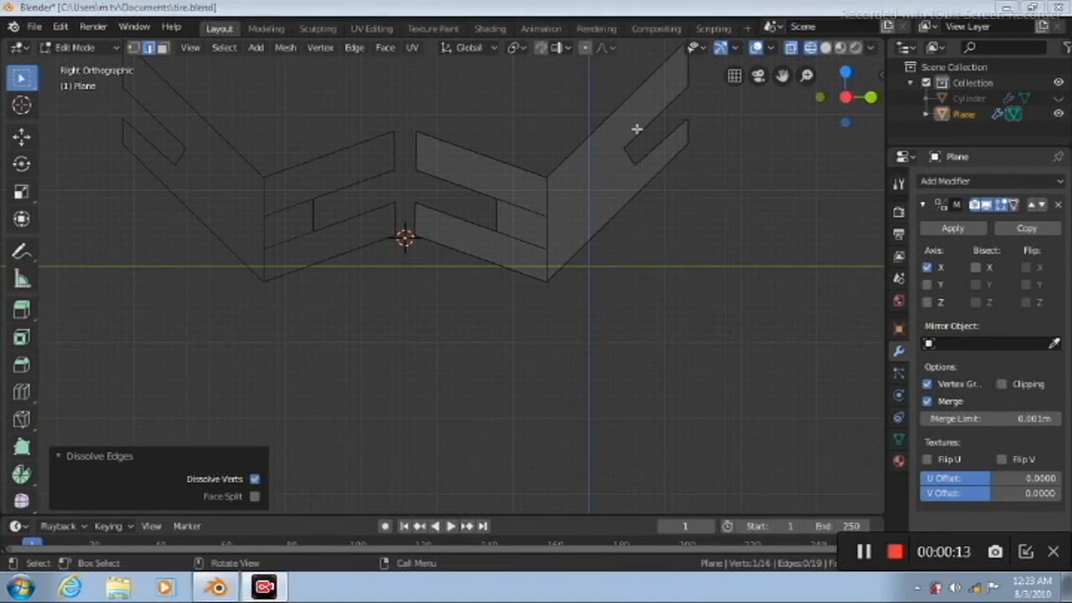
drag(781, 74, 782, 135)
scroll(700, 271, down, 2)
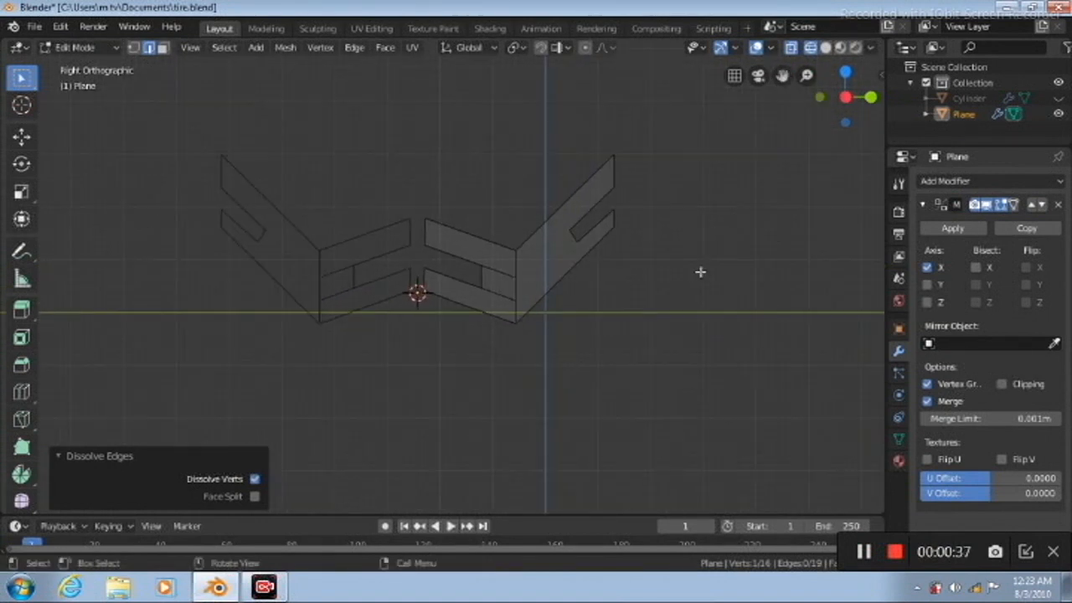
scroll(700, 271, down, 3)
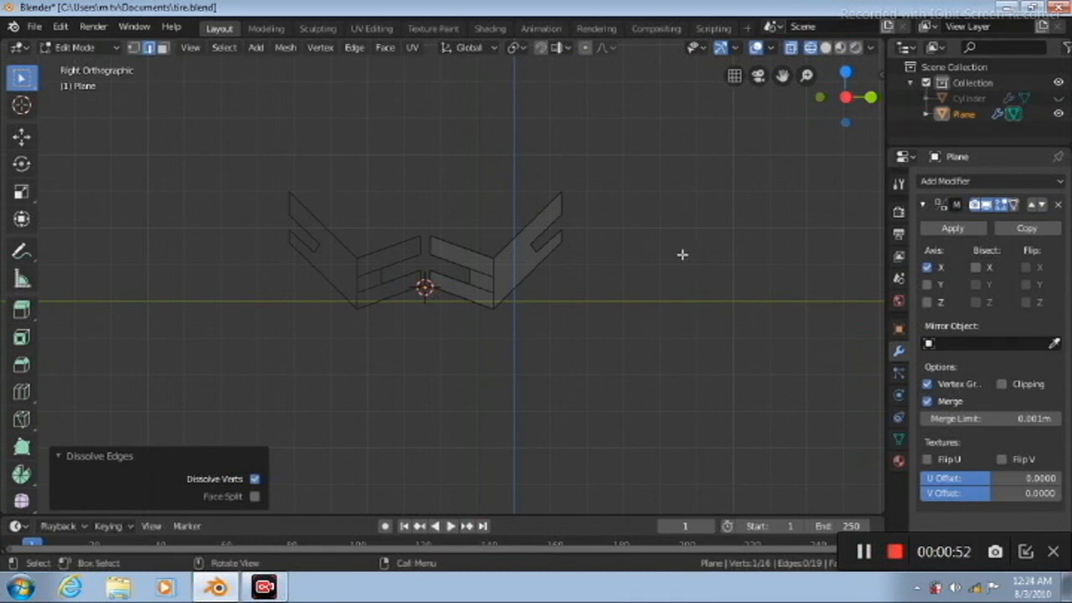
click(1057, 98)
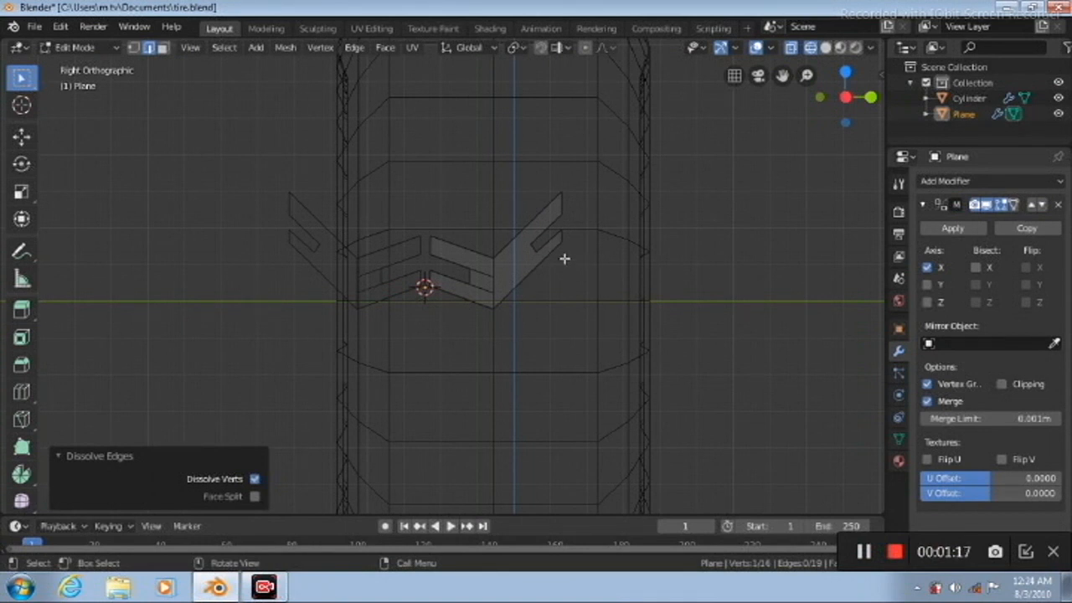
key(KP_1)
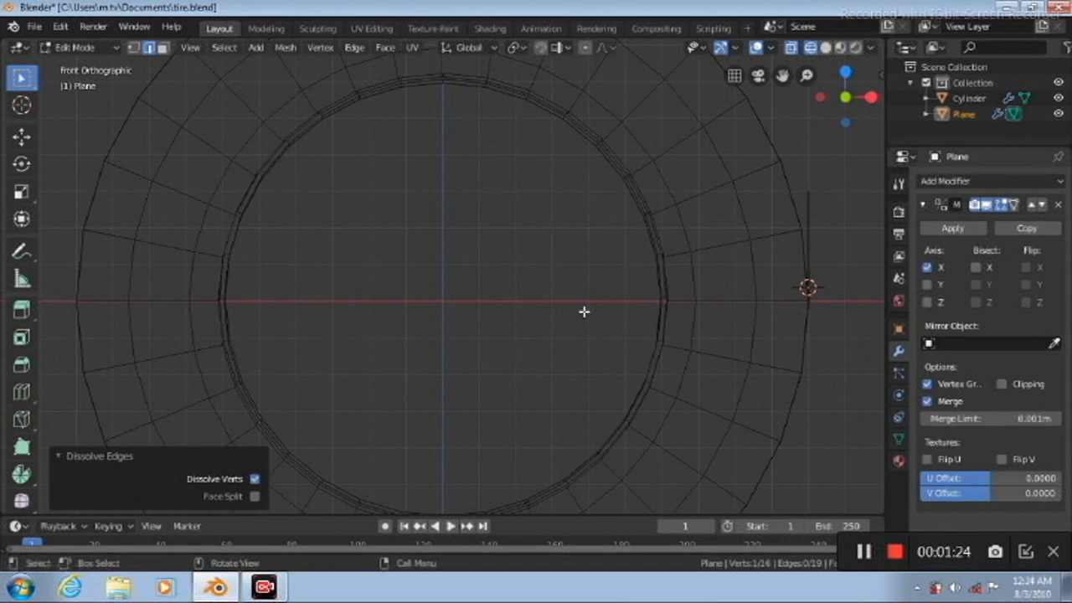
key(KP_3)
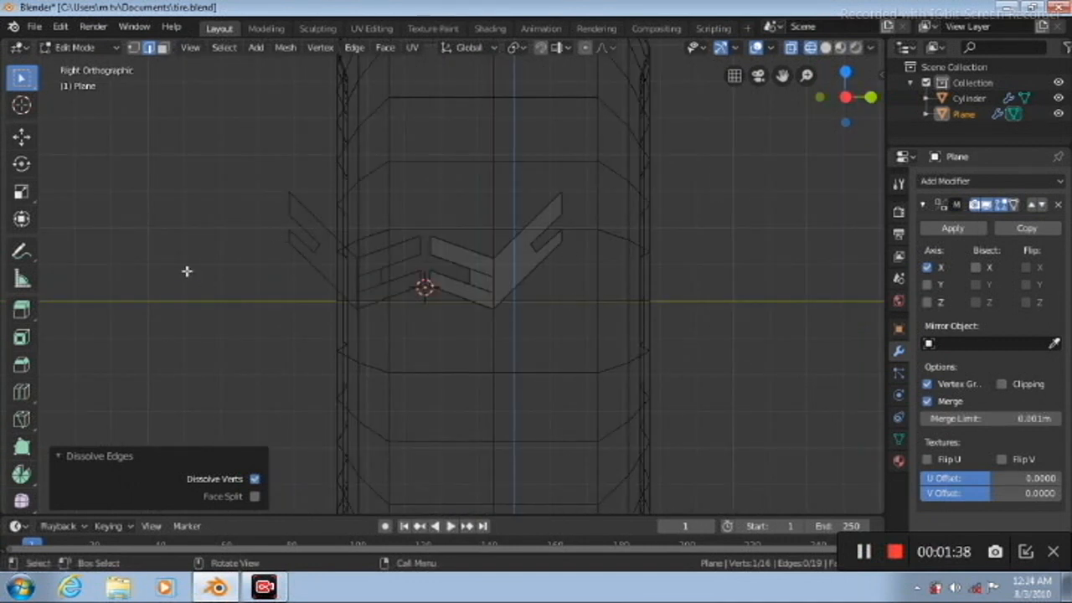
Return to Object Mode and move the tread profile about 0.185 m along Y to centre it across the tire's width
click(507, 272)
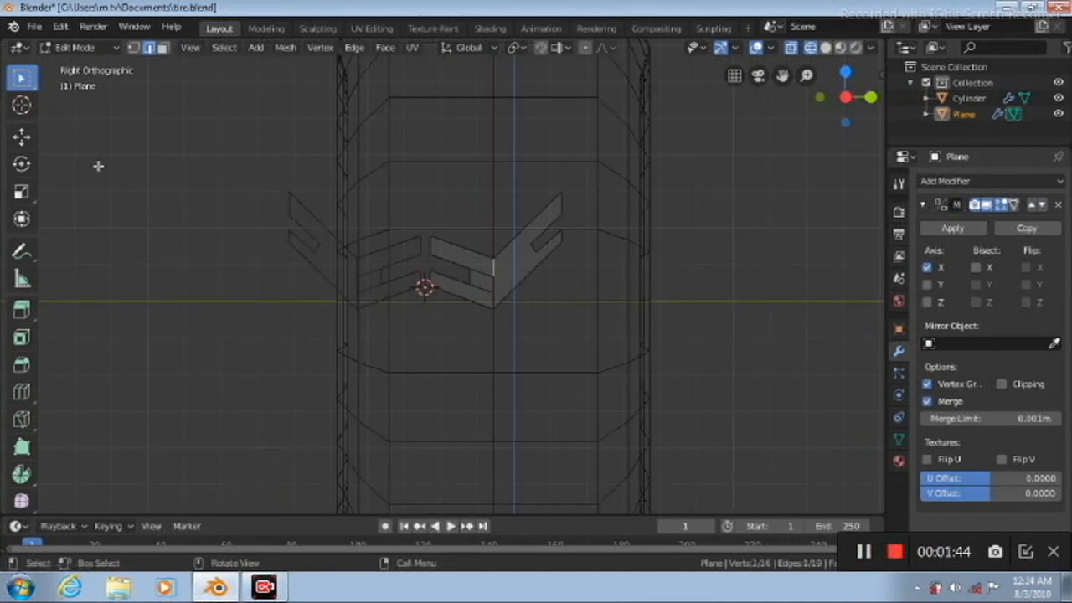
key(Tab)
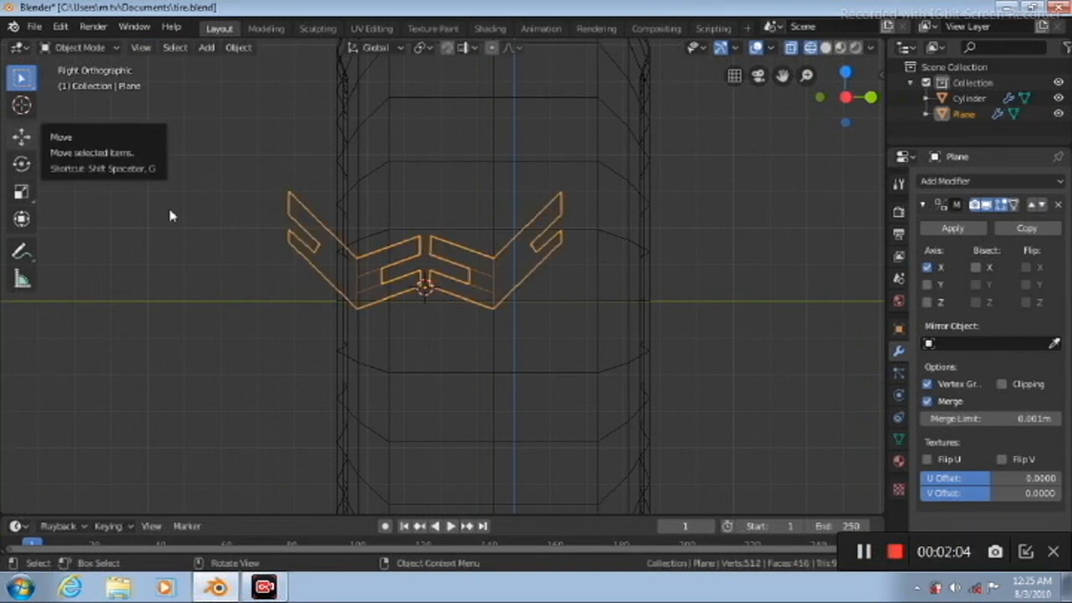
click(22, 136)
drag(502, 288, 591, 322)
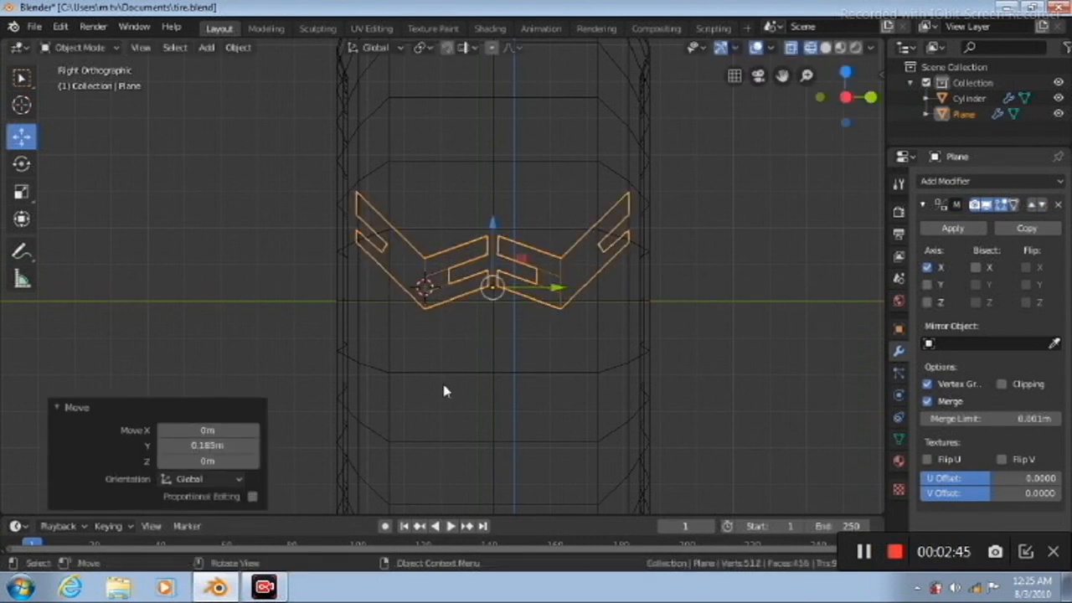
Display the scene in solid shading and apply the tread profile's Mirror modifier
click(825, 48)
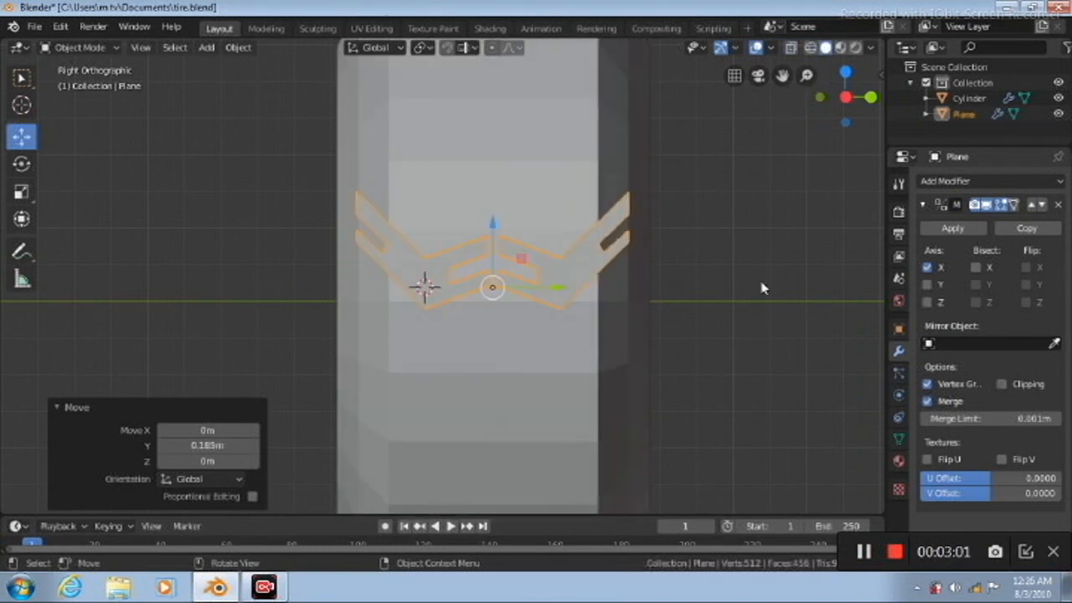
scroll(761, 288, down, 3)
scroll(761, 288, down, 1)
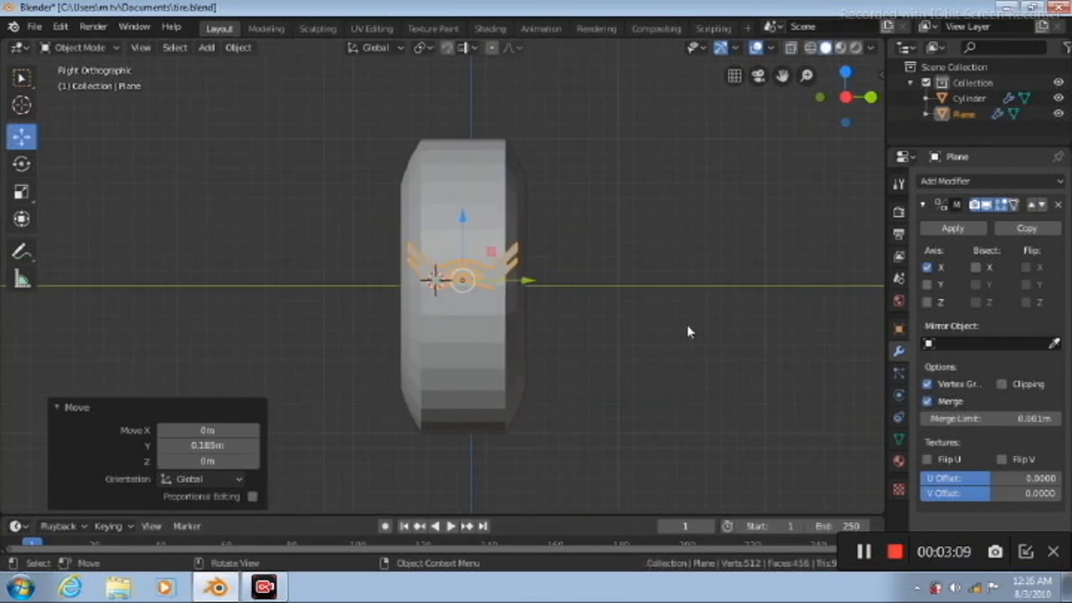
click(954, 228)
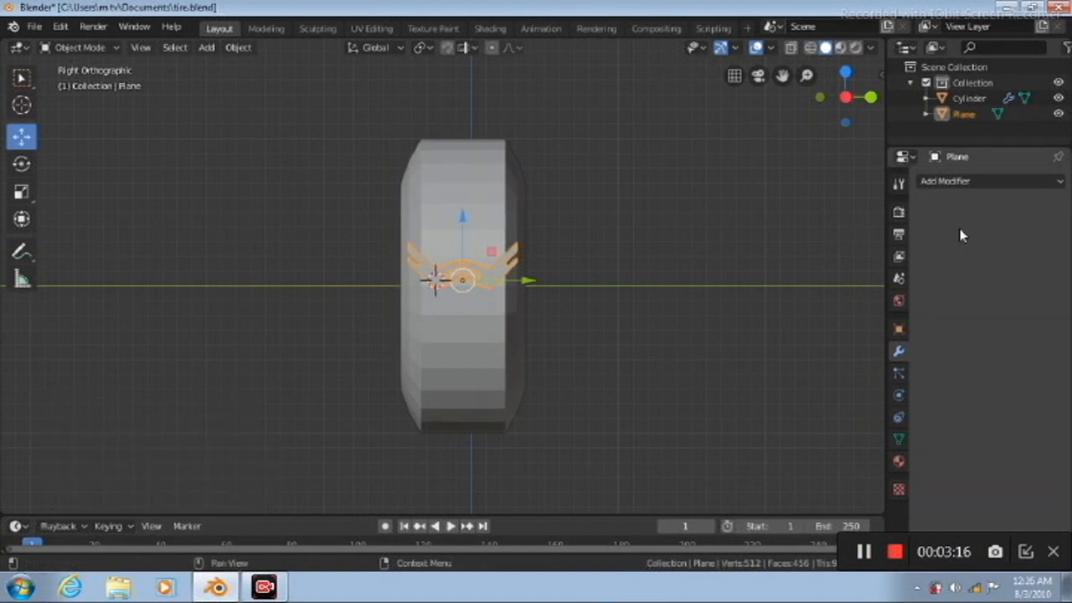
click(1059, 180)
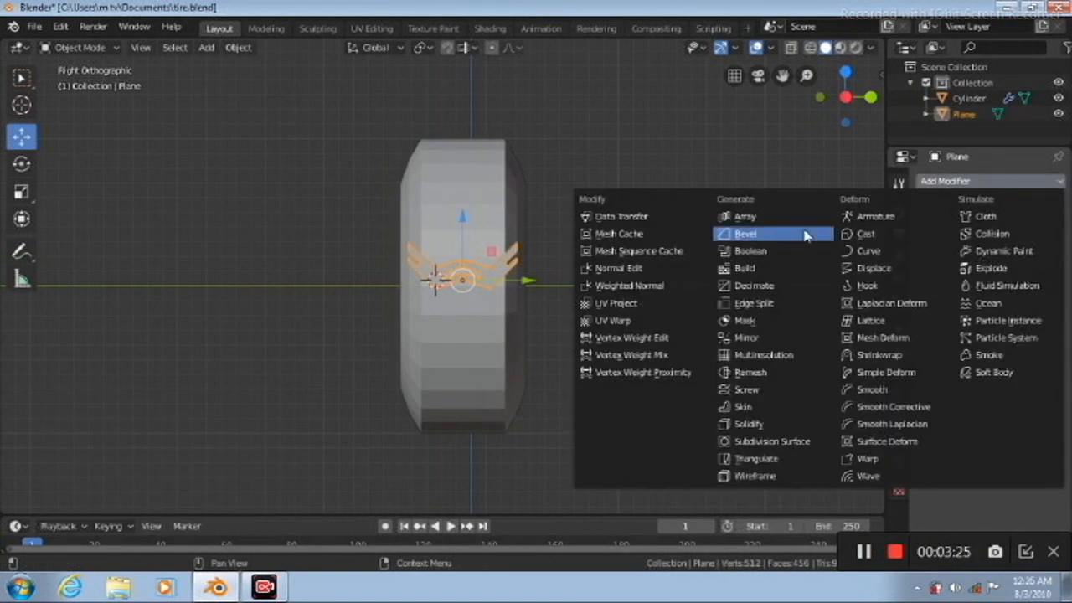
click(770, 223)
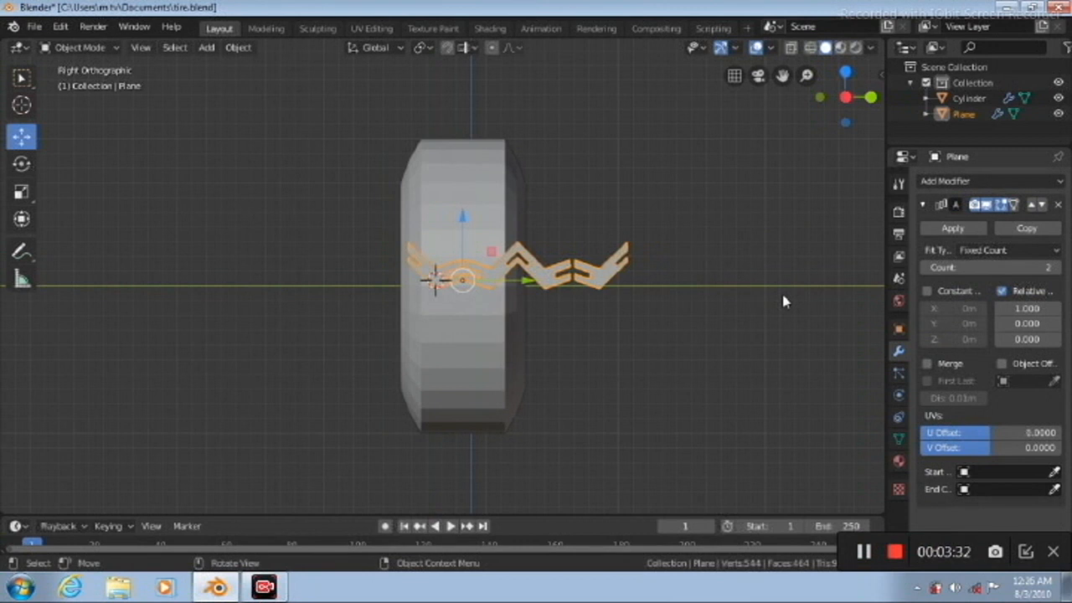
click(1028, 308)
text(0)
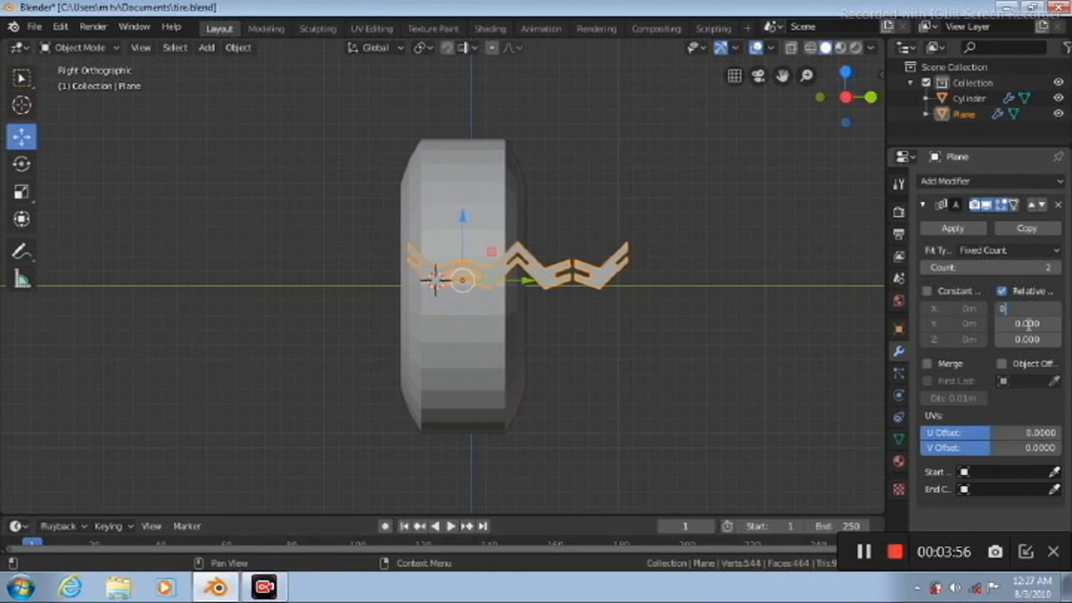
click(1058, 206)
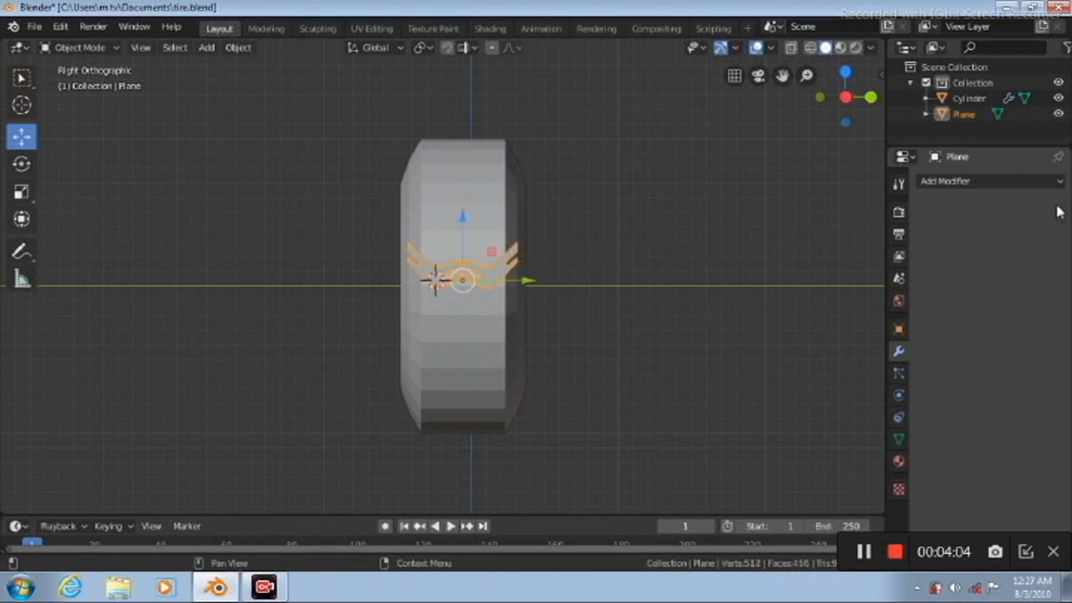
Add an Array modifier to the tread profile and set its relative X offset to 0
click(1053, 181)
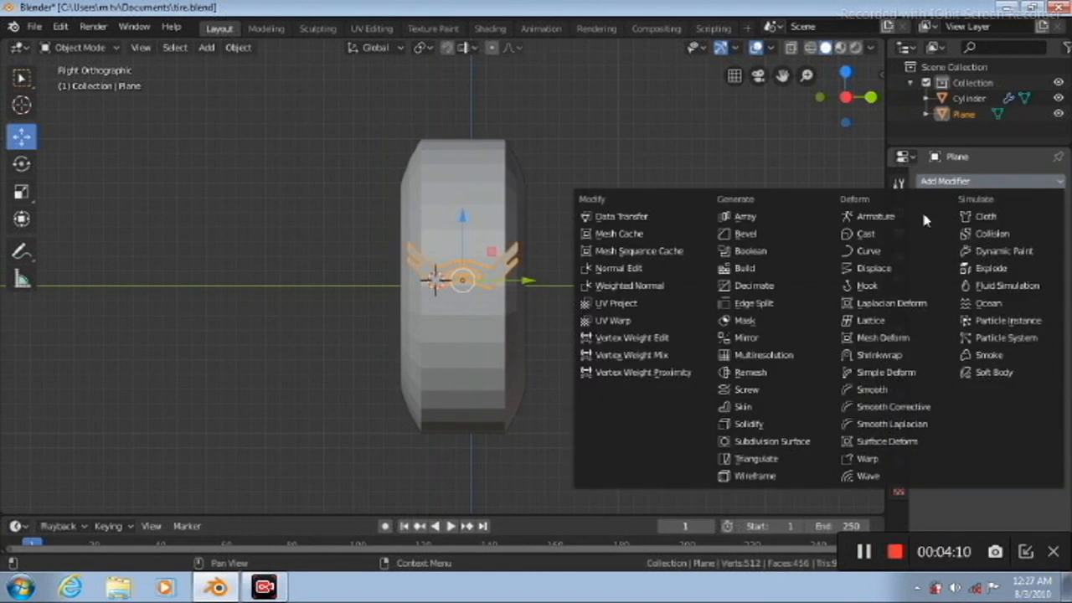
click(743, 217)
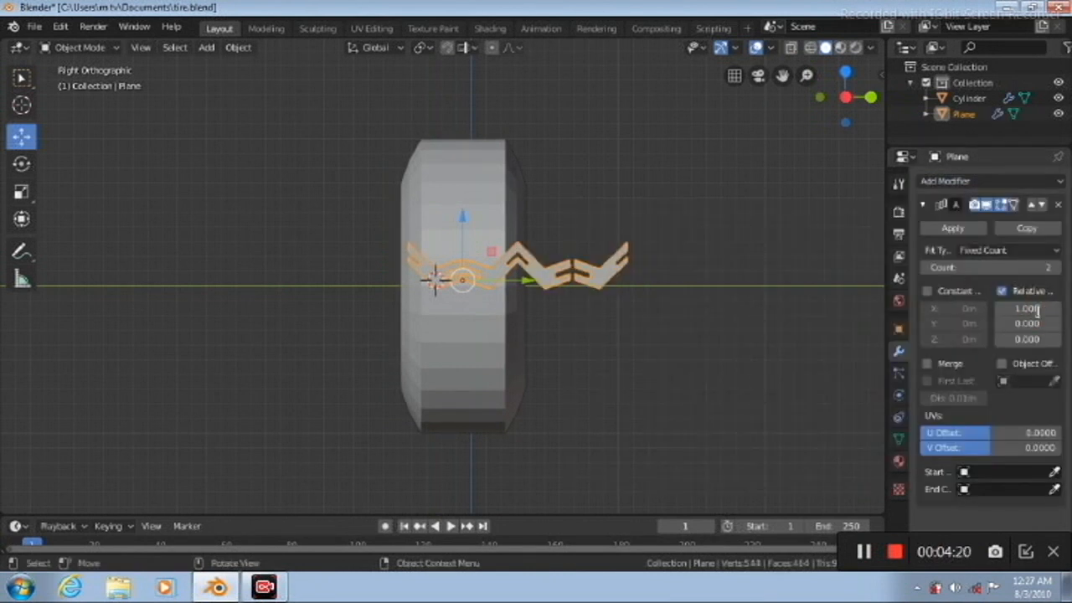
click(1021, 309)
right_click(1022, 310)
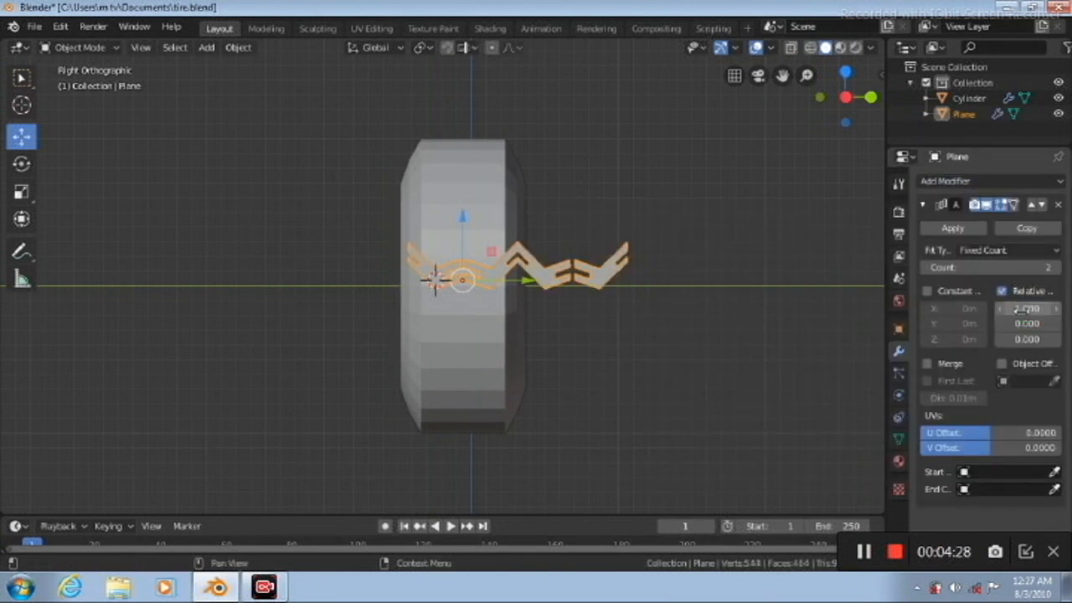
right_click(1022, 310)
click(1023, 309)
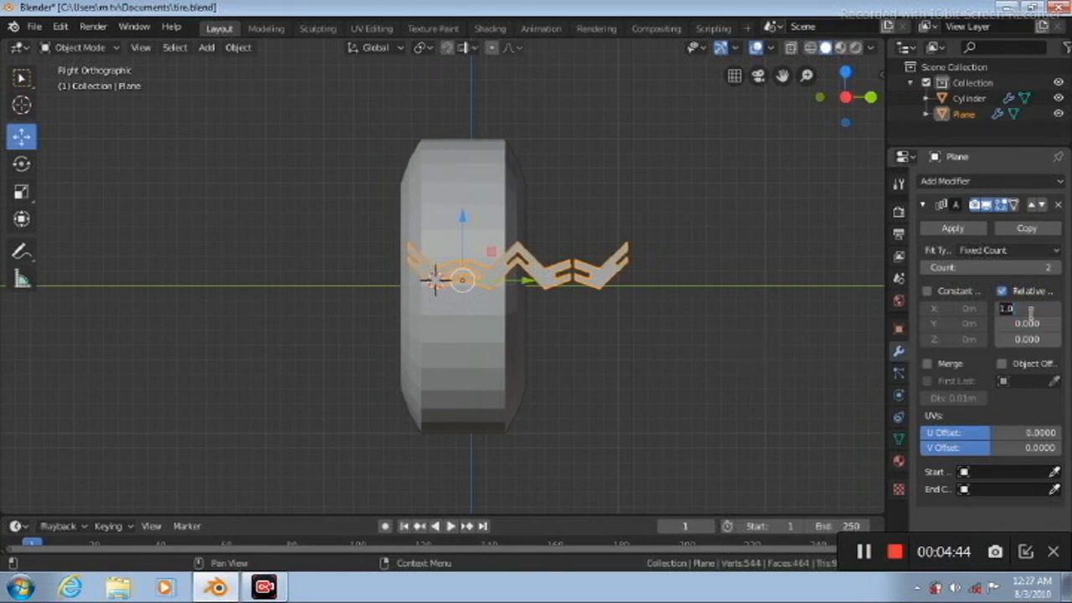
text(0)
key(Return)
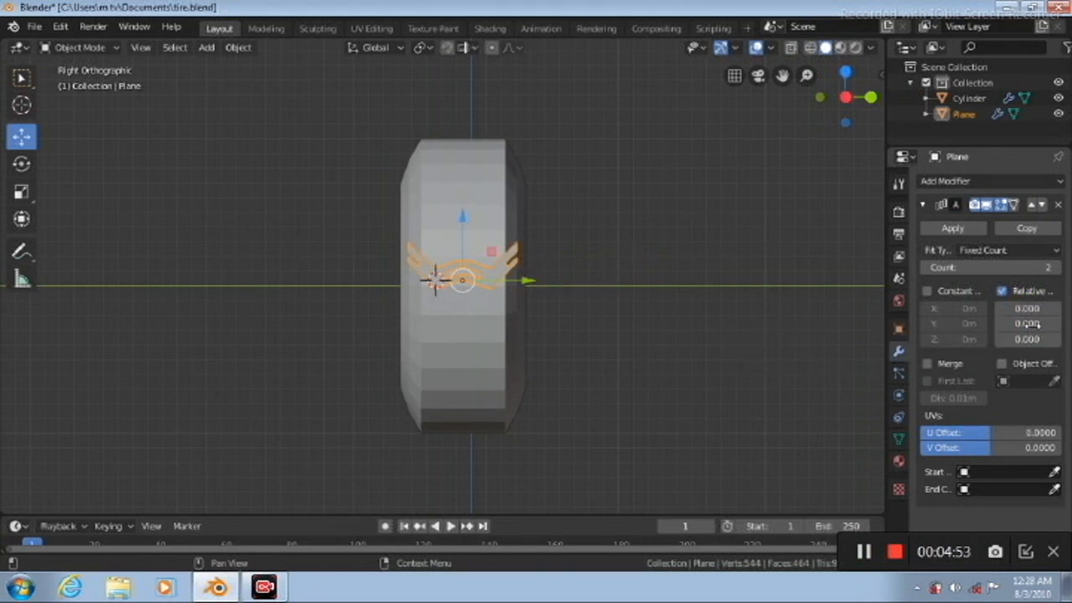
Set the array's relative Y offset to 0.5 so the tread copies stack closely up the tire
click(1028, 324)
text(1)
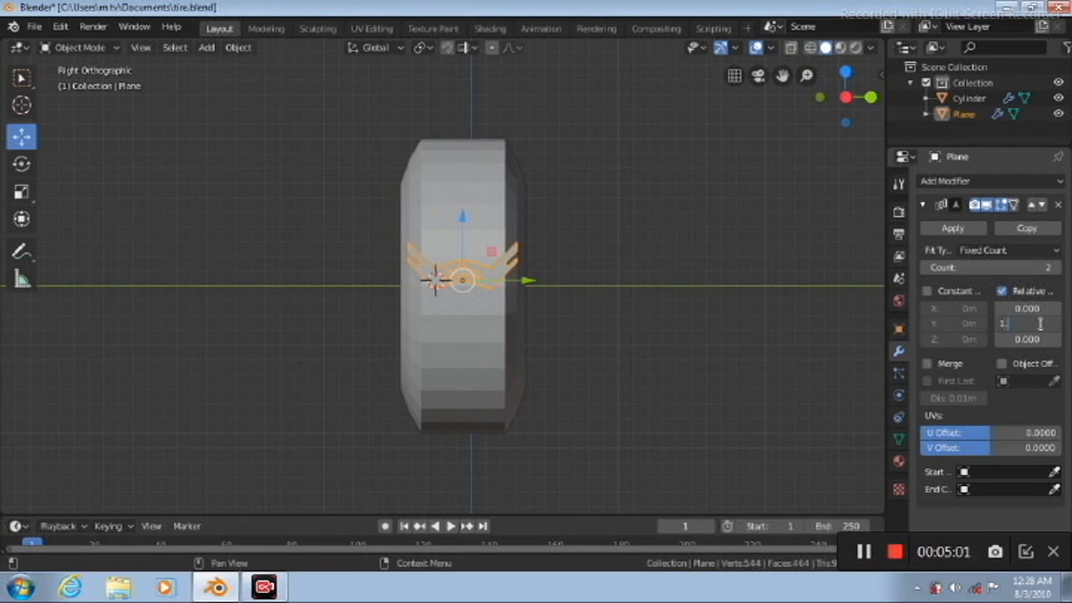
key(Return)
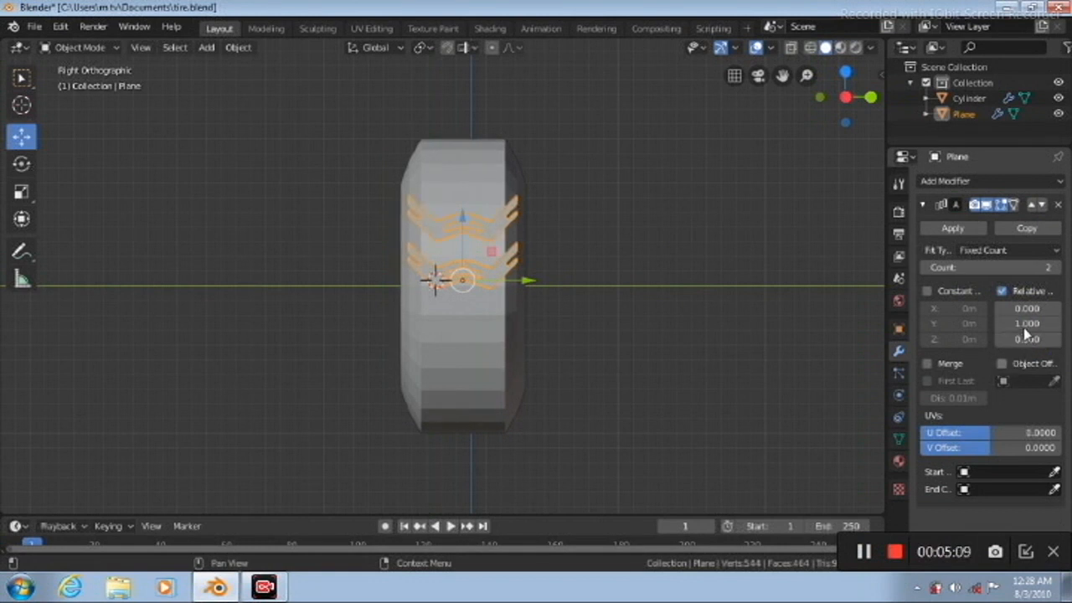
click(1043, 322)
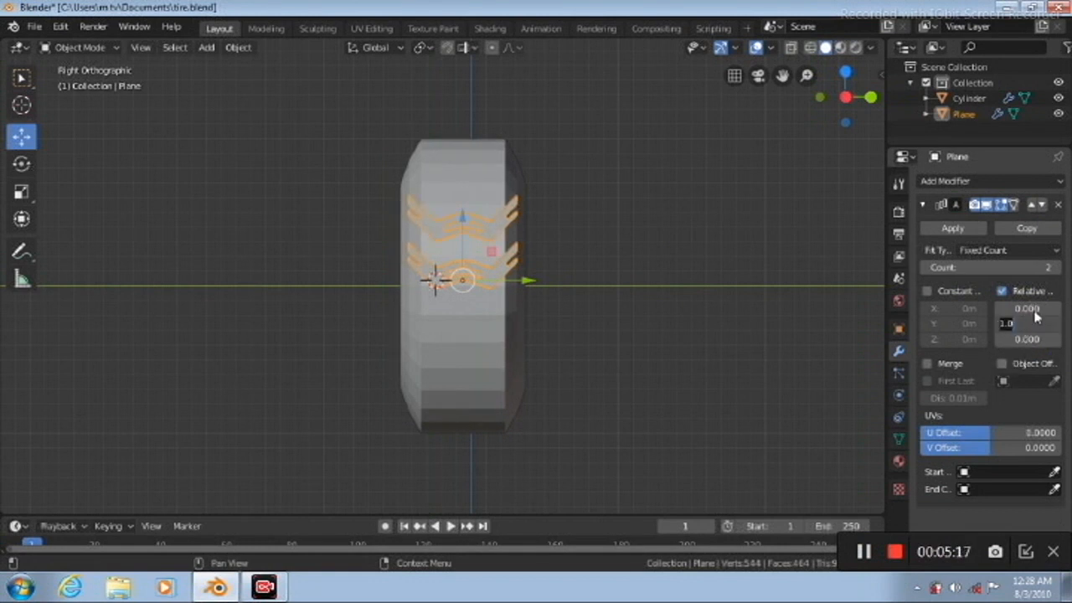
click(1005, 335)
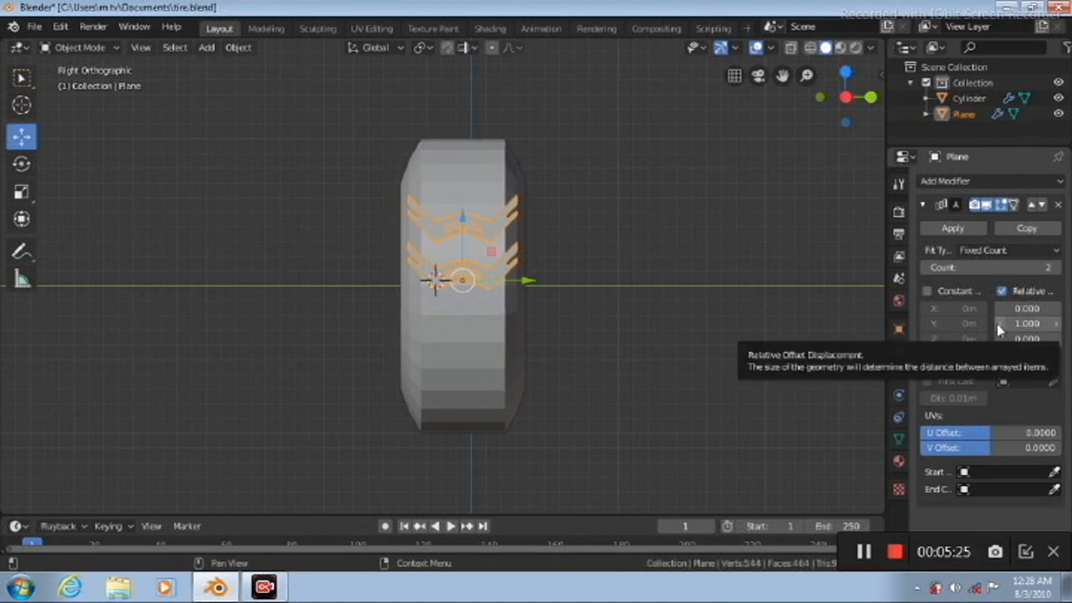
click(998, 323)
click(998, 323)
click(998, 323)
click(998, 323)
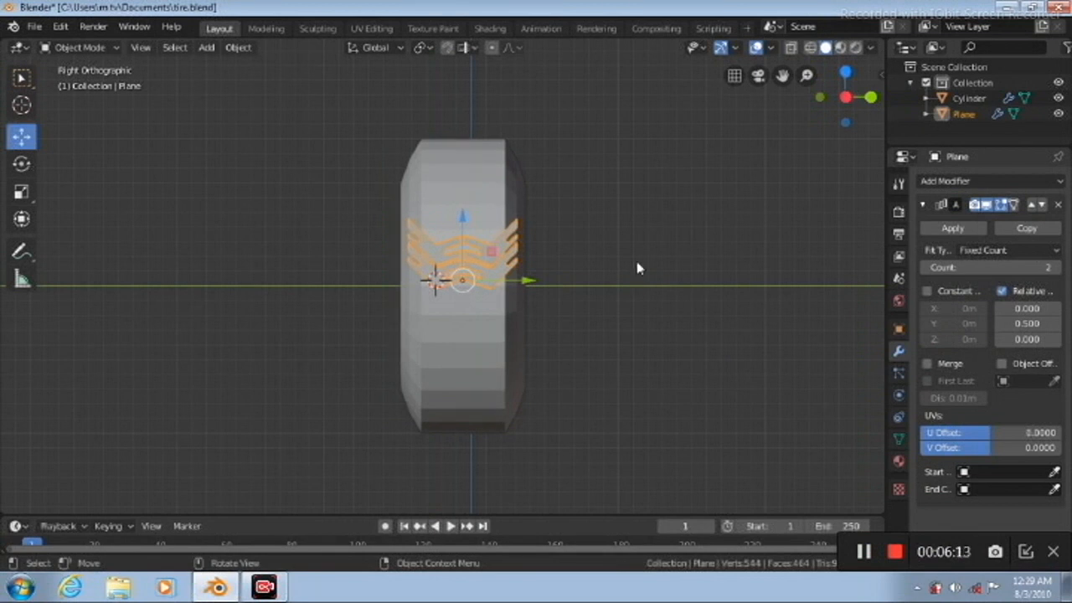
Increase the tread array's count to 9
click(1055, 269)
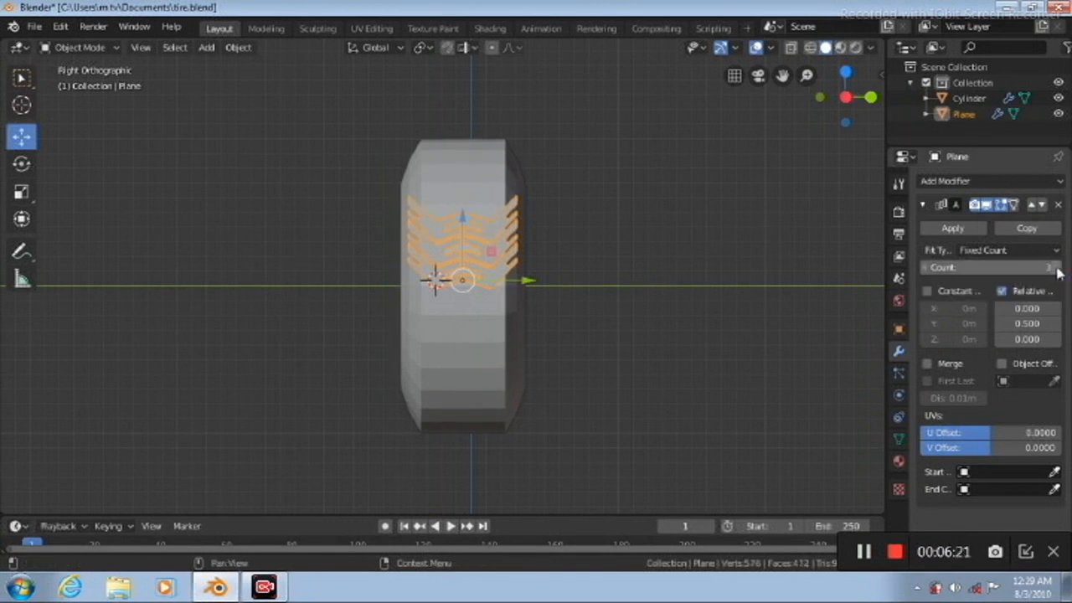
click(1055, 269)
click(1055, 269)
click(1055, 269)
click(1055, 269)
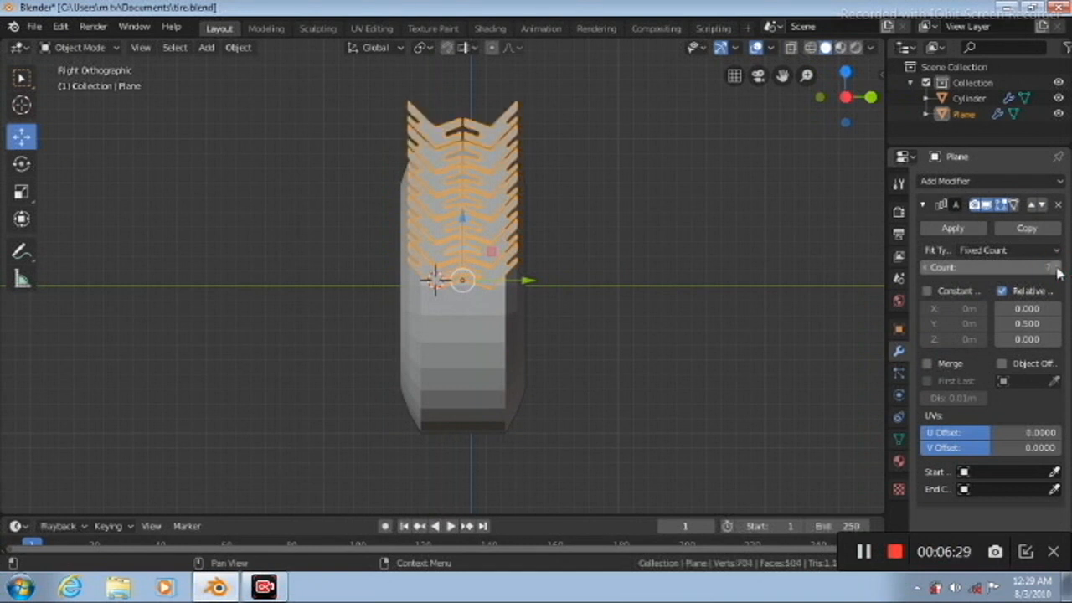
click(1055, 269)
click(1055, 268)
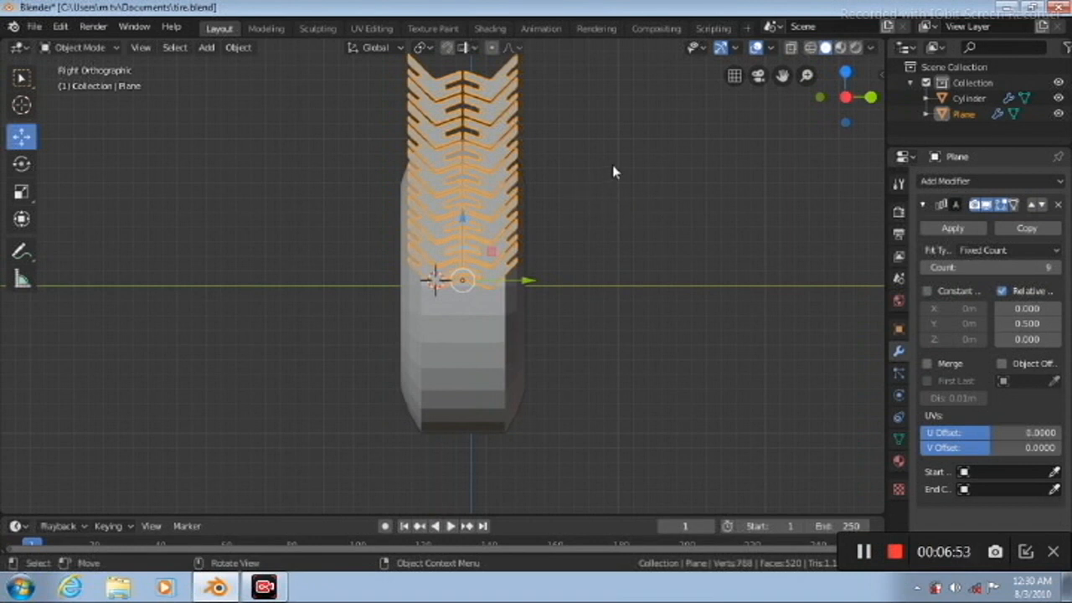
Add a 32-vertex mesh circle of 1 m radius in the Back view and align it to the view
key(KP_1)
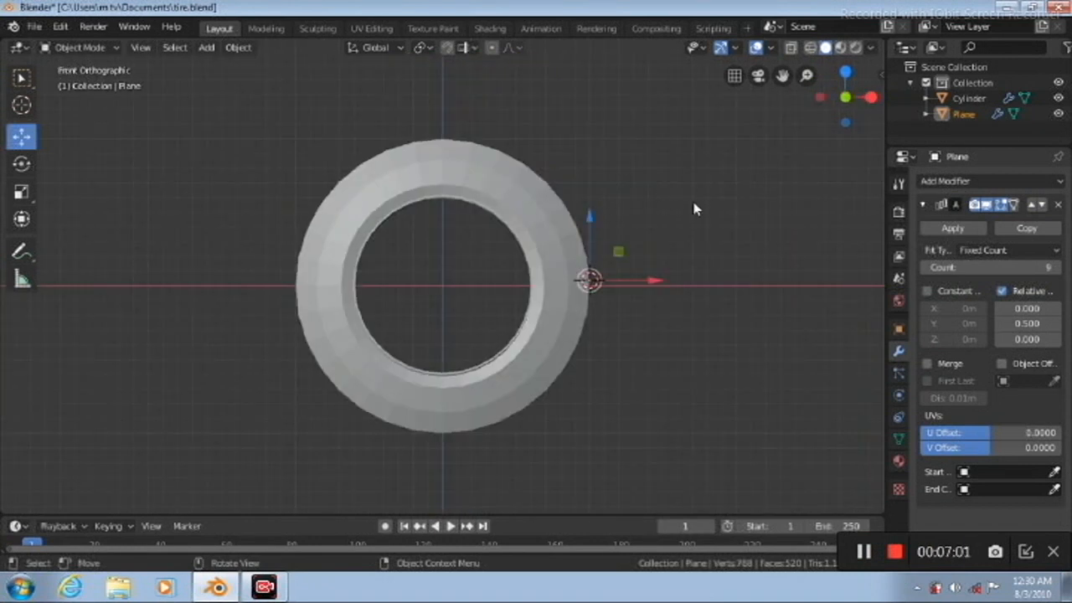
key(ctrl+KP_1)
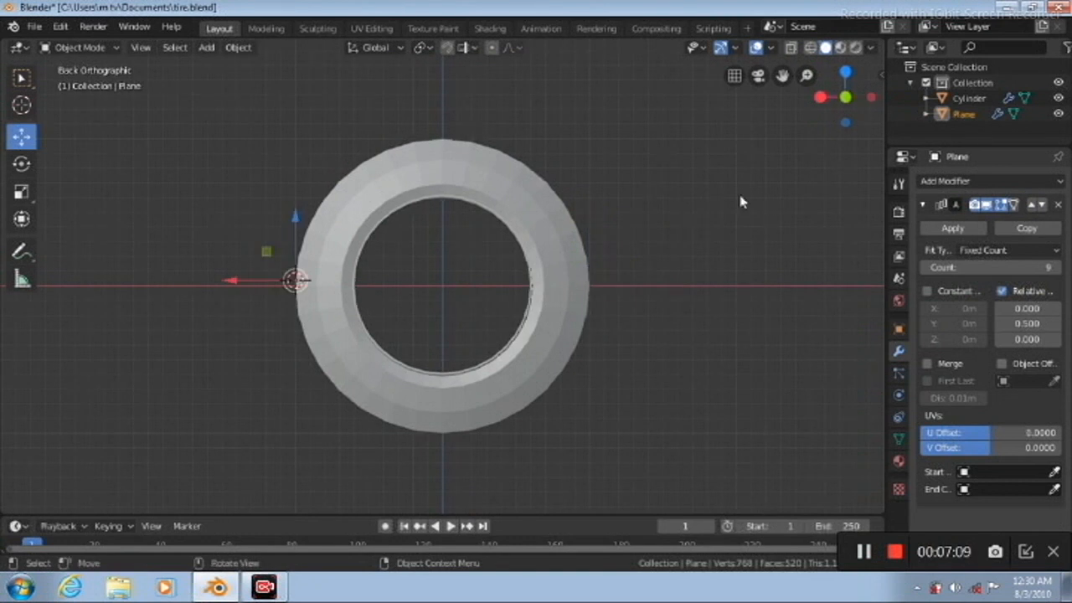
click(22, 78)
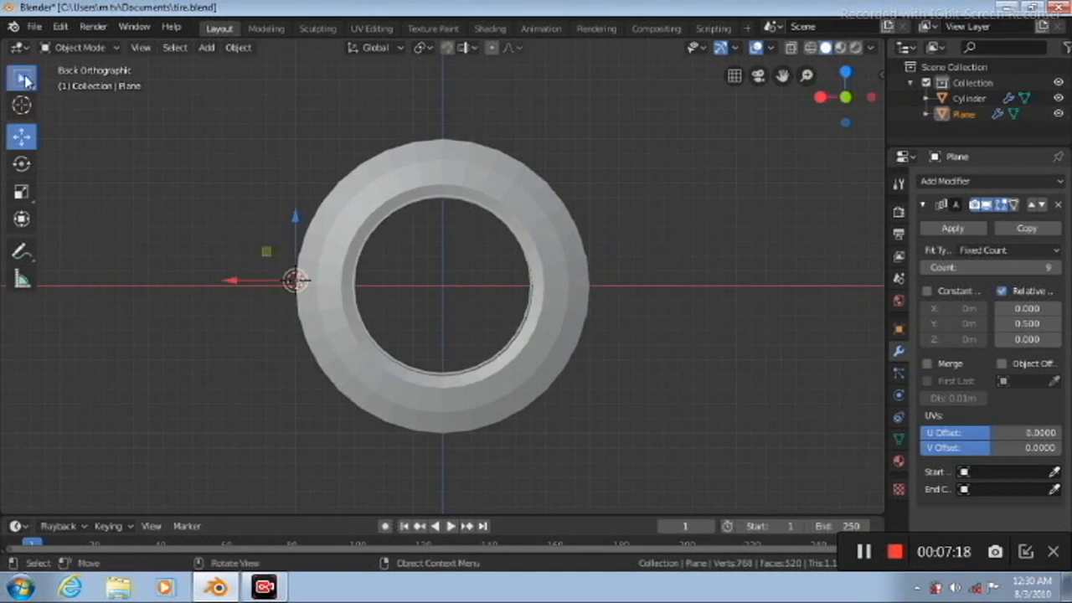
click(206, 48)
mouse_move(216, 68)
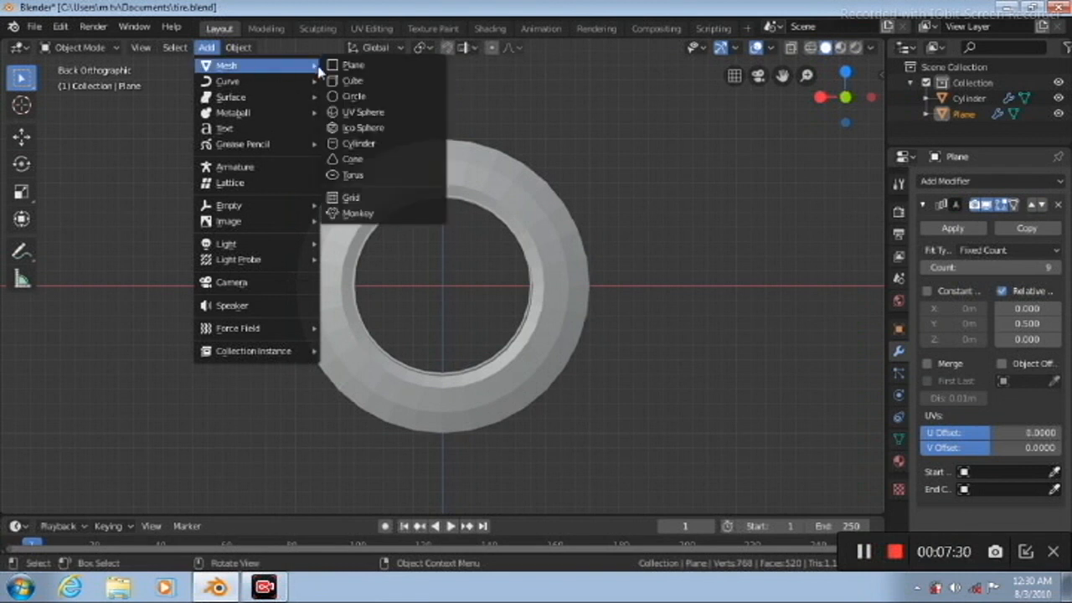
click(359, 98)
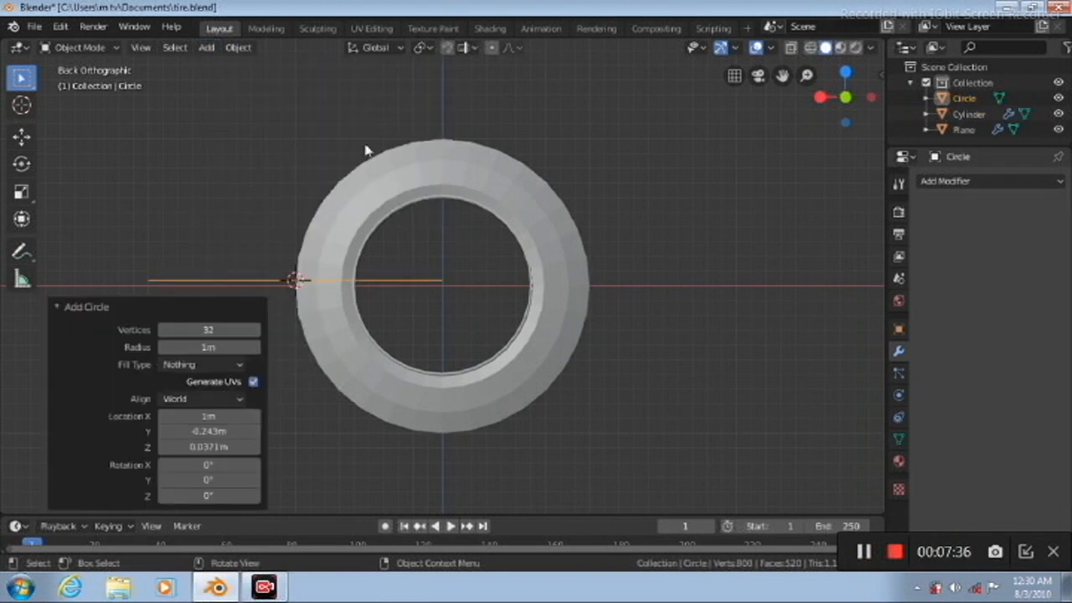
click(238, 401)
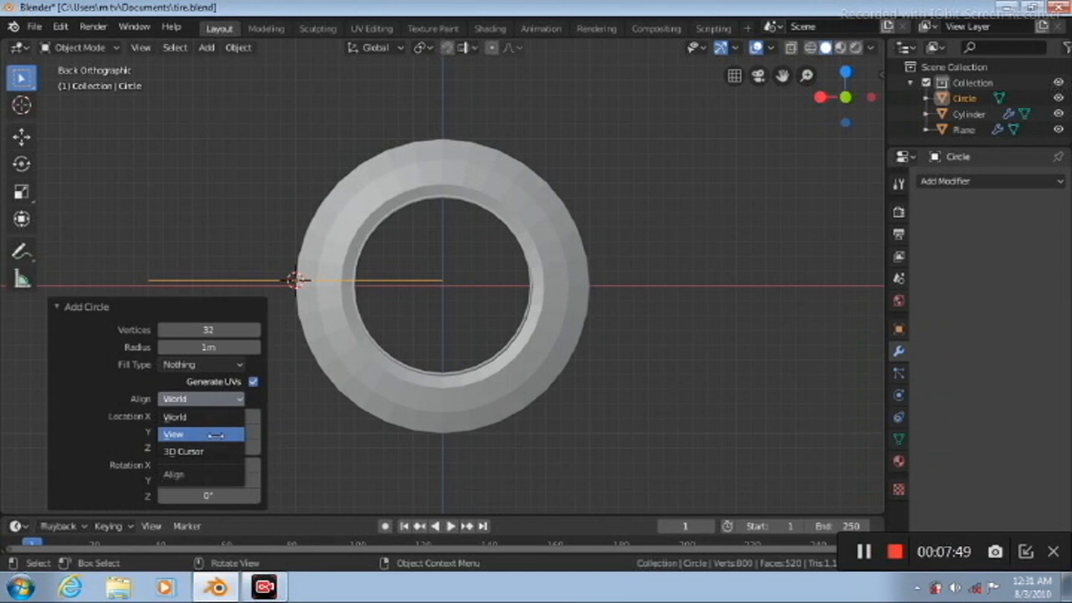
click(214, 431)
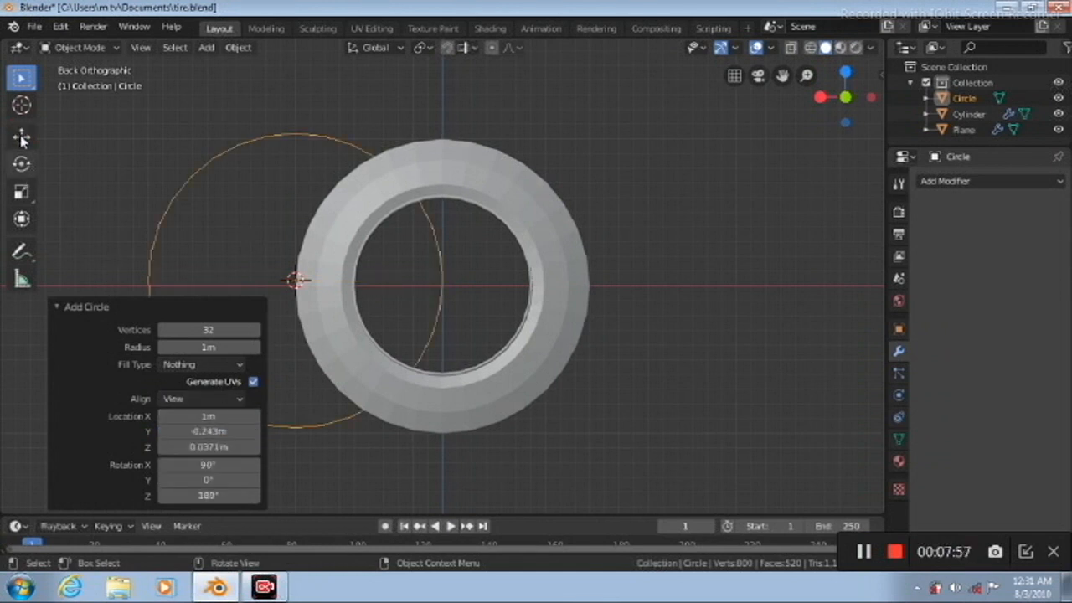
Move the mesh circle about -1.03 m along global X onto the tire's centre
key(alt+a)
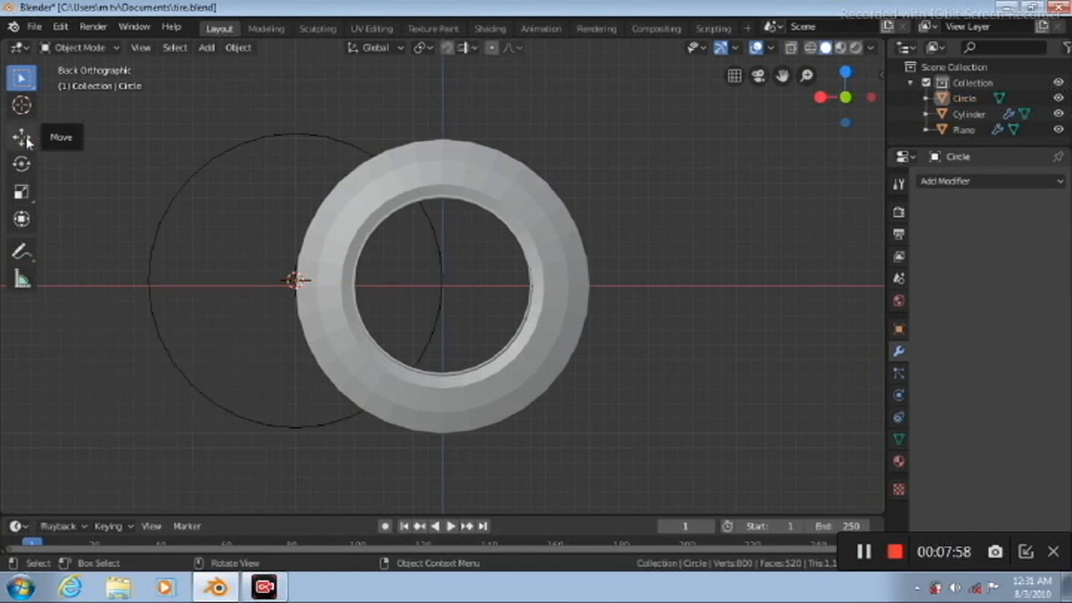
click(212, 164)
key(alt+a)
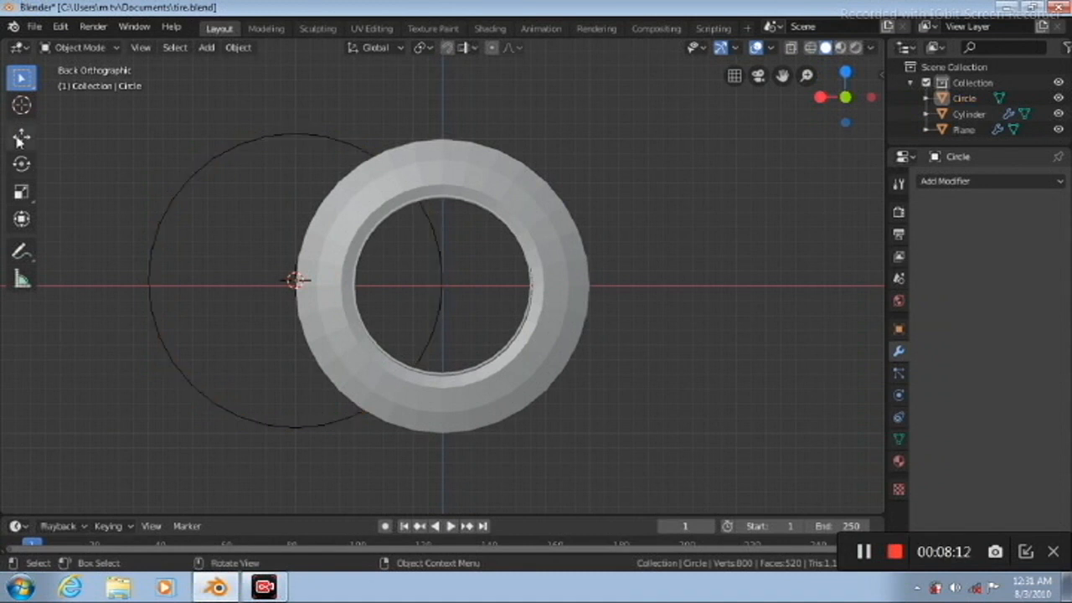
click(115, 48)
click(206, 163)
click(206, 163)
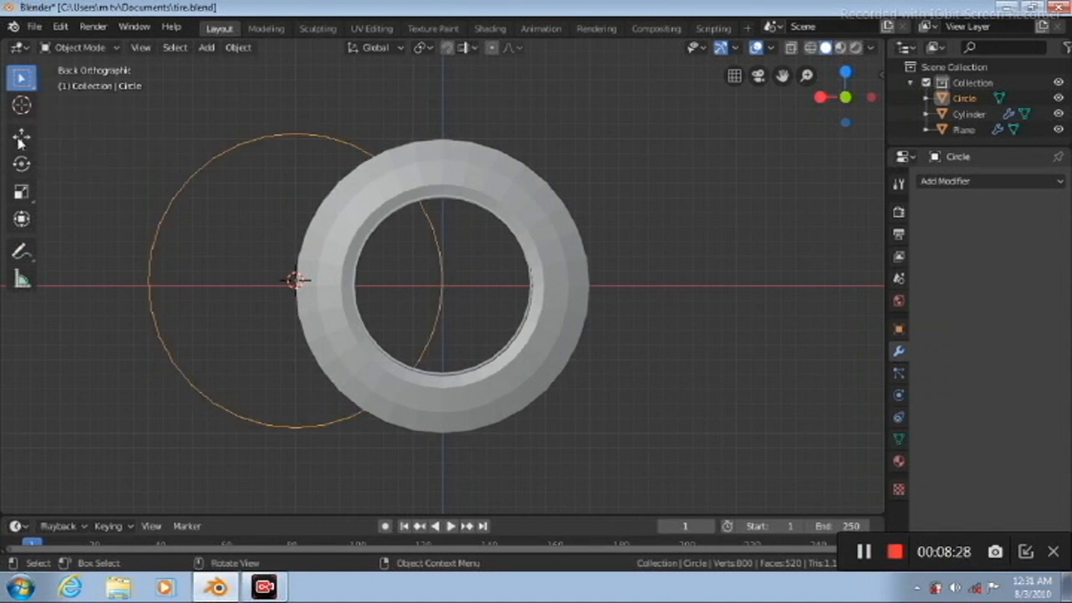
click(21, 137)
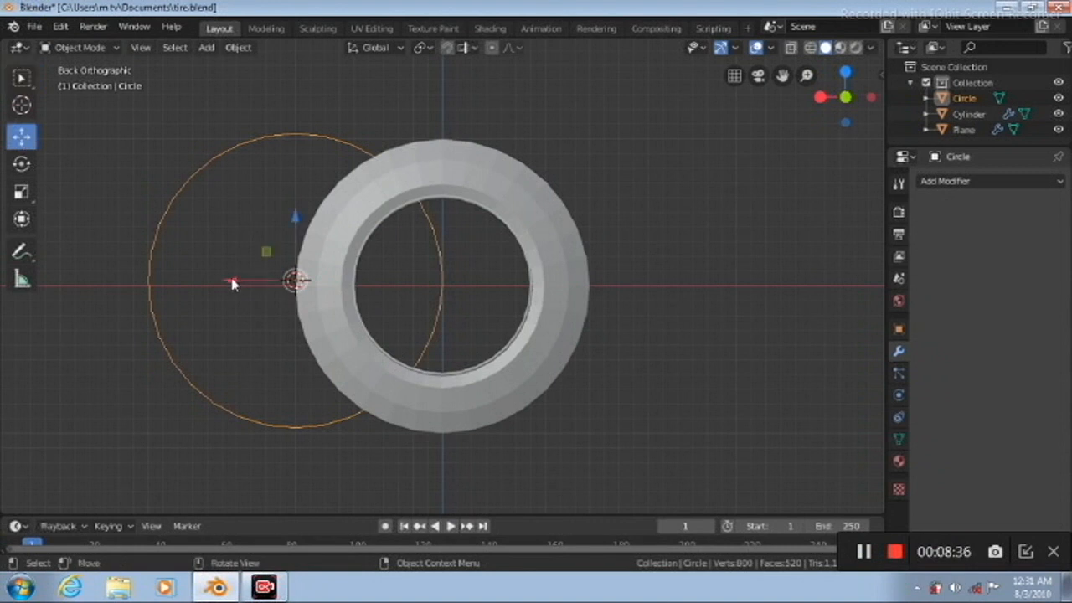
drag(295, 280, 376, 280)
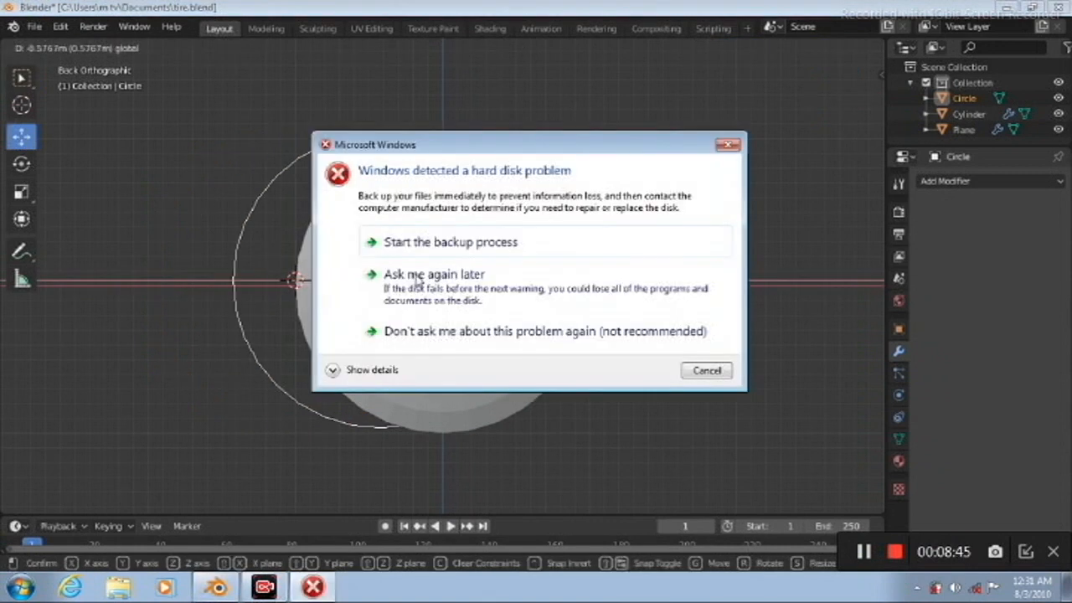
click(707, 371)
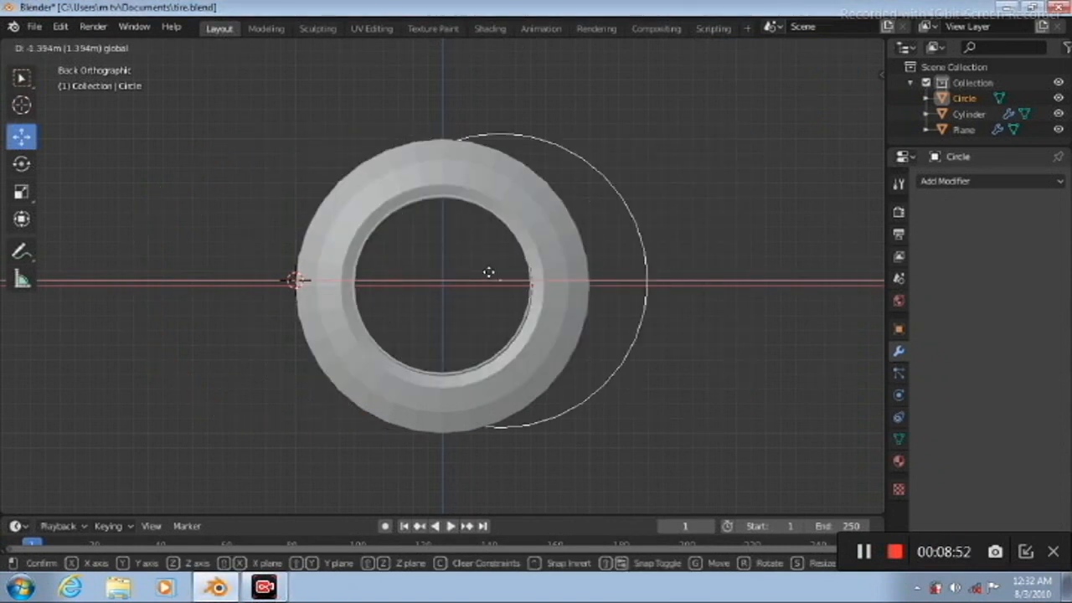
drag(470, 279, 442, 311)
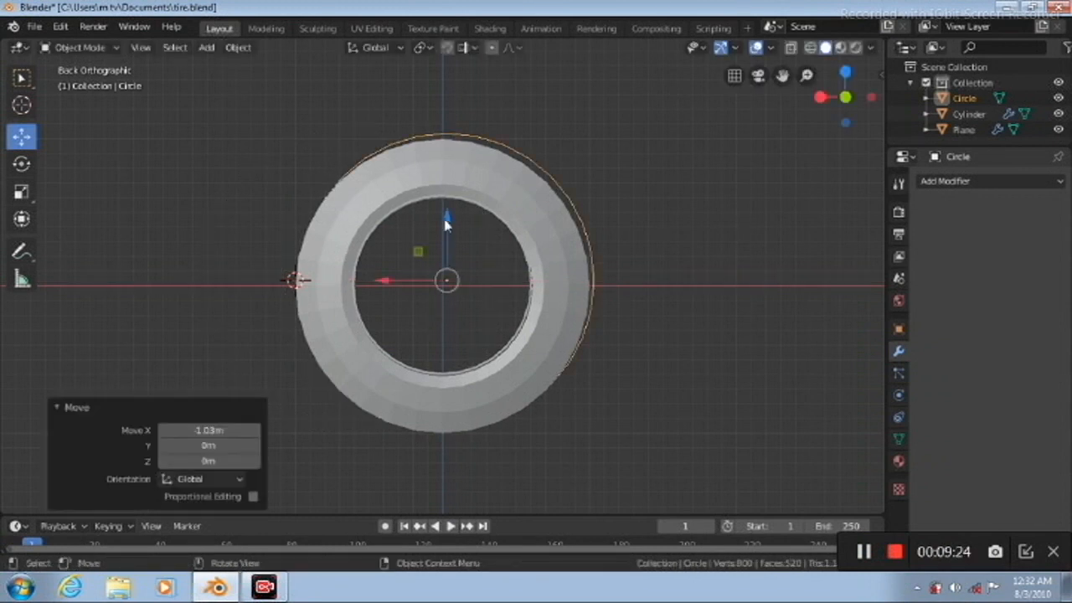
Fine-tune the circle's X and Z position so its outline lines up with the tire's outer edge
drag(445, 217, 445, 228)
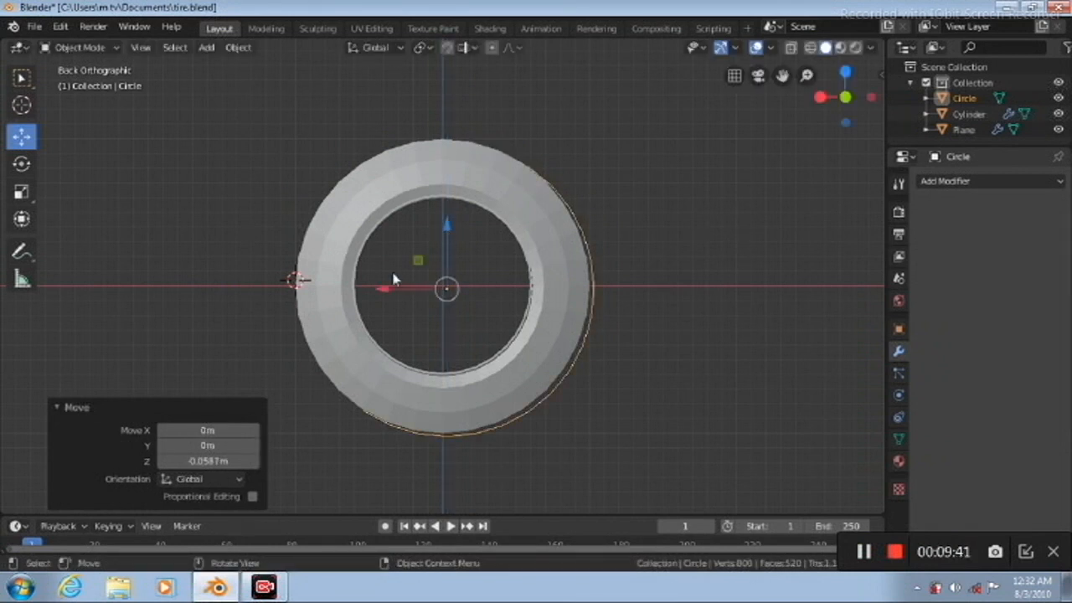
drag(378, 288, 377, 293)
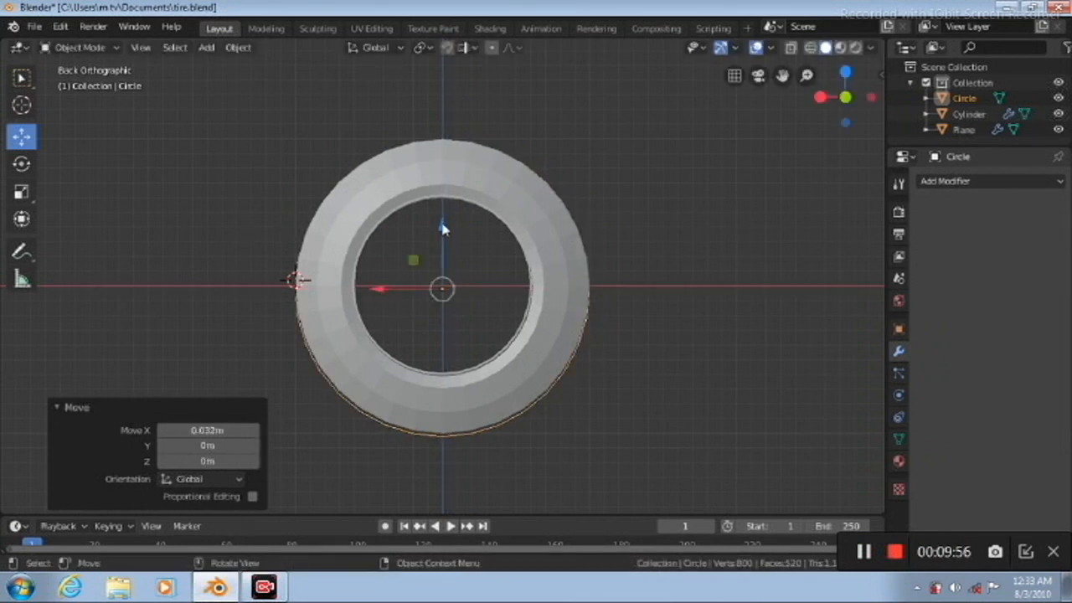
drag(441, 222, 441, 220)
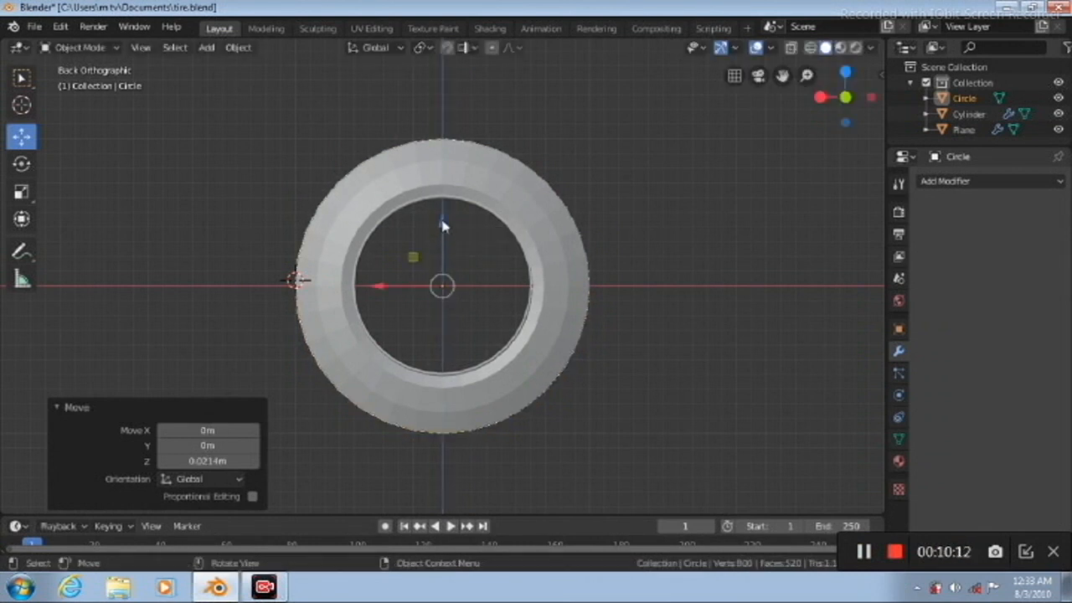
Hide the tire cylinder and switch the tread plane's array from relative offset to object offset
click(1058, 113)
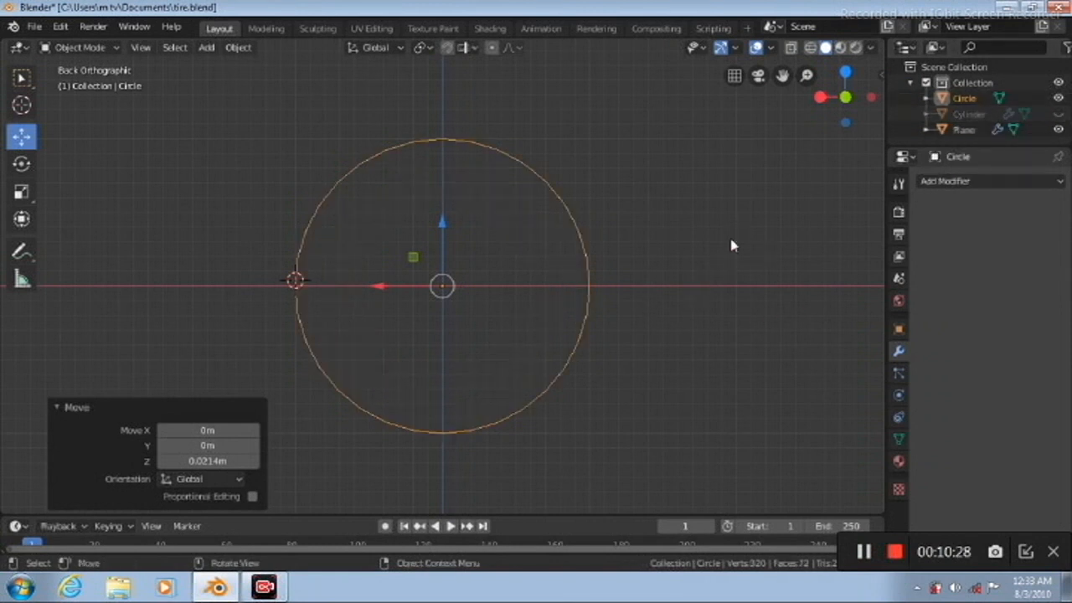
click(965, 130)
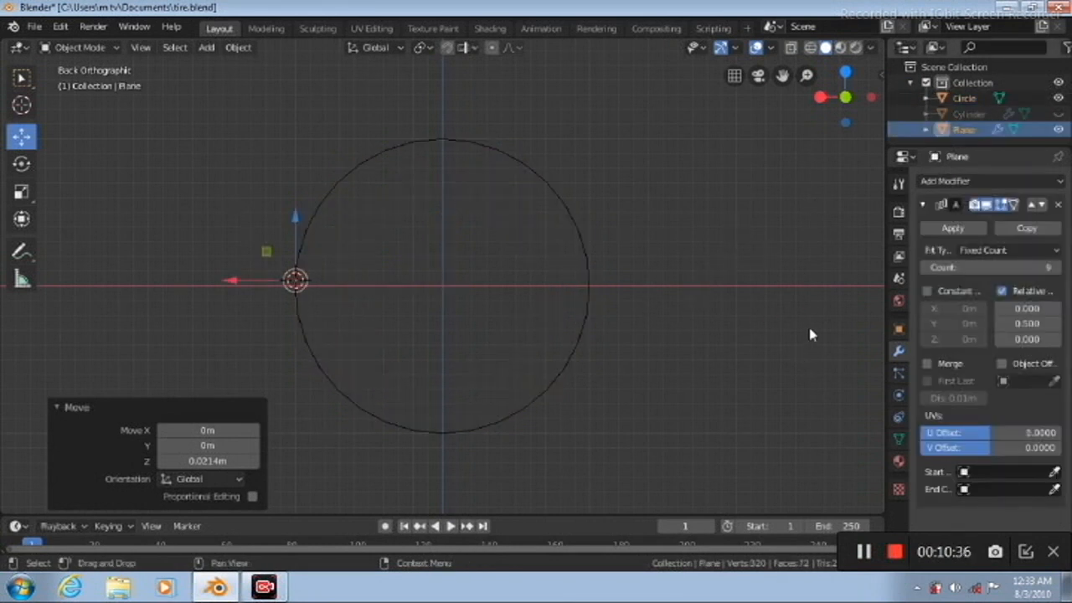
click(1001, 291)
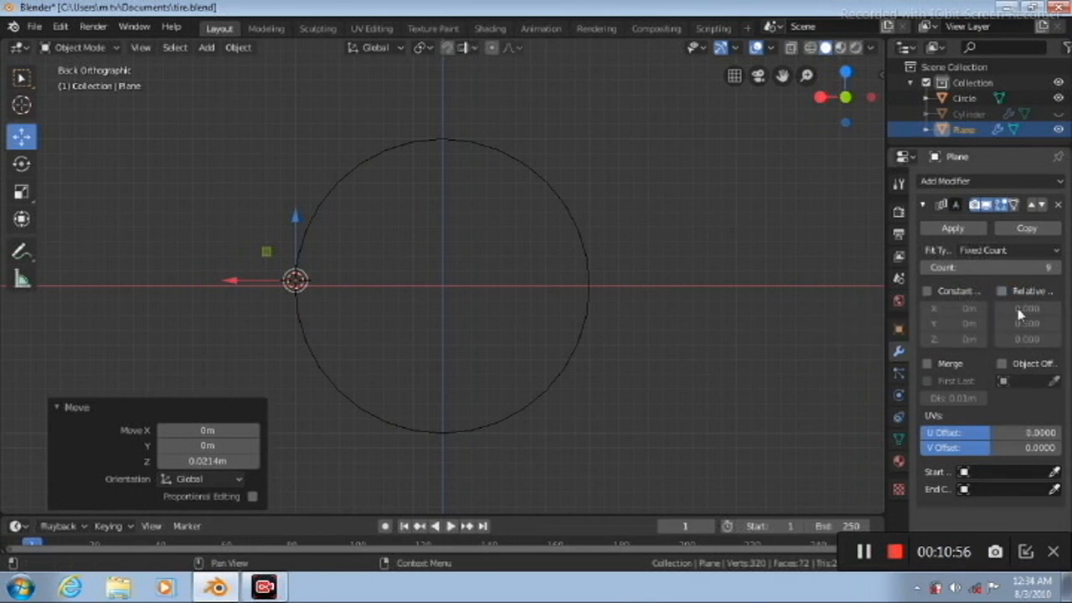
click(1002, 365)
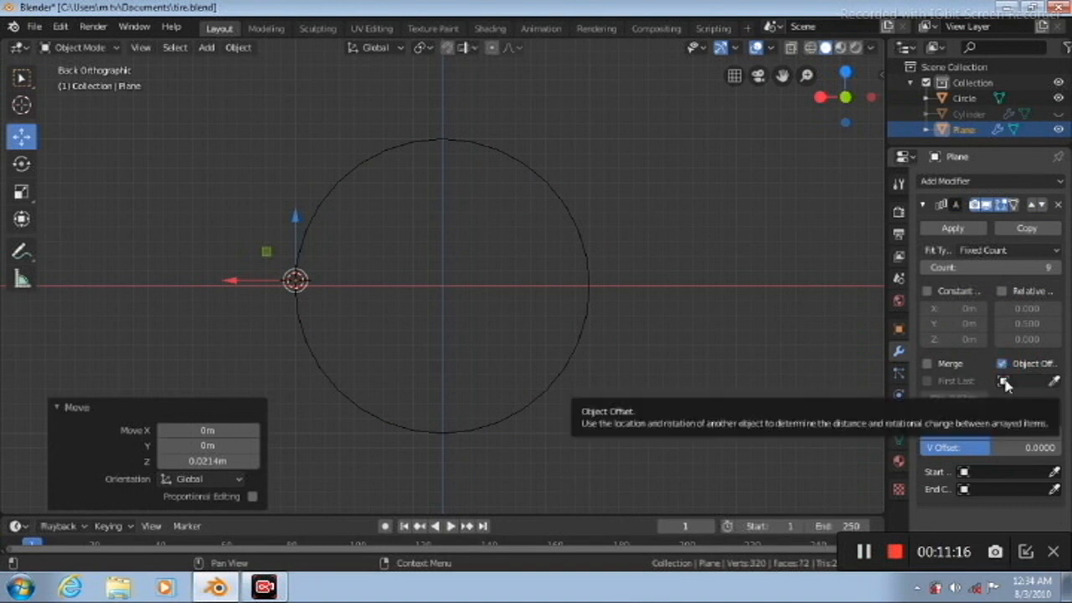
click(1003, 382)
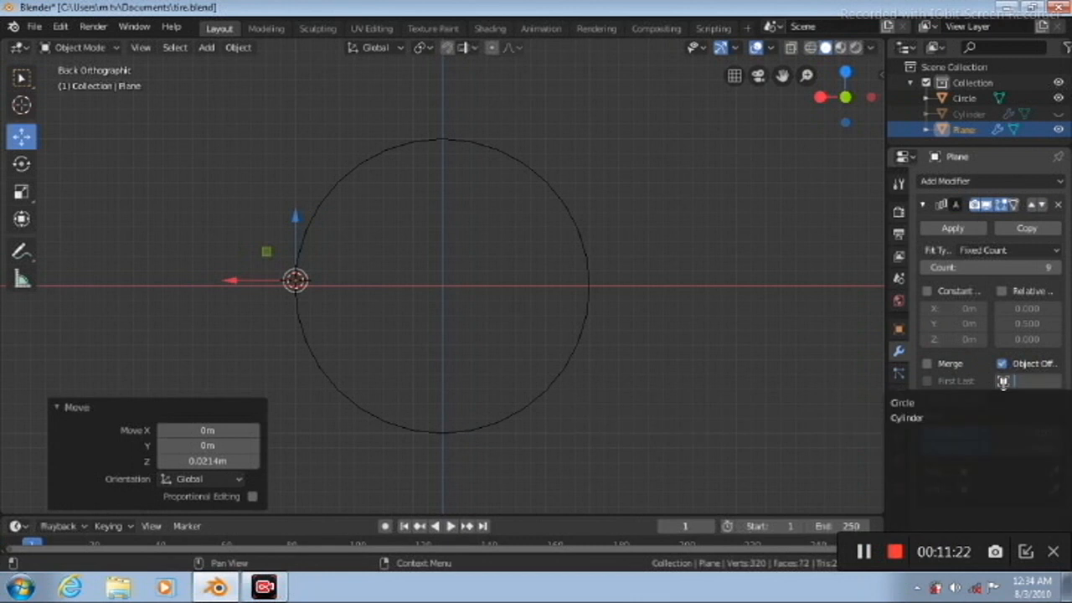
click(964, 402)
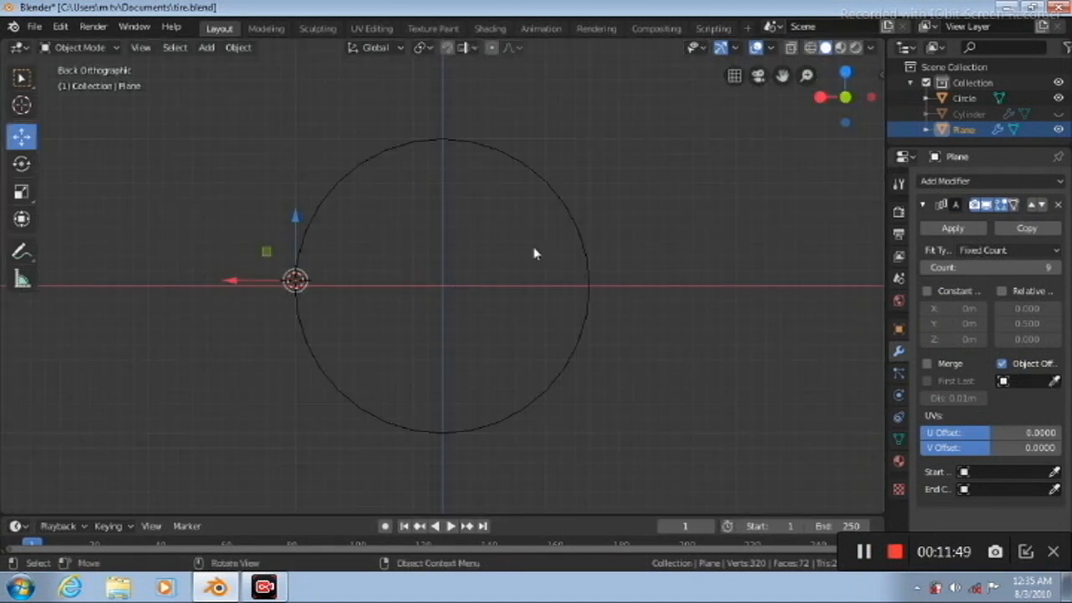
right_click(295, 280)
key(Tab)
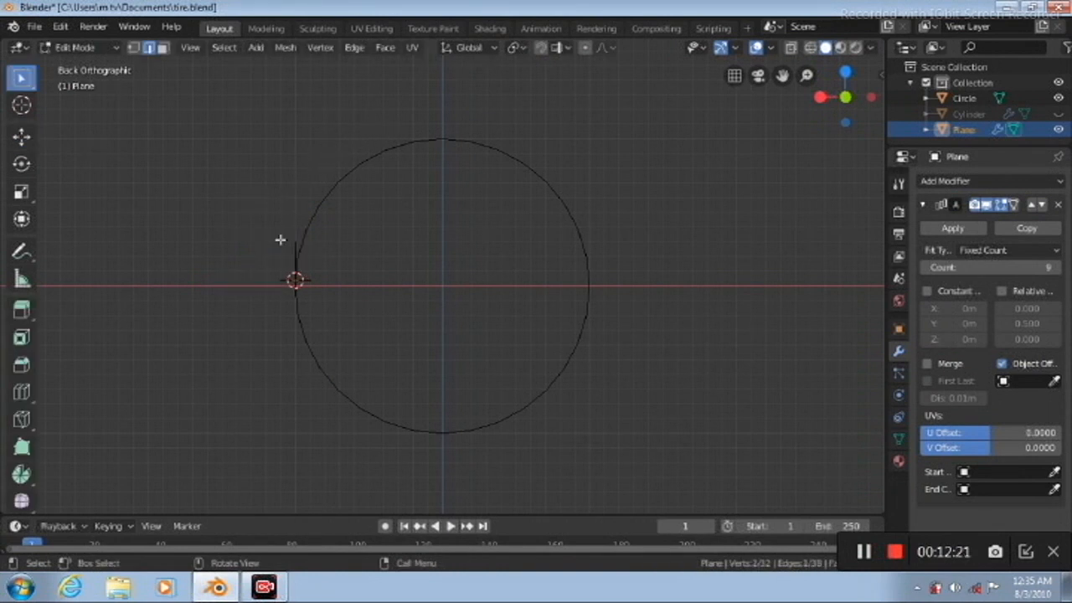
key(KP_3)
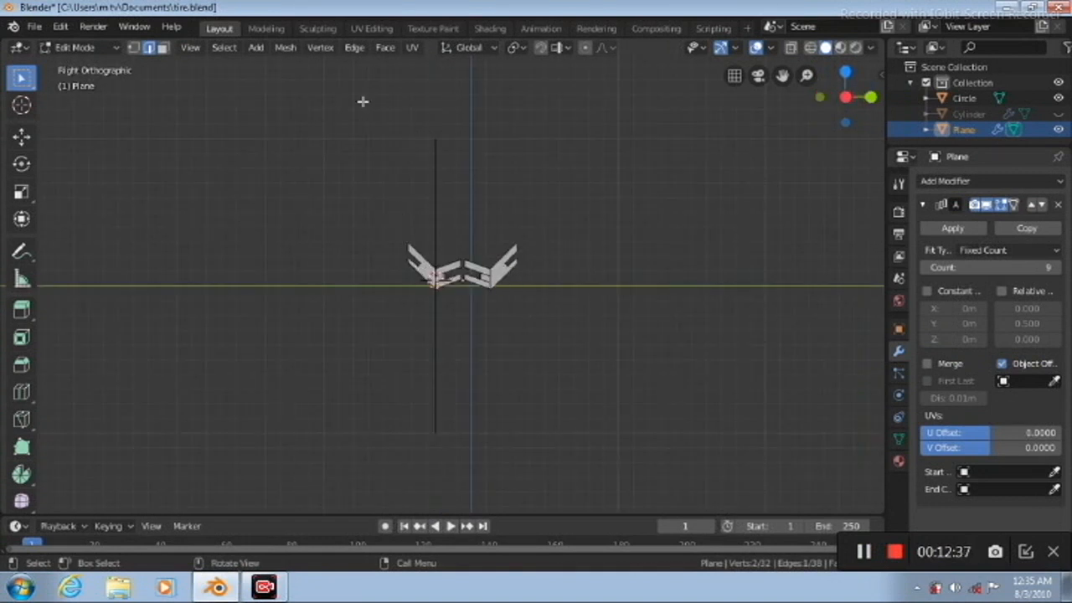
key(a)
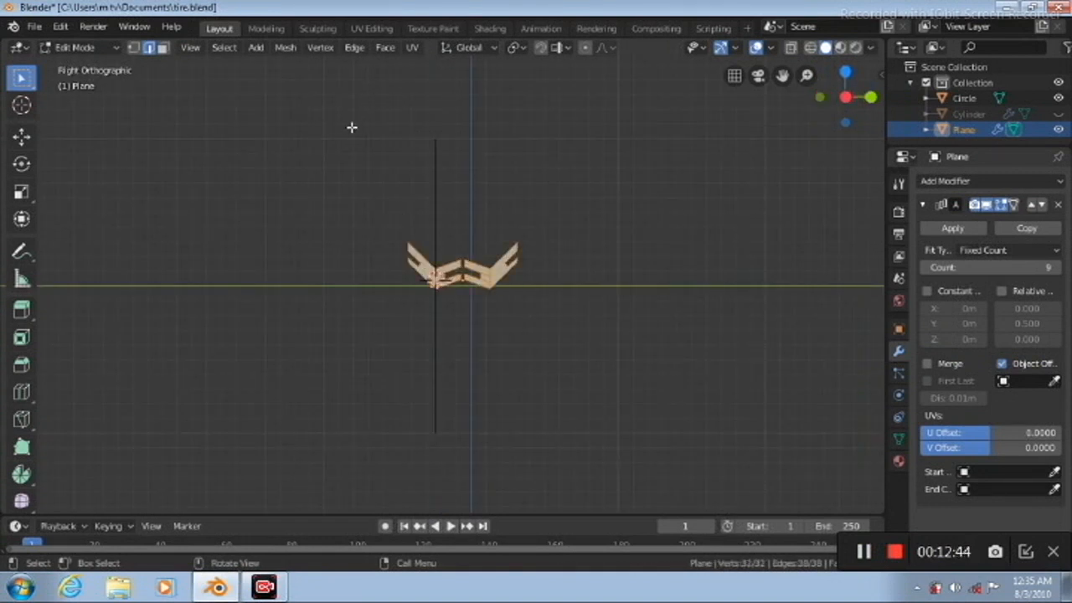
key(s)
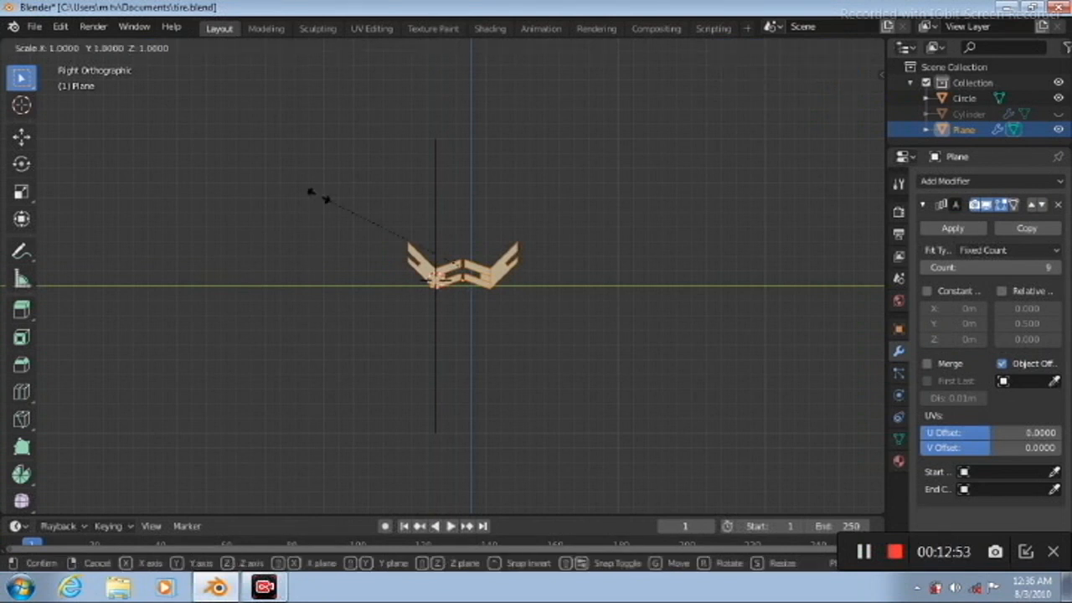
right_click(314, 192)
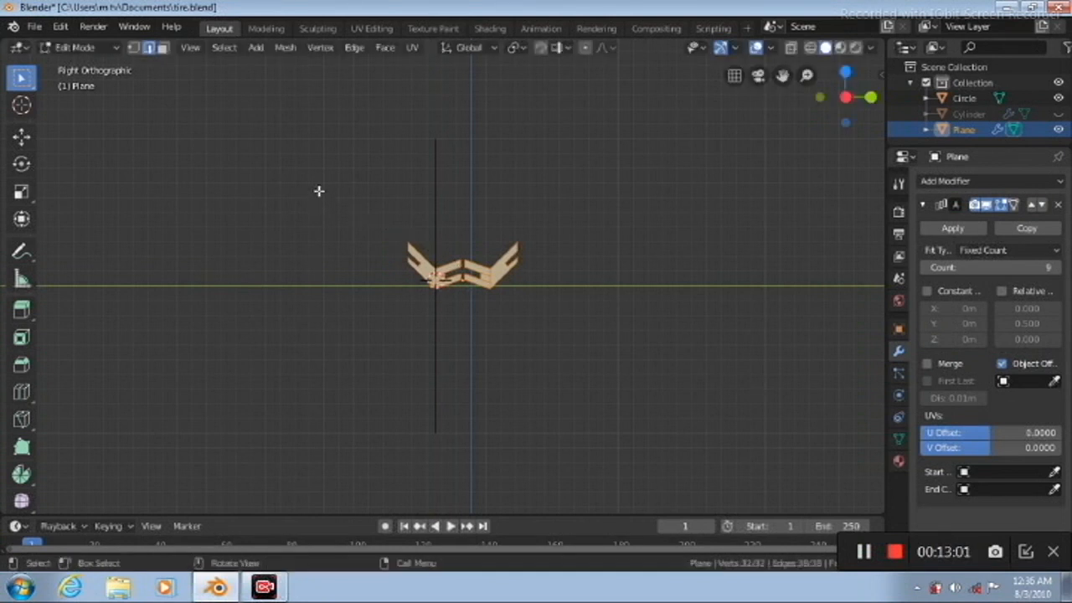
click(116, 48)
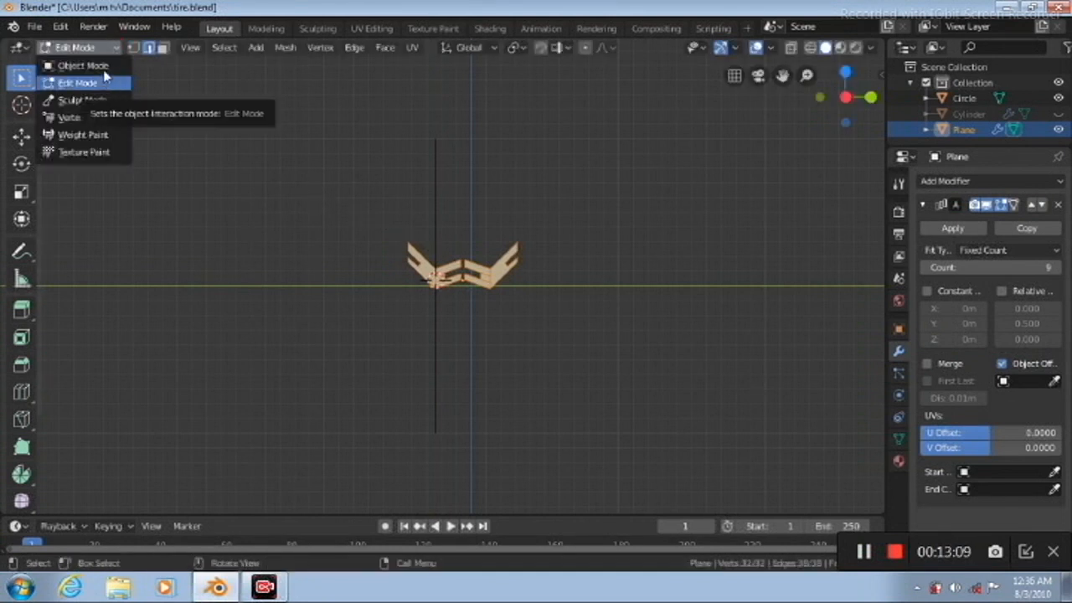
key(Tab)
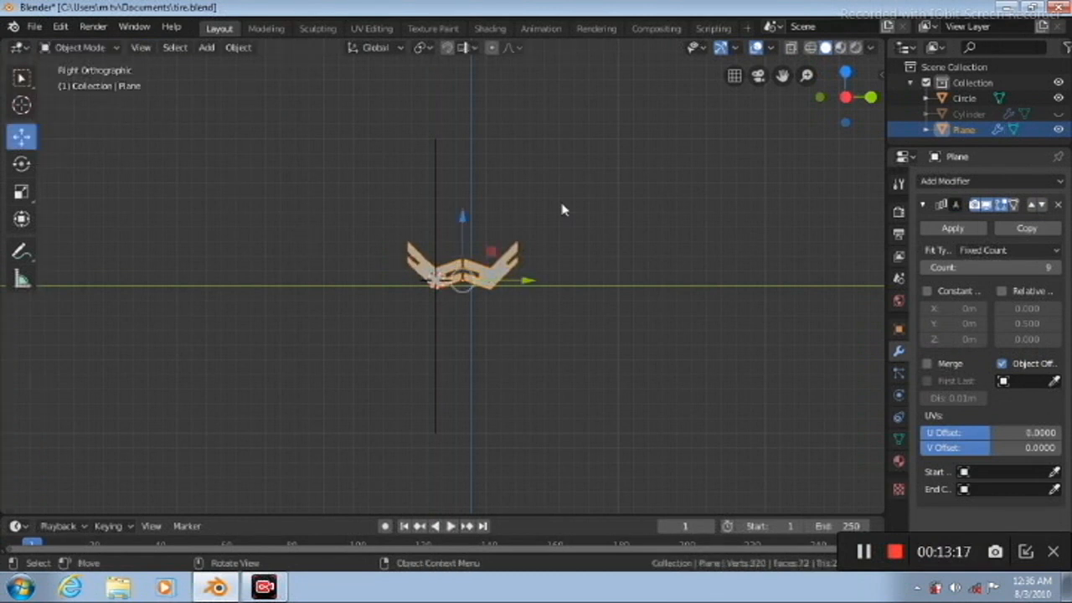
Apply the rotation and scale of the tread plane in Object Mode
key(ctrl+a)
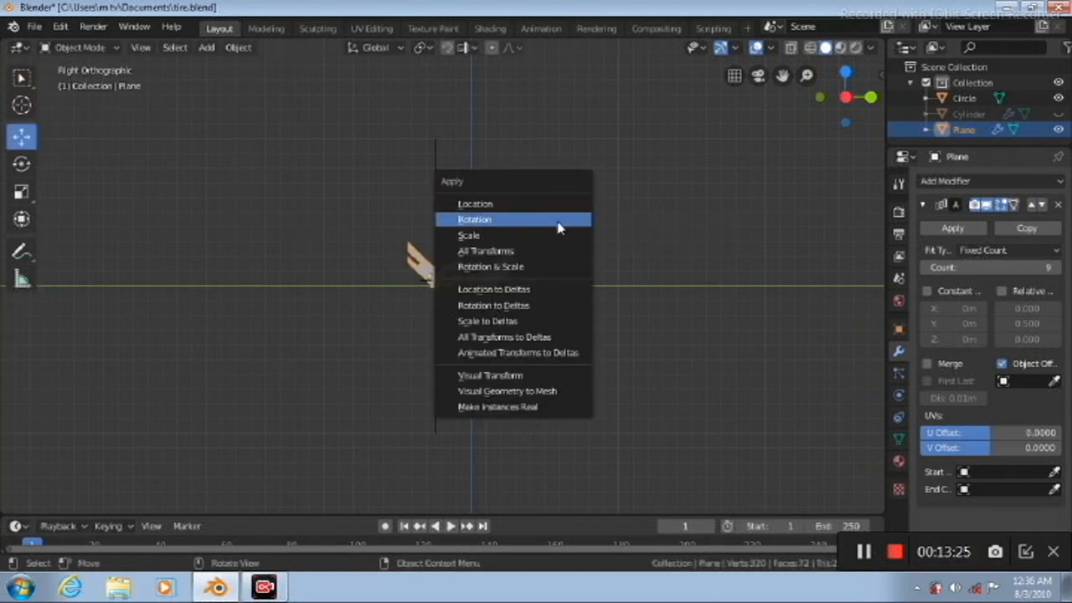
click(559, 221)
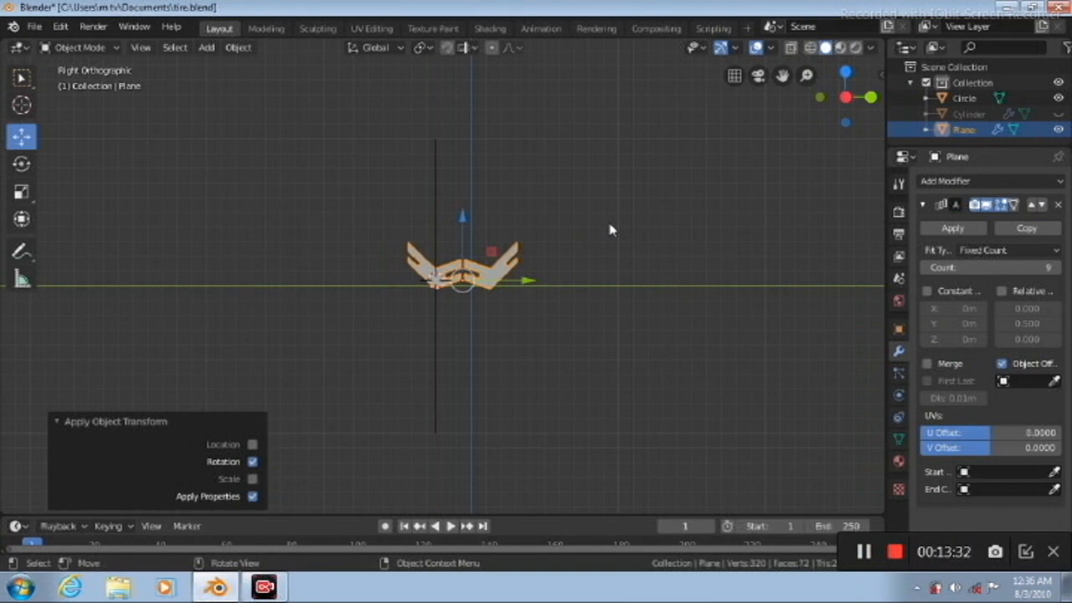
key(ctrl+a)
click(606, 245)
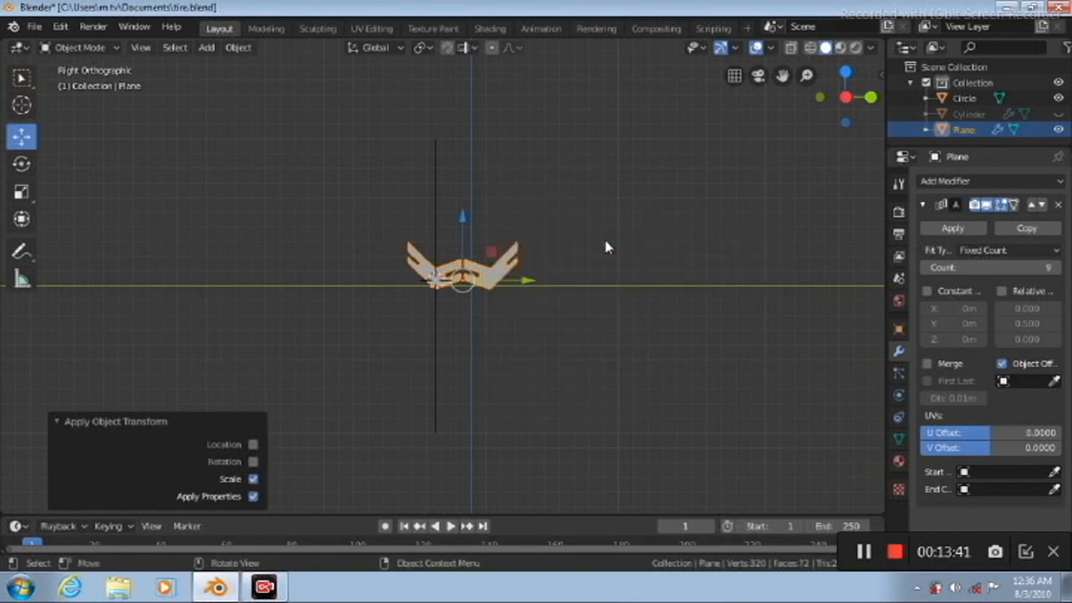
key(alt+a)
key(ctrl+a)
click(597, 219)
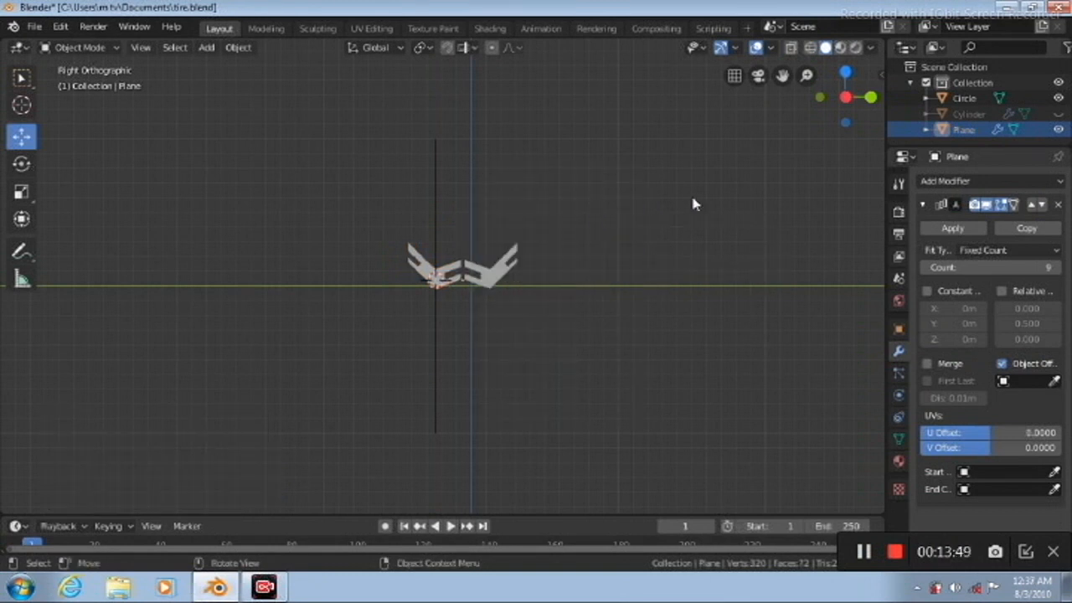
Set Circle as the offset object of the tread array and enable its constant offset
click(1026, 381)
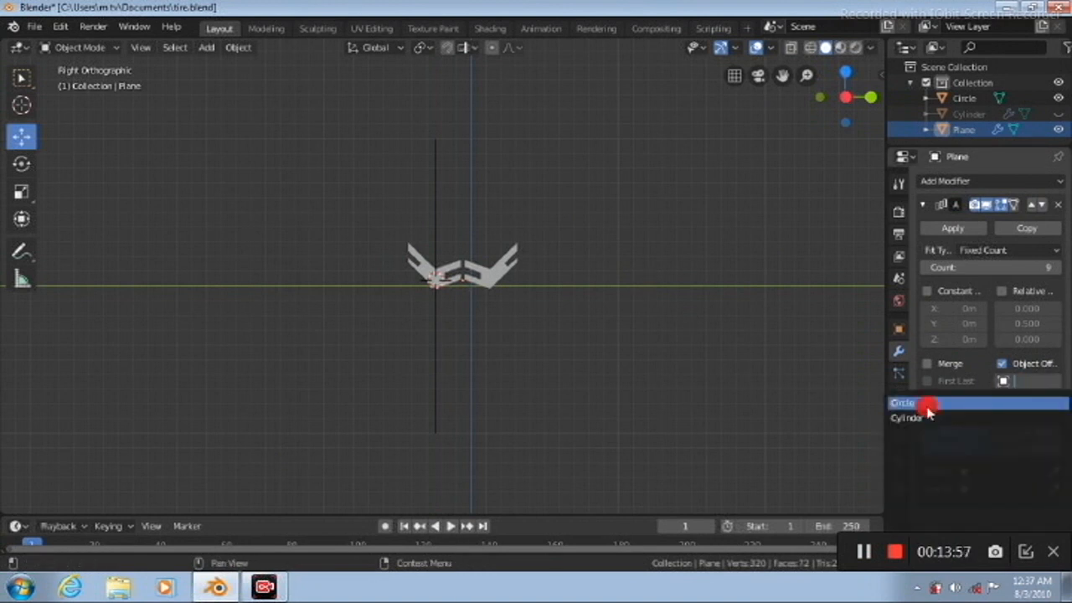
click(934, 402)
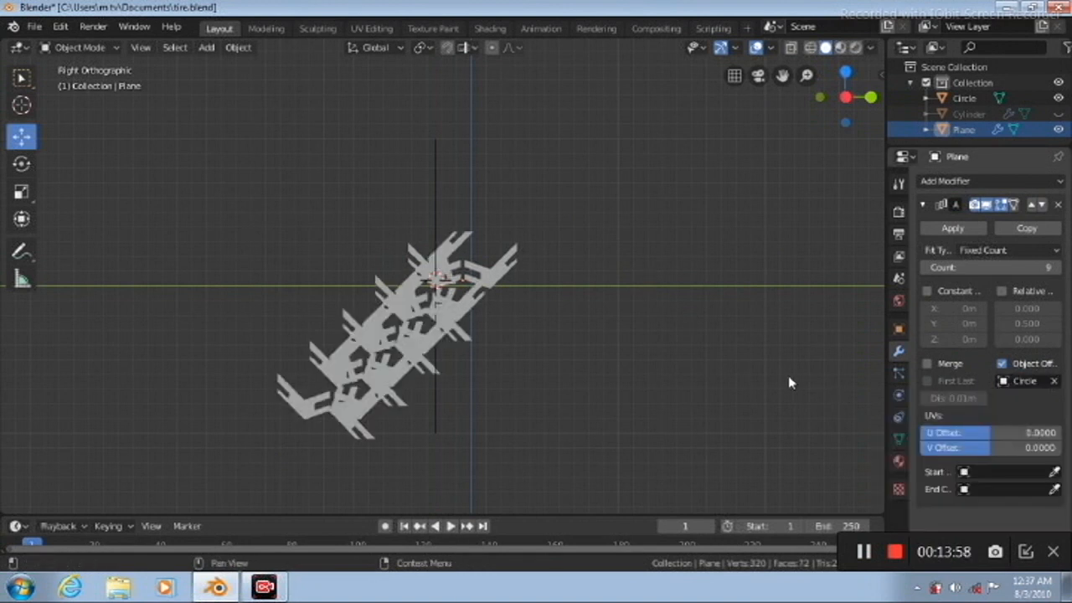
click(926, 290)
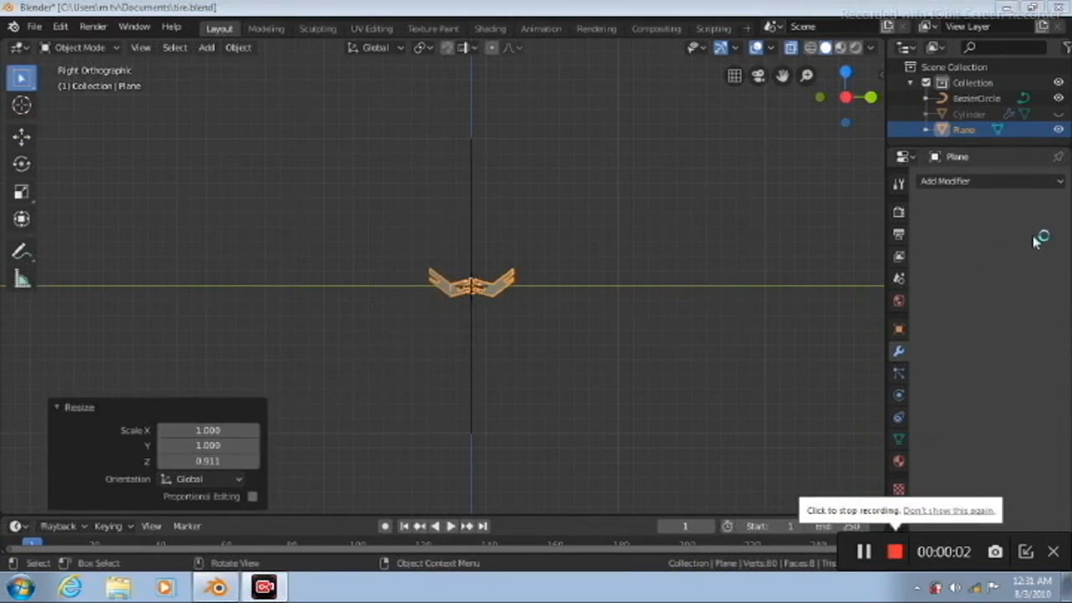
Add a Curve modifier to the tread plane with BezierCircle as its object and -Y as the deformation axis
click(1058, 181)
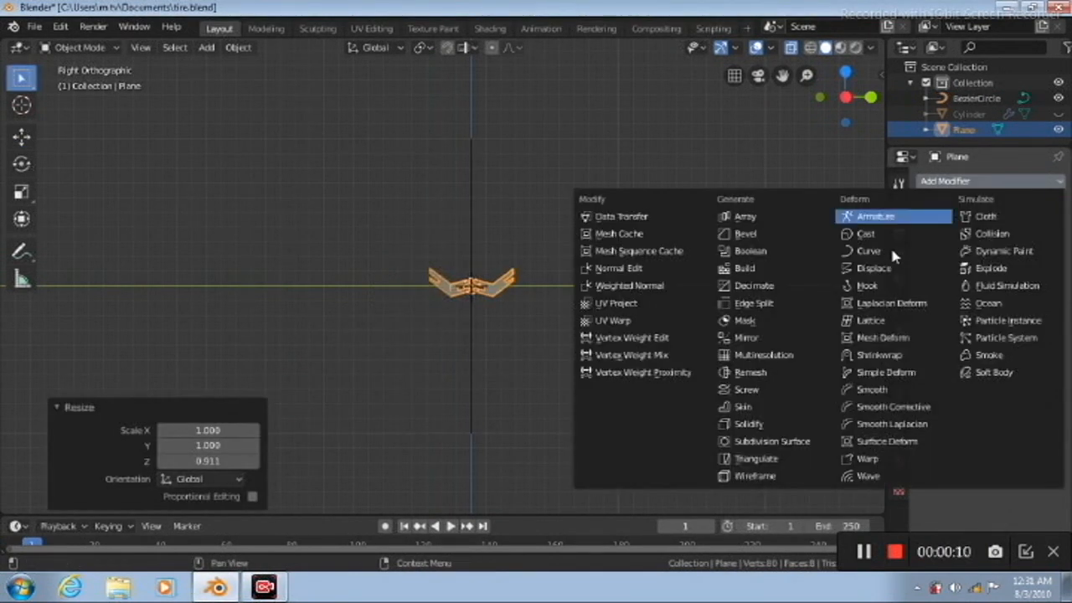
click(890, 252)
click(984, 268)
click(469, 185)
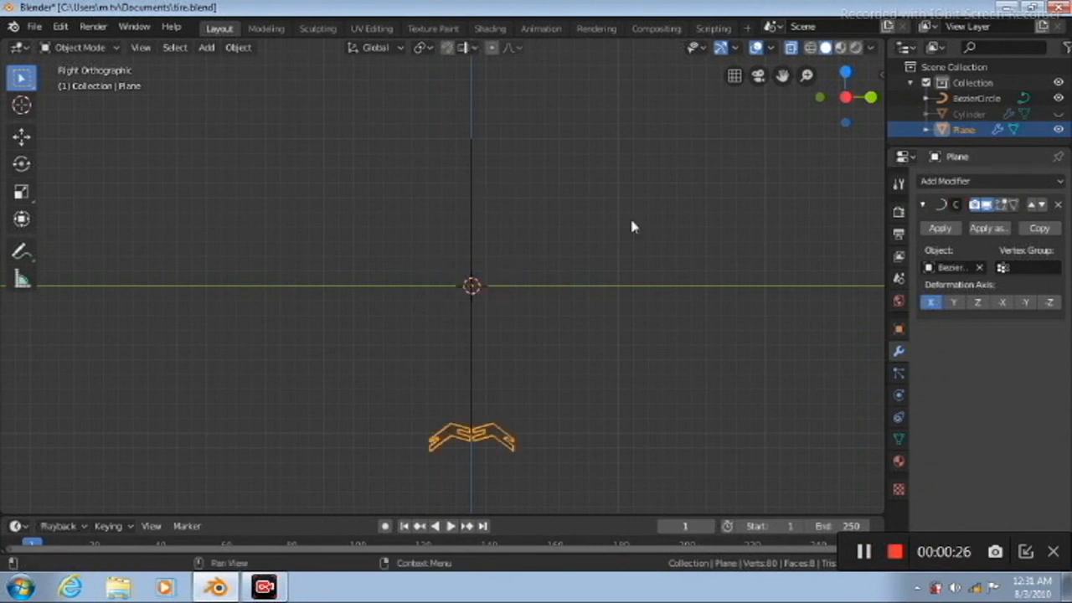
click(1025, 303)
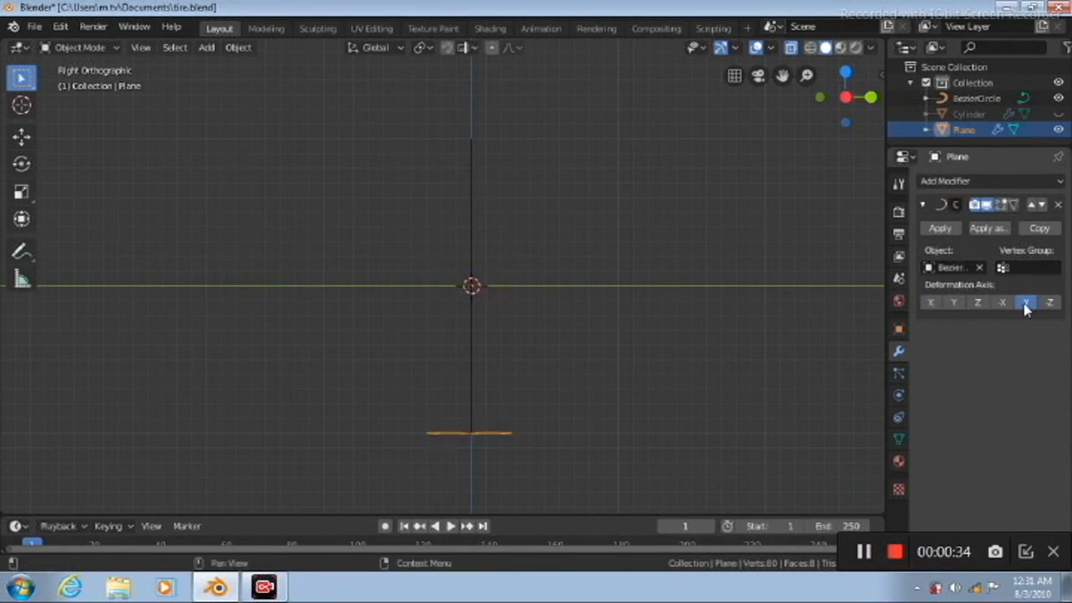
Add an Array modifier to the tread plane after its Curve modifier
click(1059, 183)
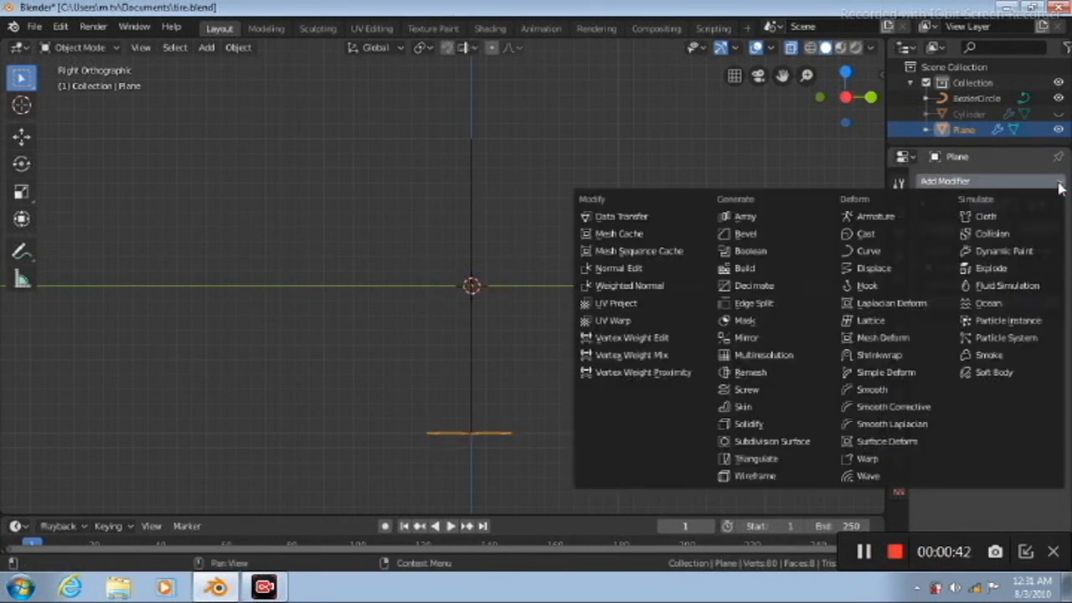
click(745, 216)
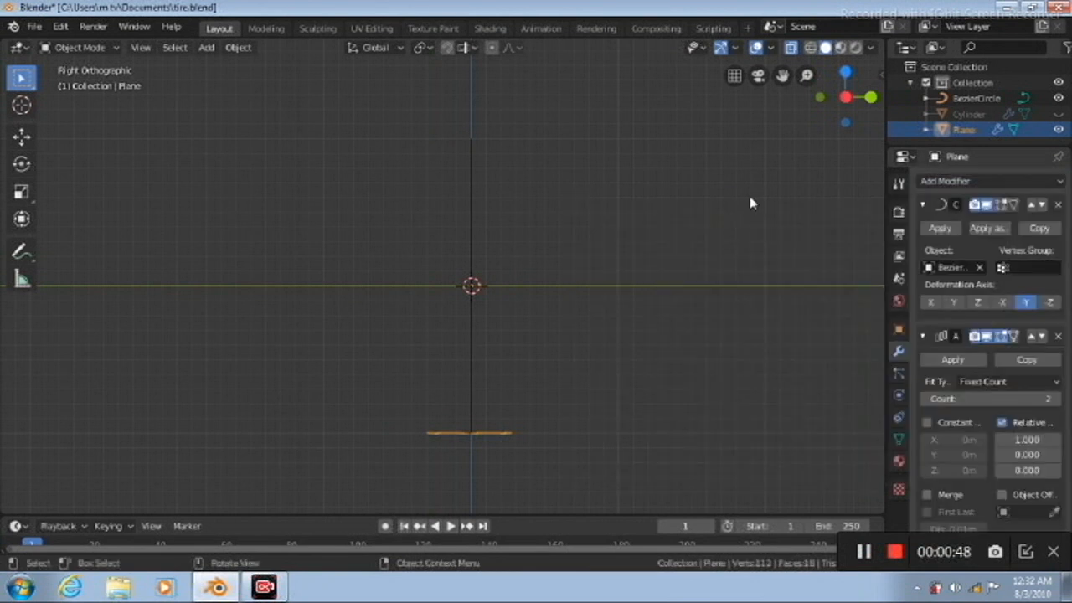
Set the tread array's relative offset to 0 on X and 1 on Z
click(923, 205)
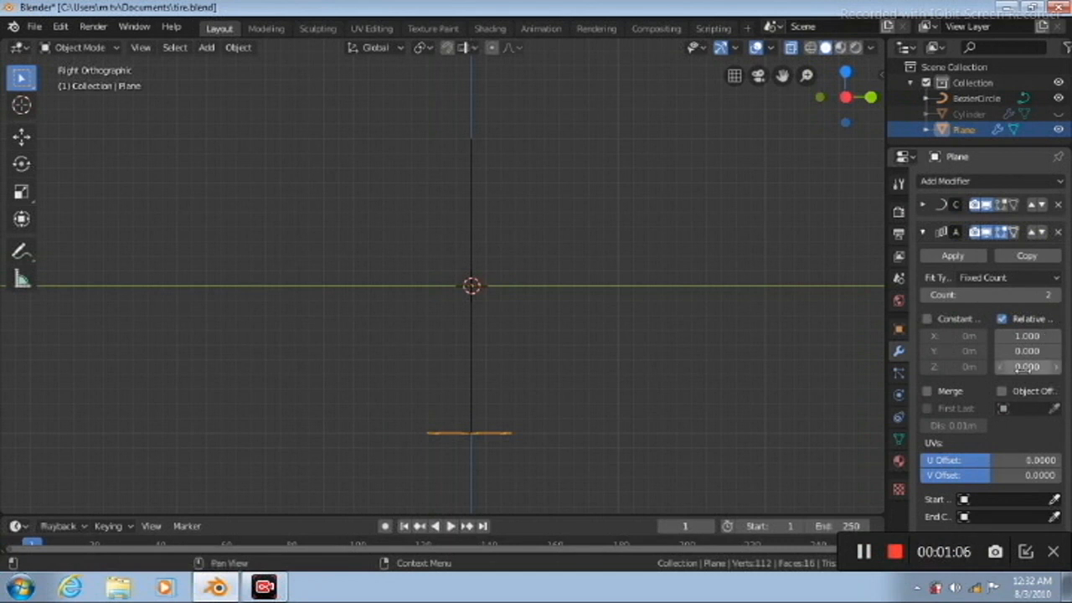
click(1026, 336)
text(0)
click(1022, 369)
click(1020, 366)
text(1)
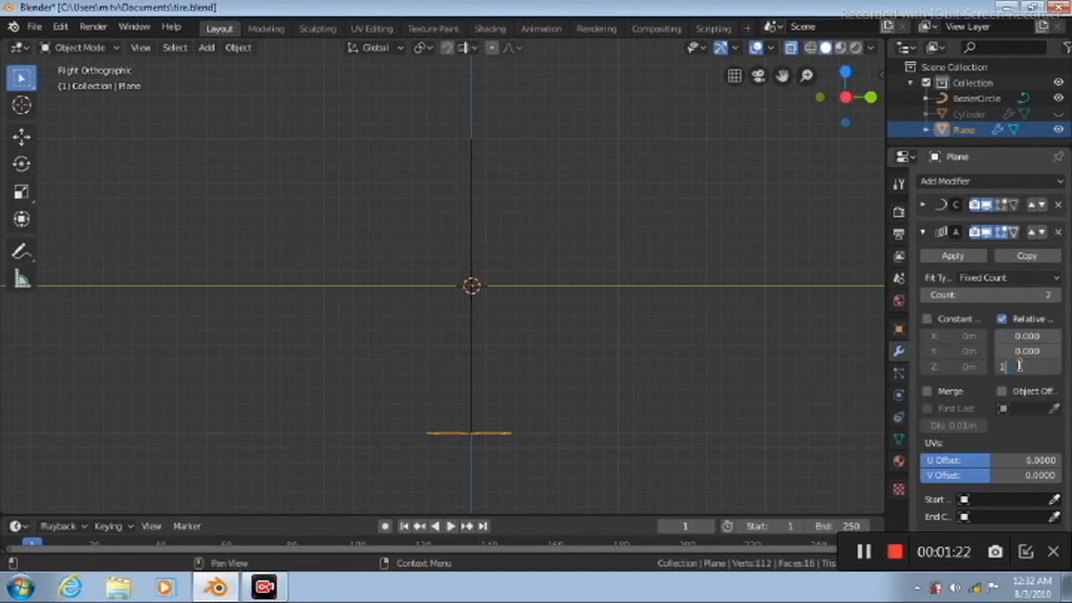
key(Return)
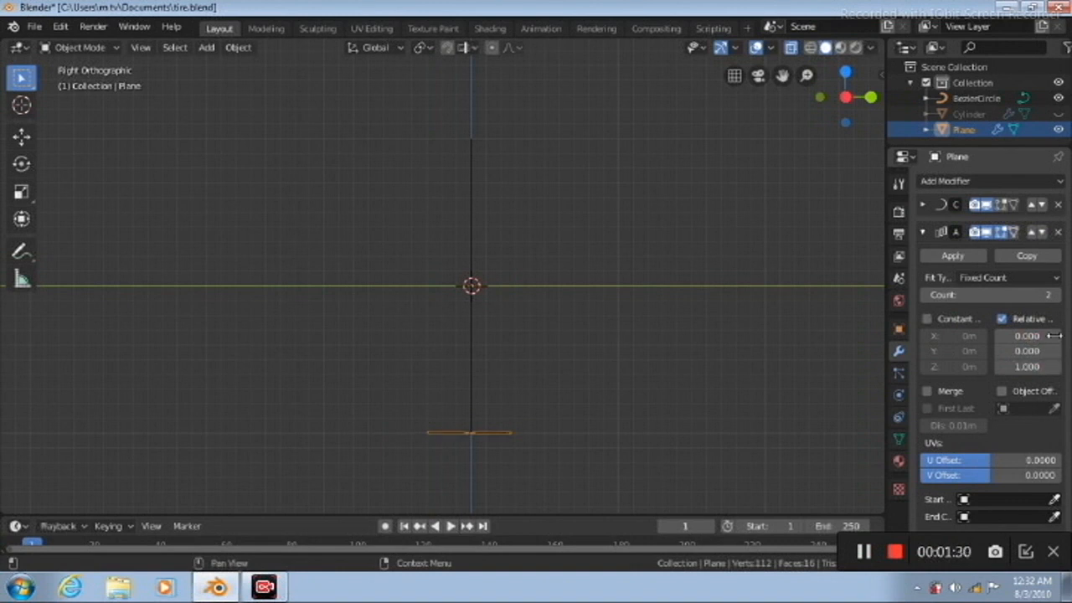
Raise the tread array's count to 5 and move the Curve modifier below the Array modifier in the stack
click(1055, 297)
click(1055, 297)
click(1055, 296)
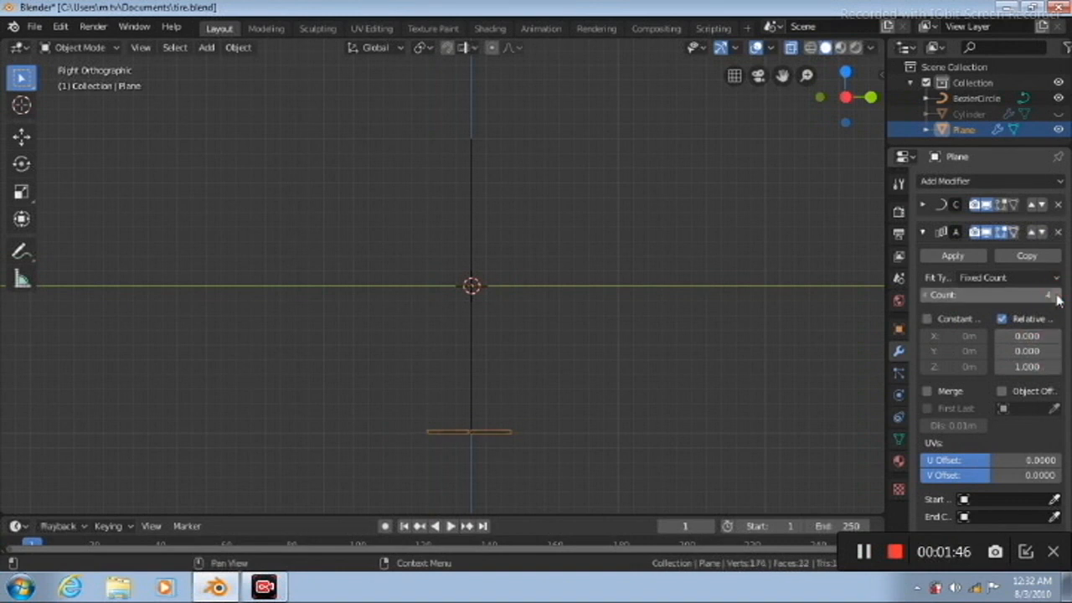
click(1041, 205)
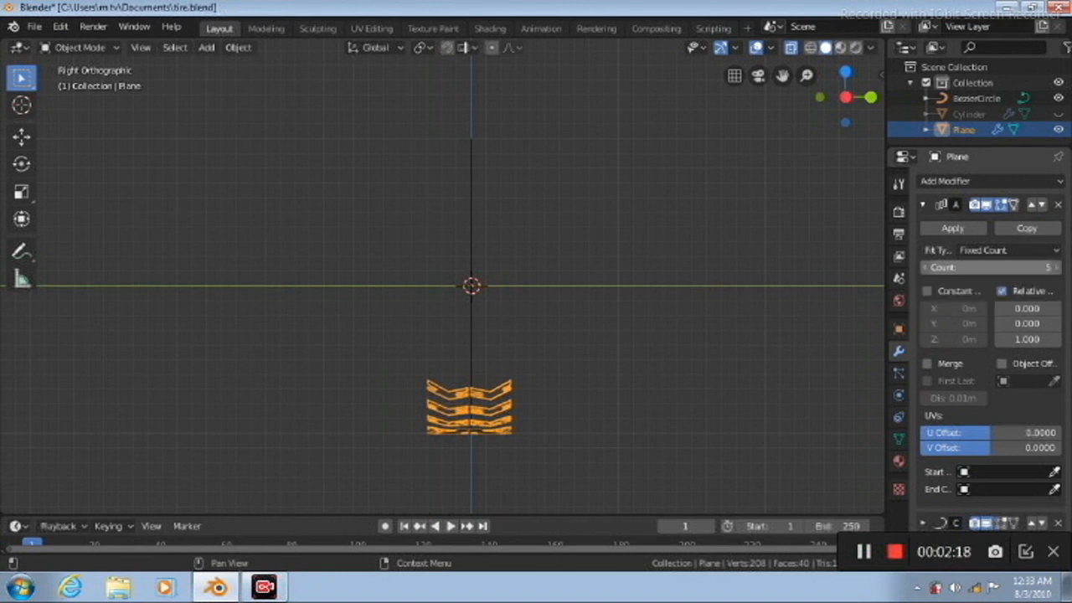
Increase the tread array's count to 17 so the copies run halfway around the circle
click(1057, 268)
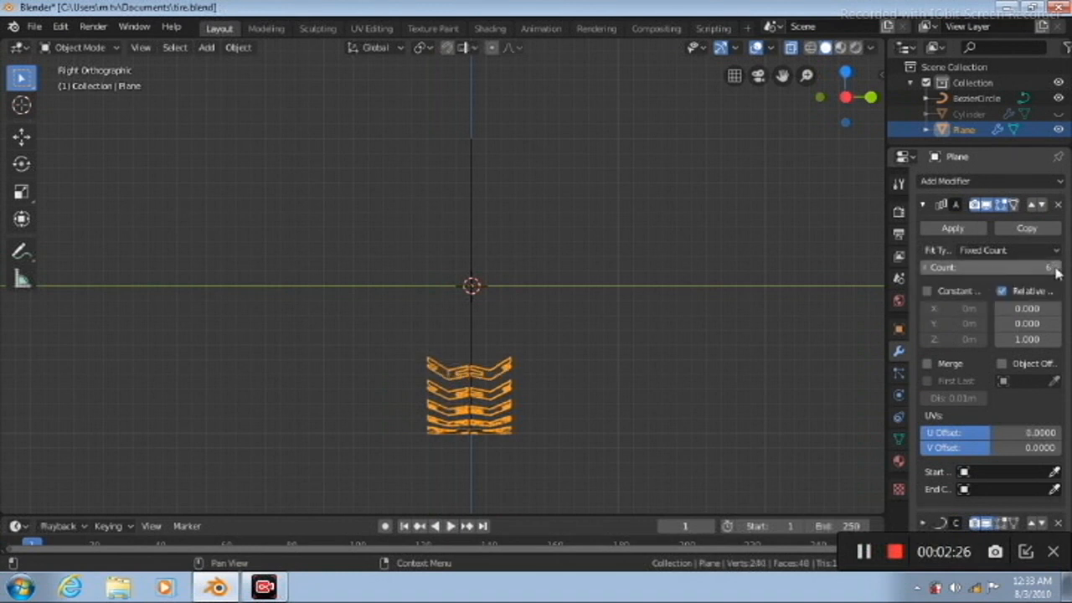
click(1057, 268)
click(1056, 267)
click(1057, 267)
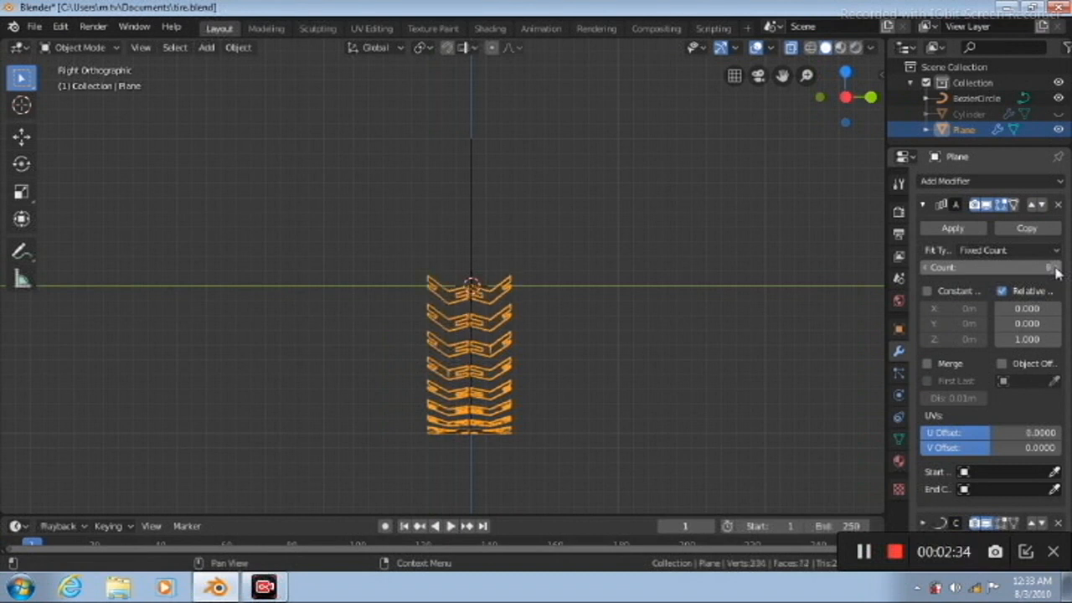
click(1056, 268)
click(1056, 268)
click(1057, 268)
click(1057, 268)
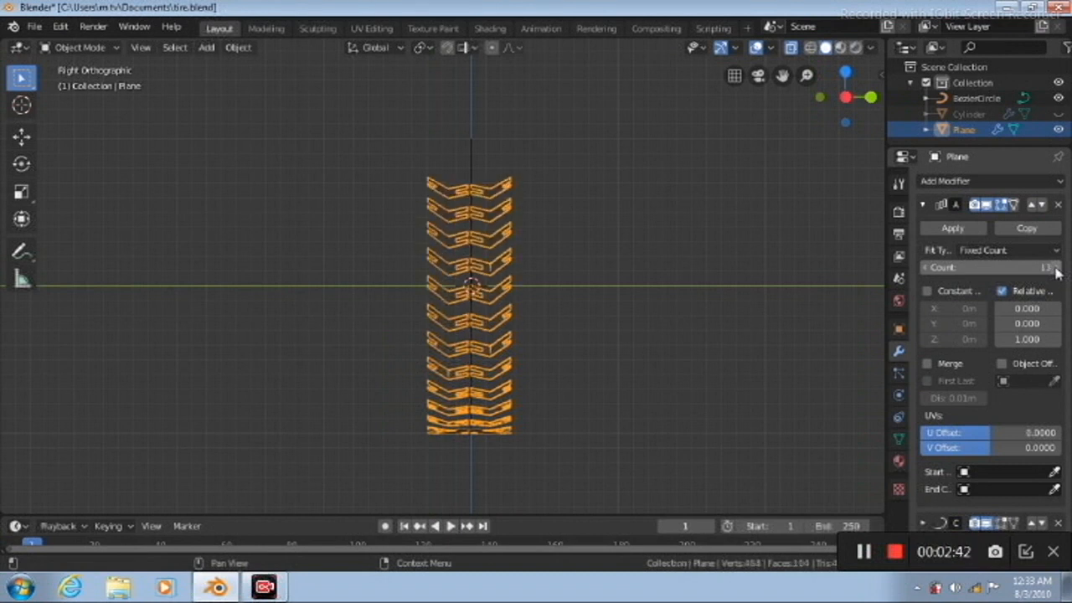
click(1056, 267)
click(1057, 268)
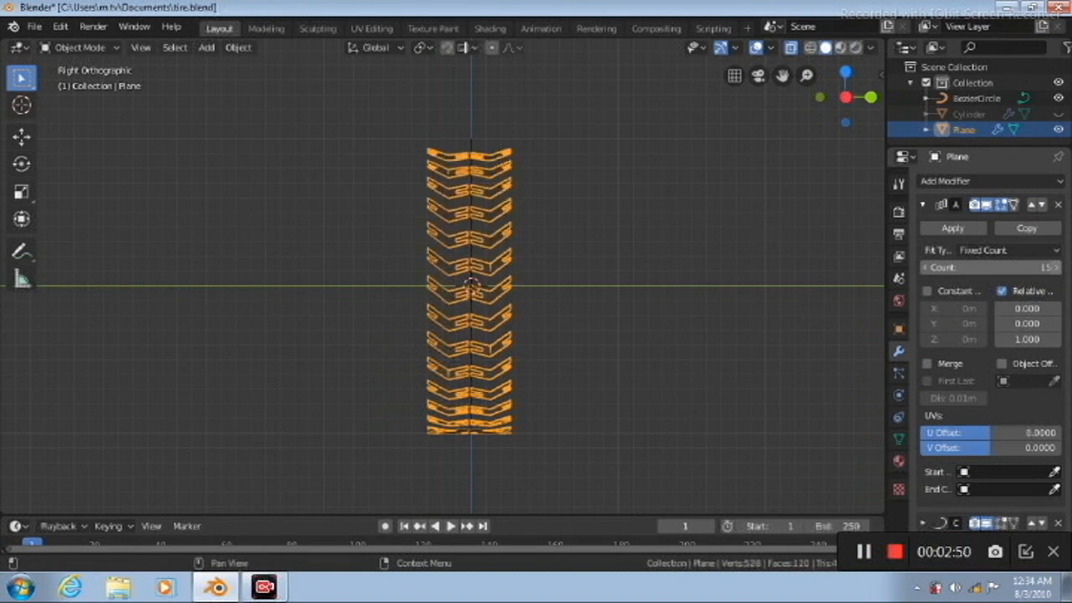
click(1057, 268)
click(1057, 268)
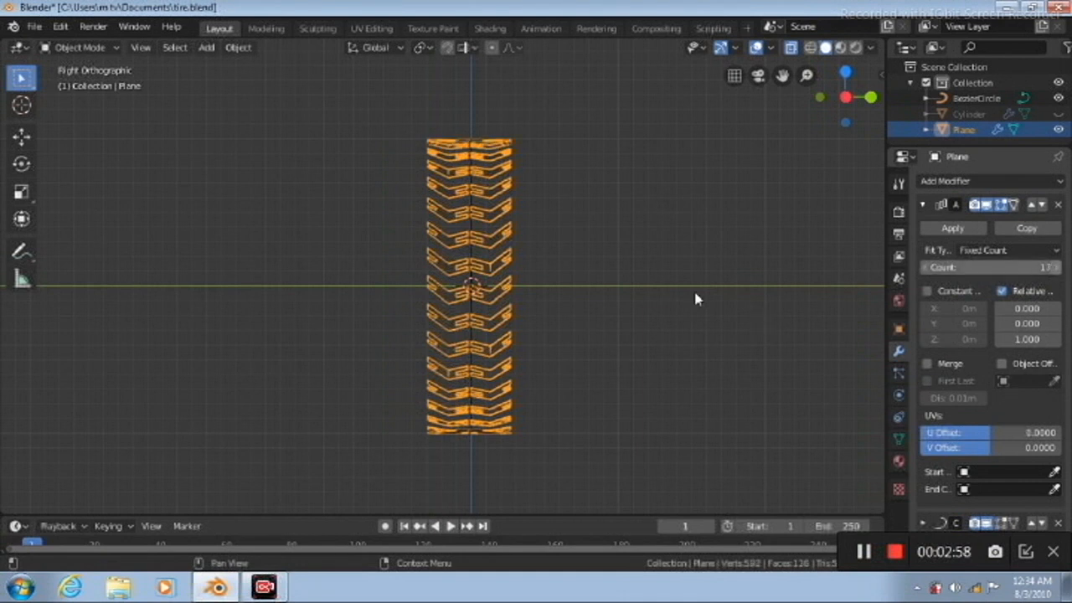
Increase the tread array's count to 30 to extend the copies around the far side of the circle
key(KP_4)
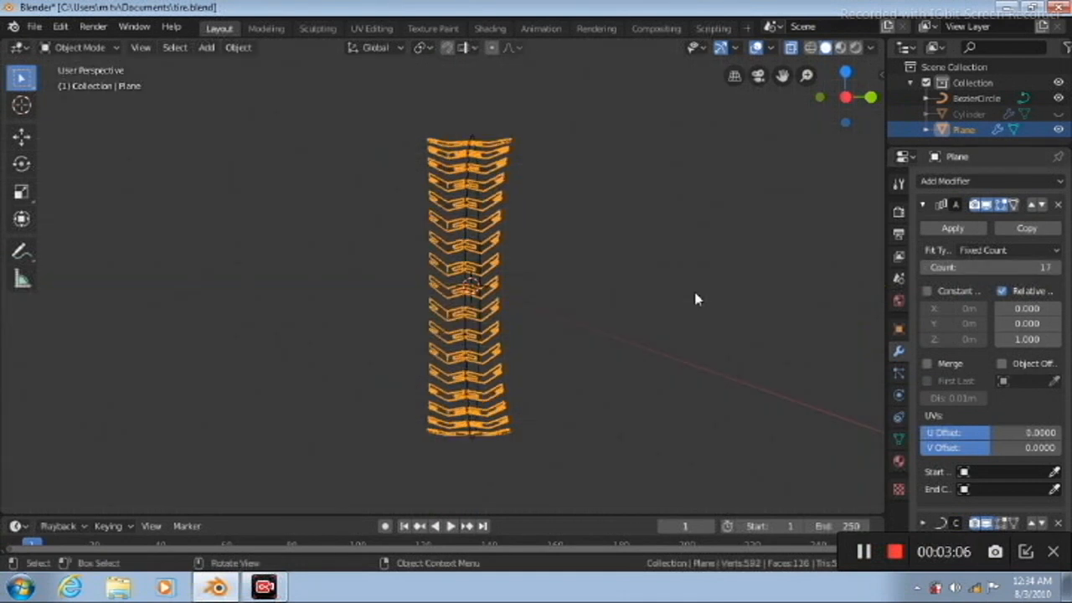
key(KP_4)
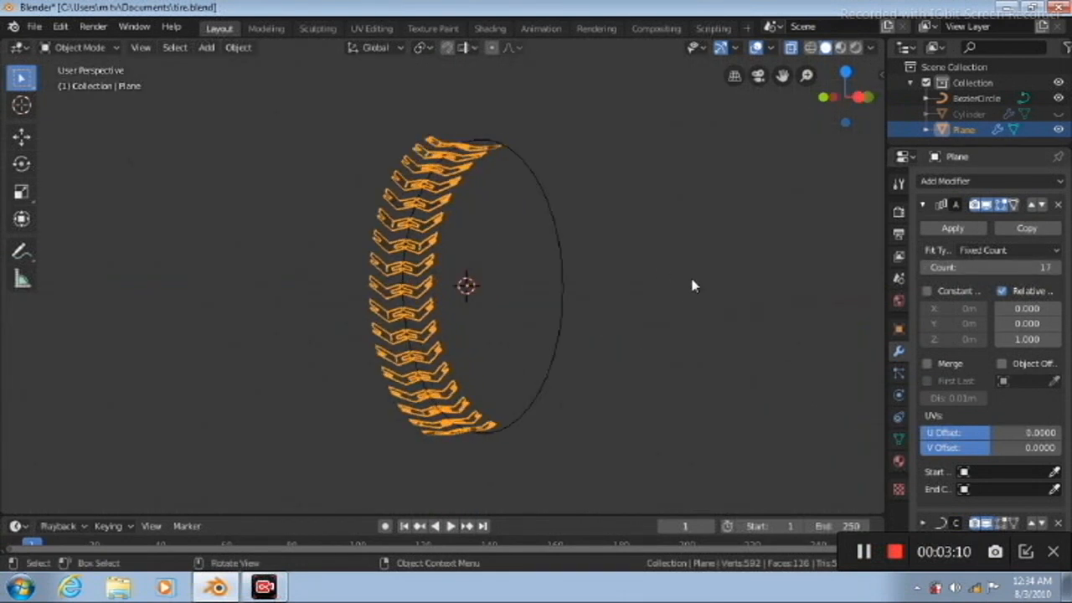
click(1056, 268)
click(1056, 268)
click(1056, 268)
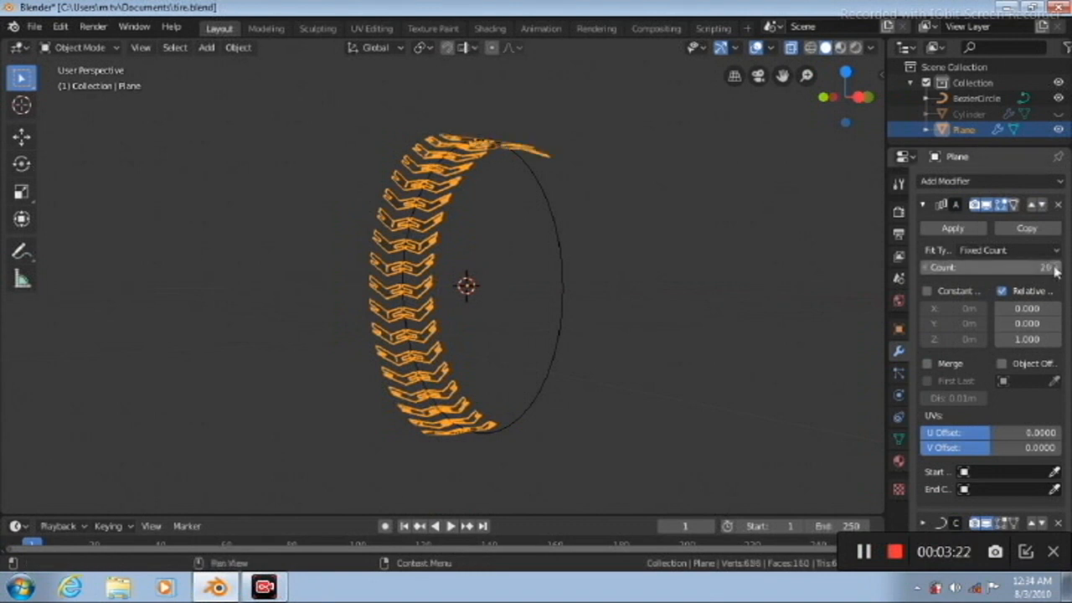
click(1056, 268)
click(1056, 268)
click(1056, 268)
click(1056, 268)
click(1056, 268)
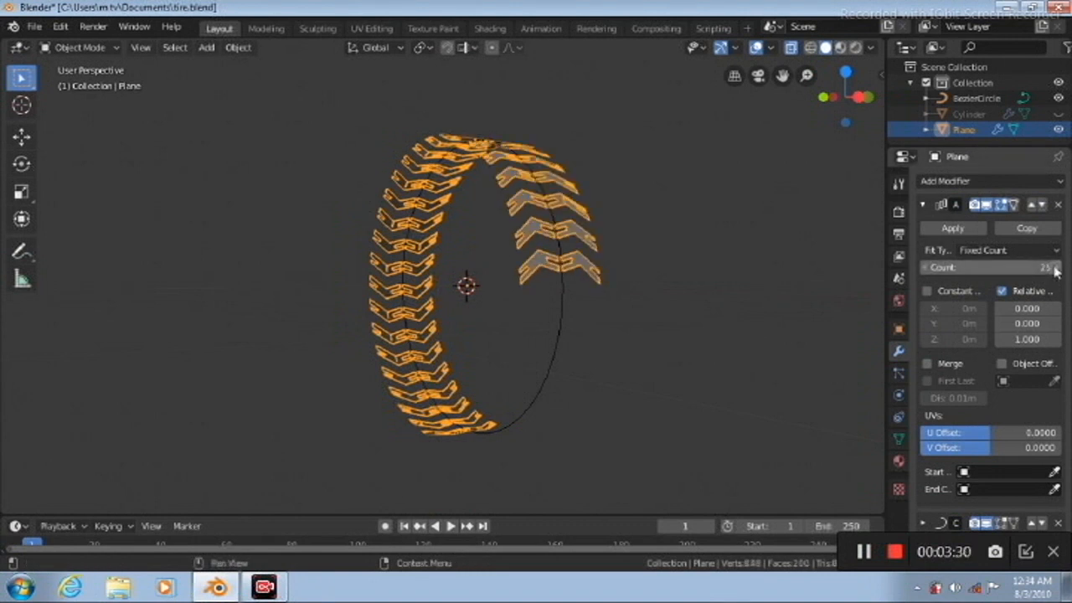
click(1056, 268)
click(1056, 268)
click(1055, 268)
click(1055, 268)
click(1056, 268)
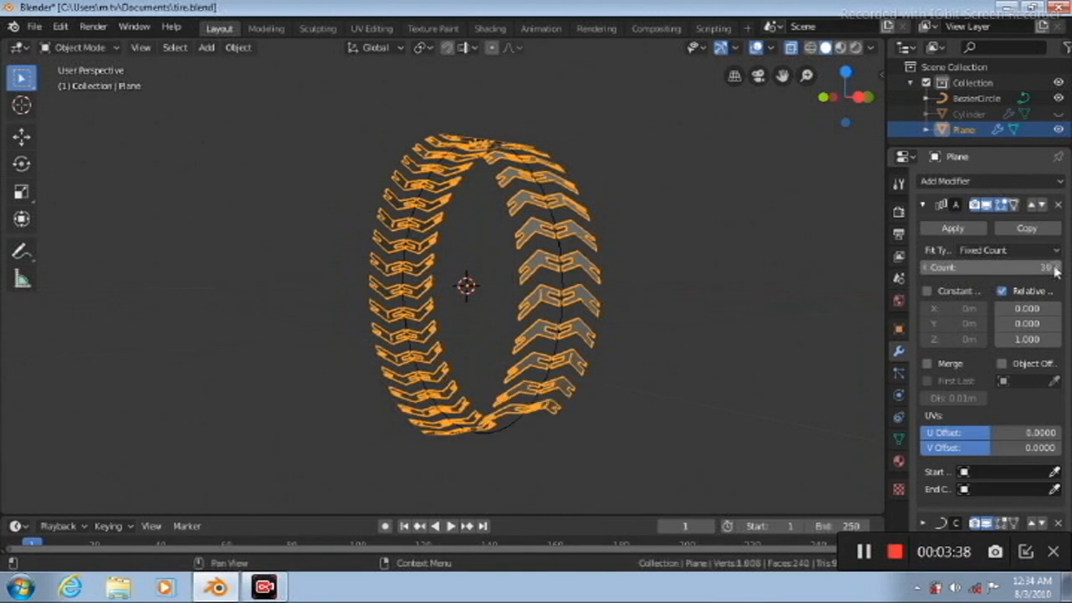
Reduce the tread array's relative Z offset to 0.7 and raise its count to 44
click(998, 340)
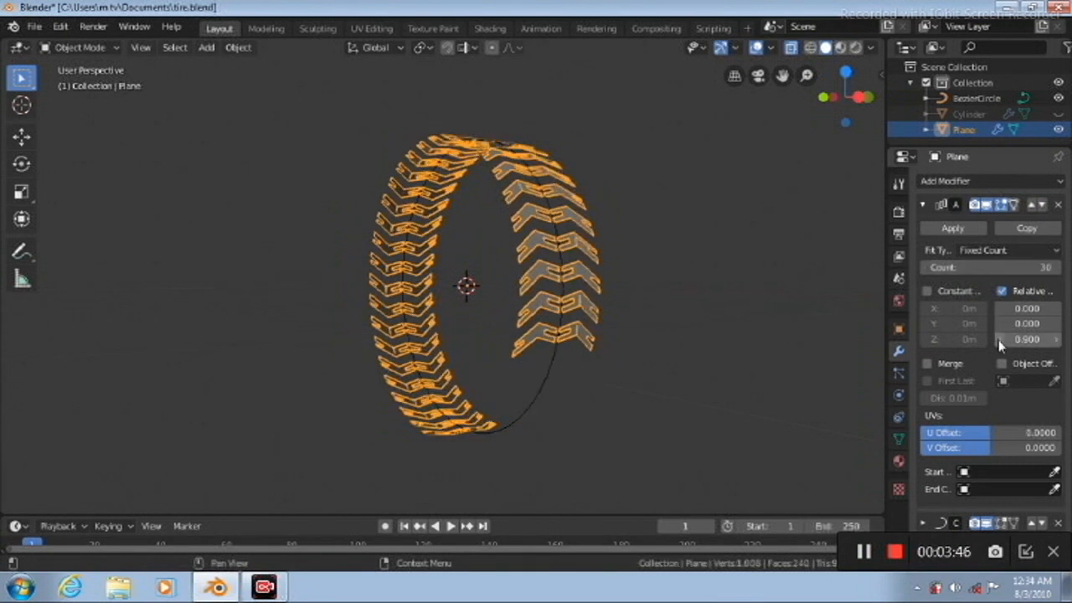
click(998, 341)
click(998, 340)
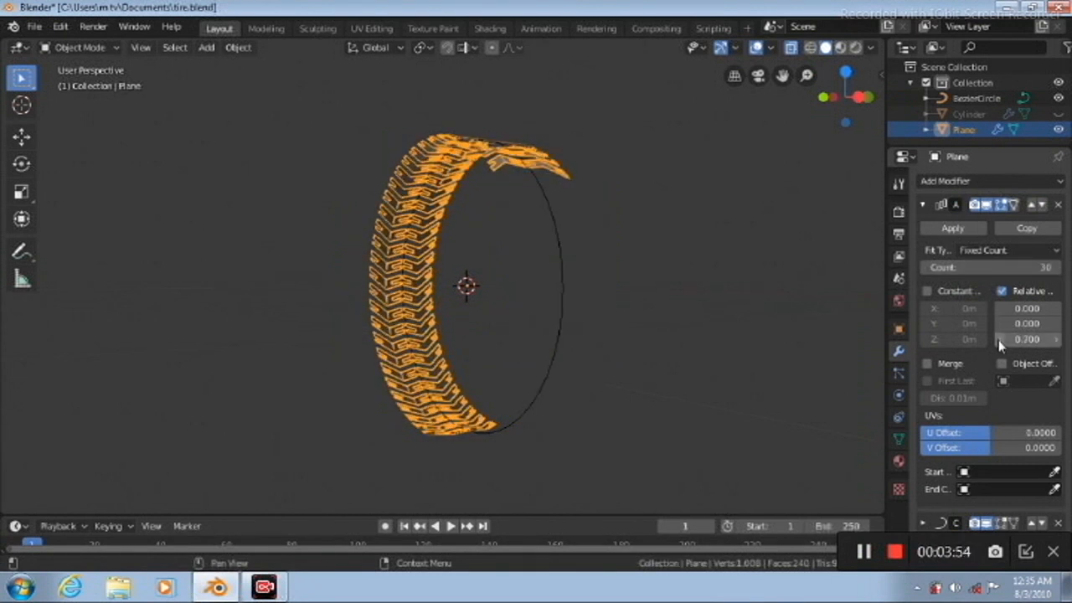
click(1057, 267)
click(1058, 267)
click(1057, 267)
click(1057, 267)
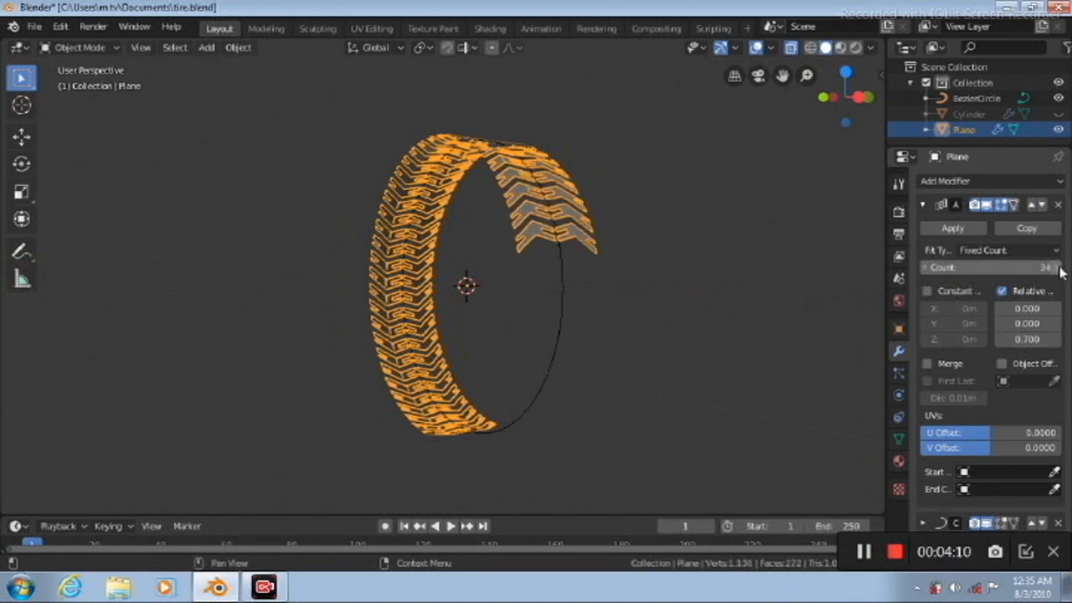
click(1058, 267)
click(1057, 267)
click(1058, 267)
click(1057, 267)
click(1057, 267)
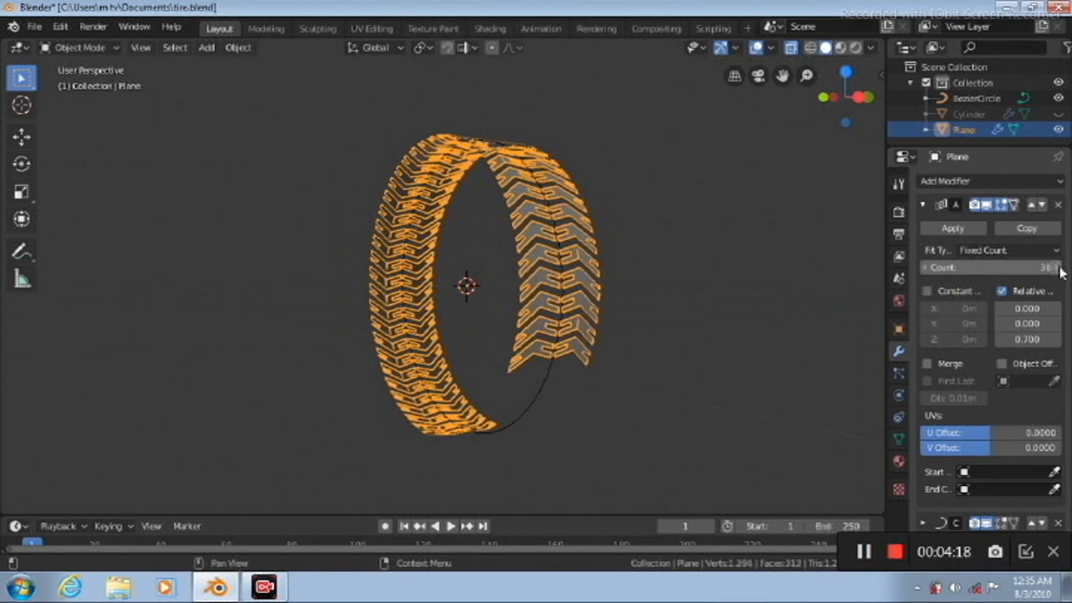
click(1057, 267)
click(1057, 267)
click(1057, 267)
click(1058, 267)
click(1058, 267)
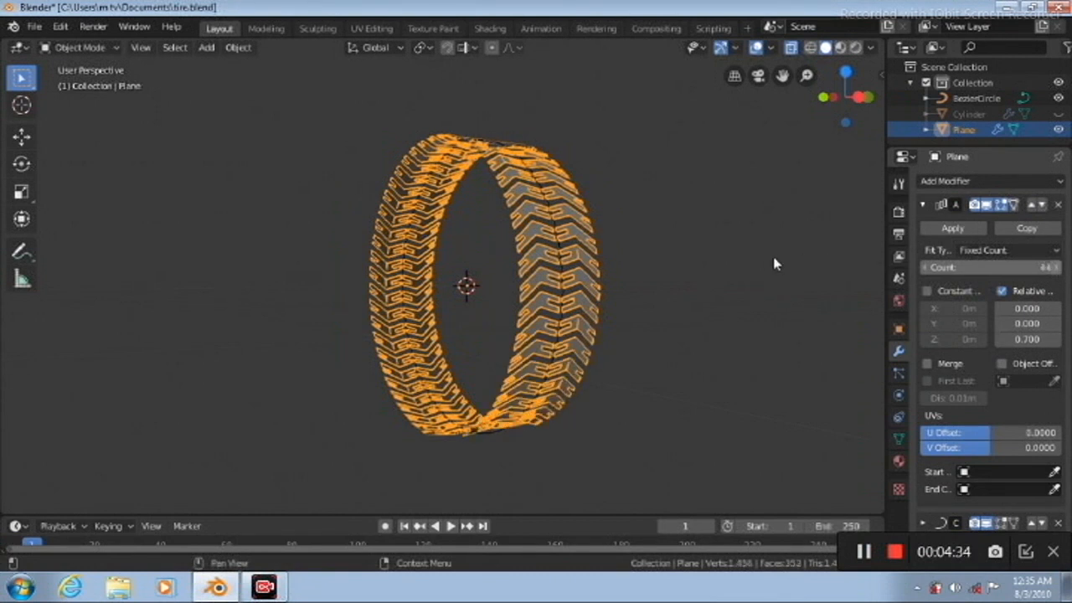
Raise the tread array's count to 47 to close the gap at the bottom of the circle
mouse_move(749, 269)
middle_down()
mouse_move(716, 269)
mouse_move(753, 270)
middle_up()
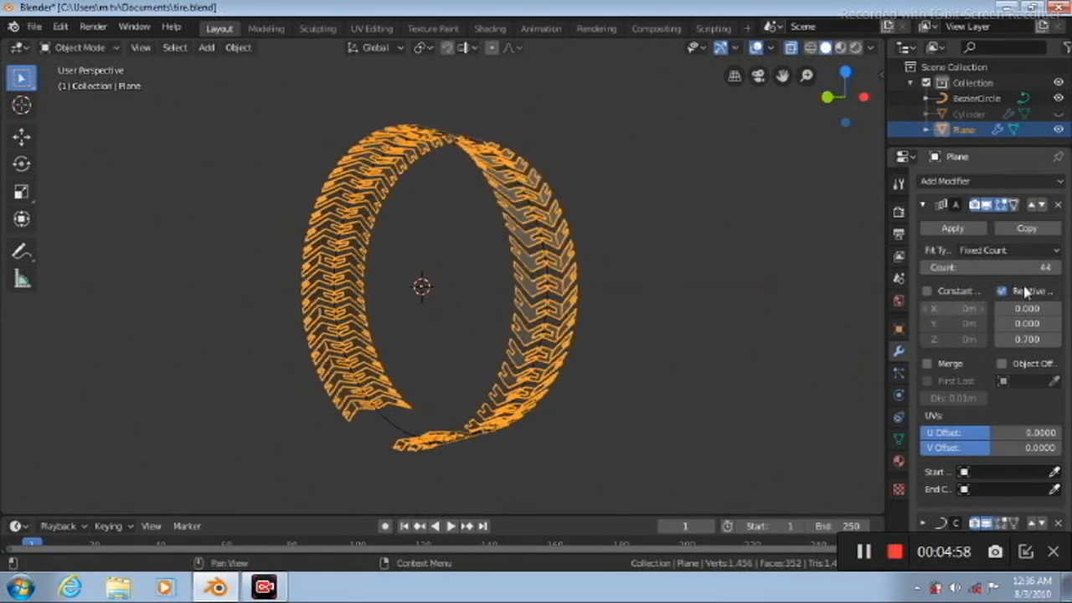
click(1055, 267)
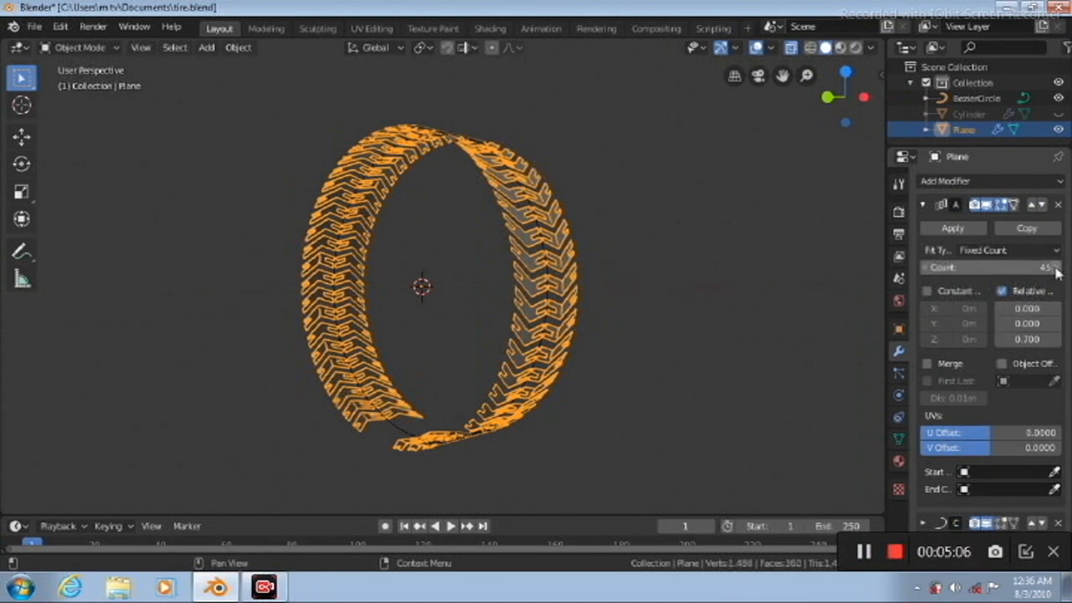
click(1056, 267)
click(1056, 267)
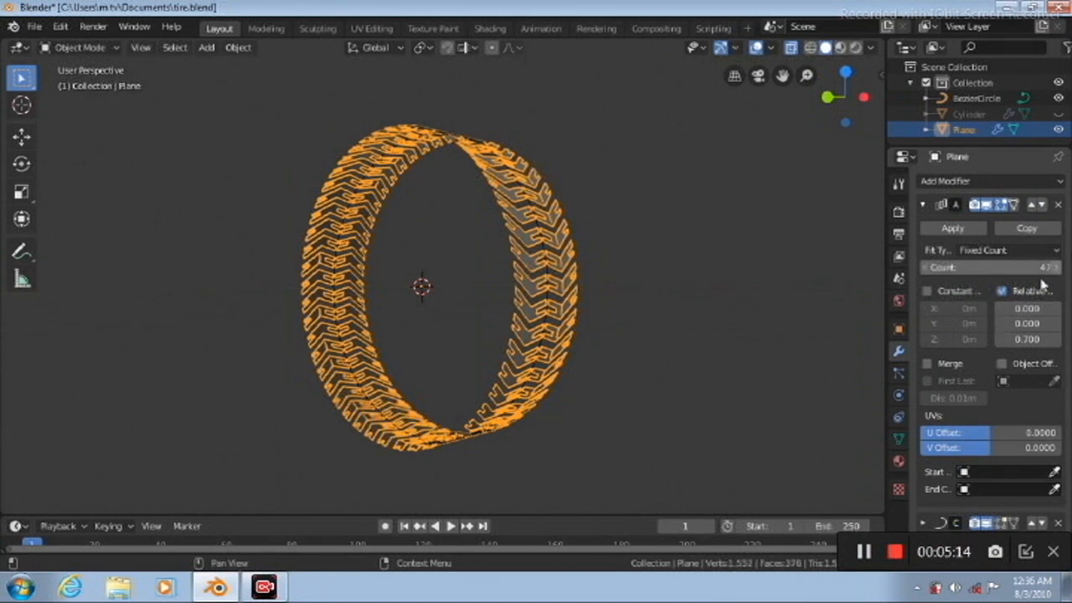
Tighten the tread array's relative Z offset to 0.6 and raise its count to 56 to close the ring
click(998, 339)
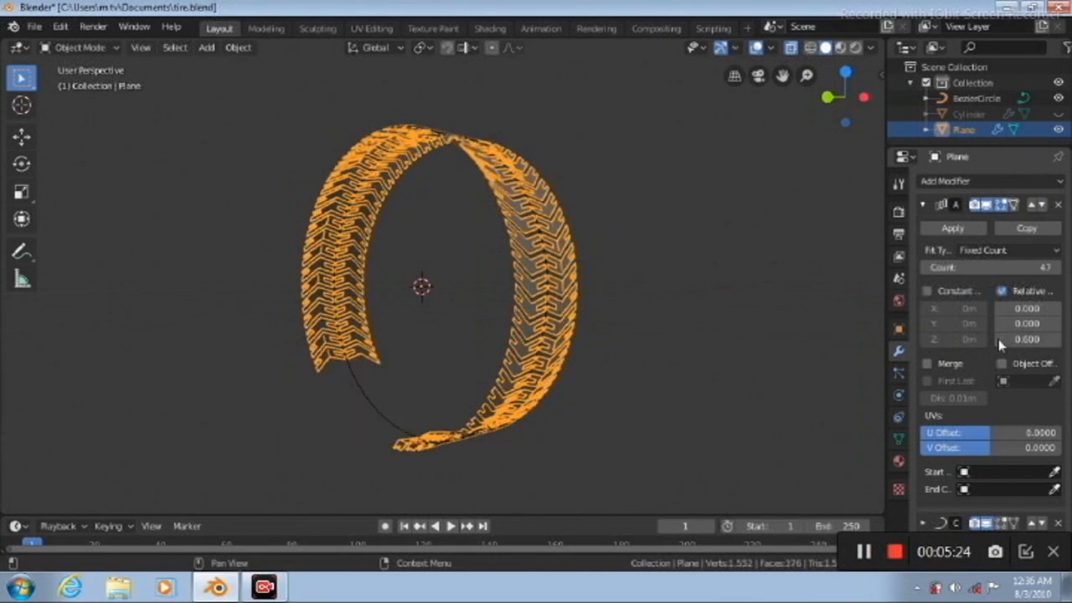
click(1057, 269)
click(1057, 269)
click(1058, 268)
click(1057, 269)
click(1057, 269)
click(1058, 269)
click(1058, 269)
click(1058, 269)
click(1057, 269)
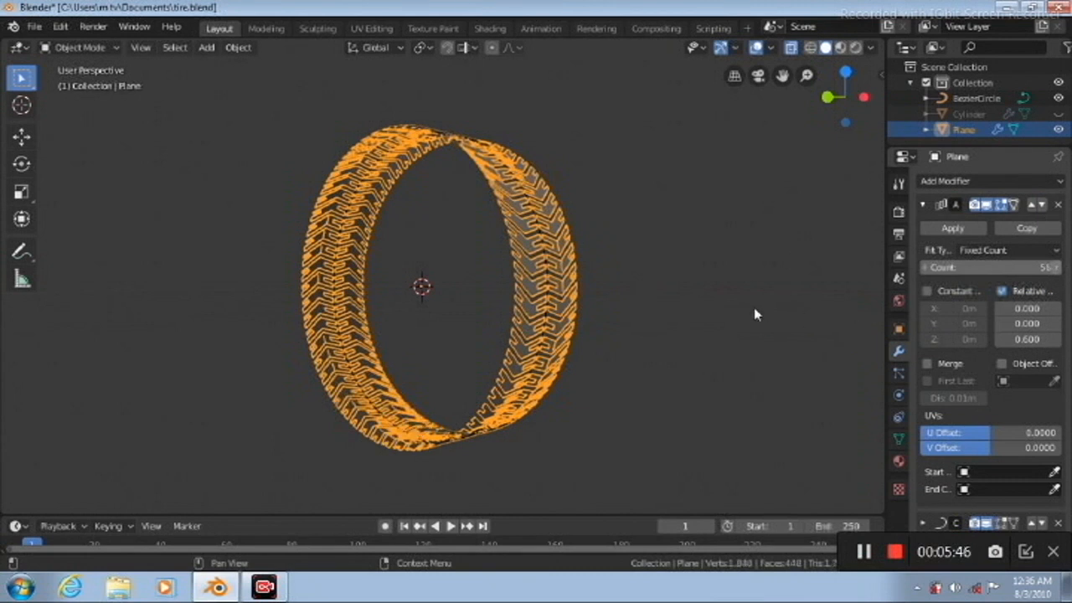
Save the changes to the existing tire.blend file
click(42, 26)
click(59, 131)
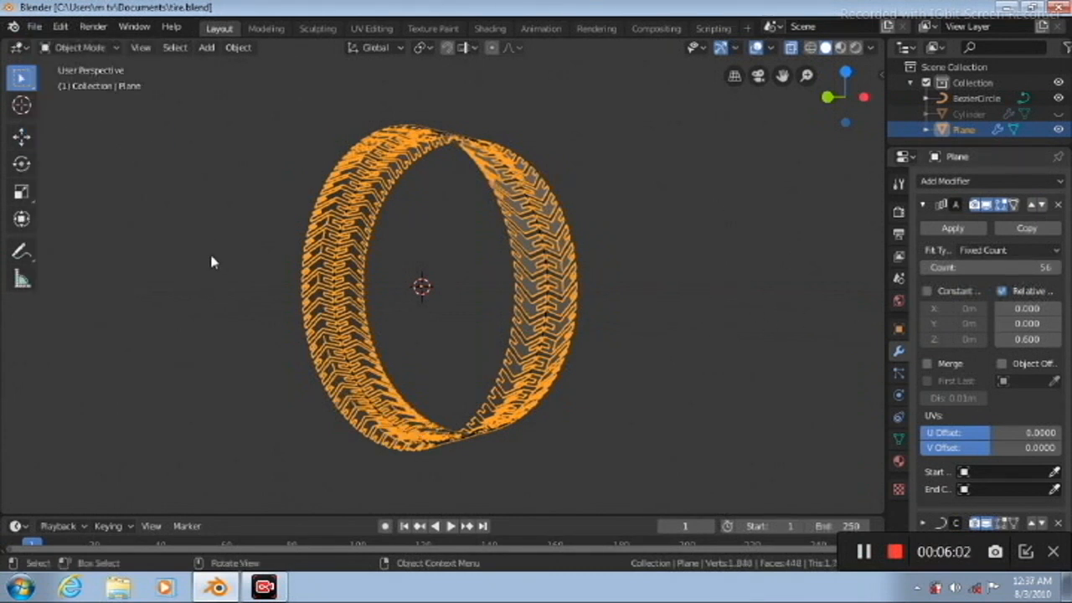
Reveal the hidden cylinder to compare its width with the tread from the side, and hide it again
key(alt+h)
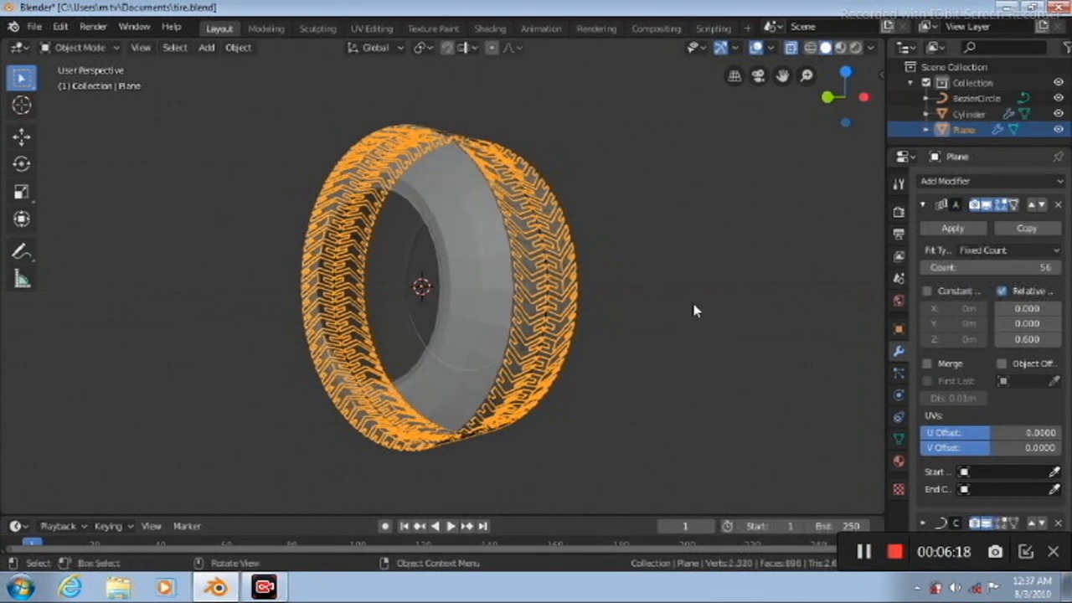
key(KP_3)
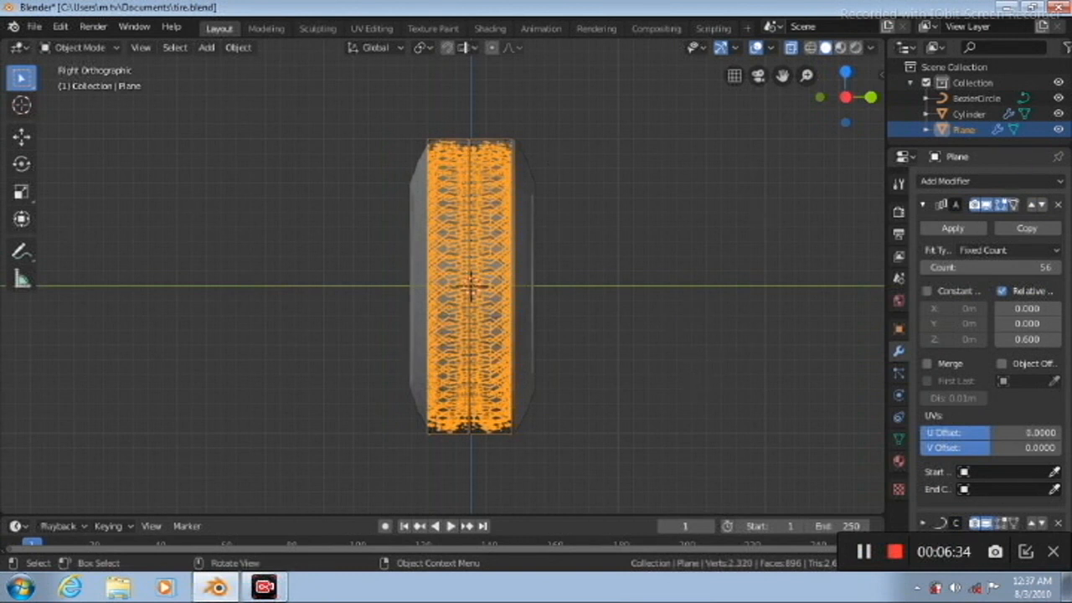
click(1058, 114)
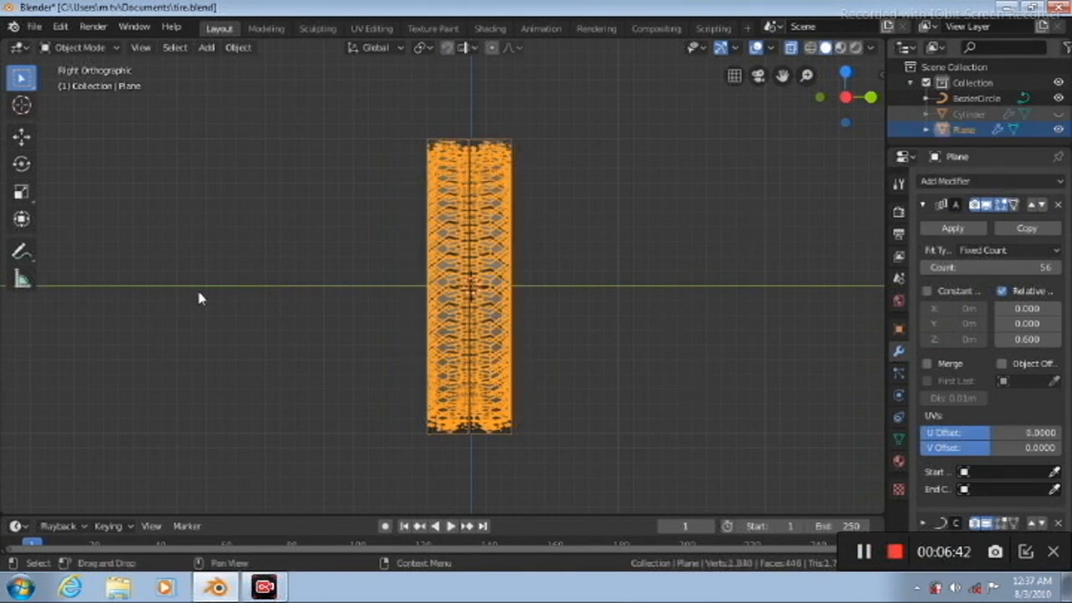
Put the tread mesh into Edit Mode with face selection, view it edge-on from above, and activate the Extrude Region tool
key(Tab)
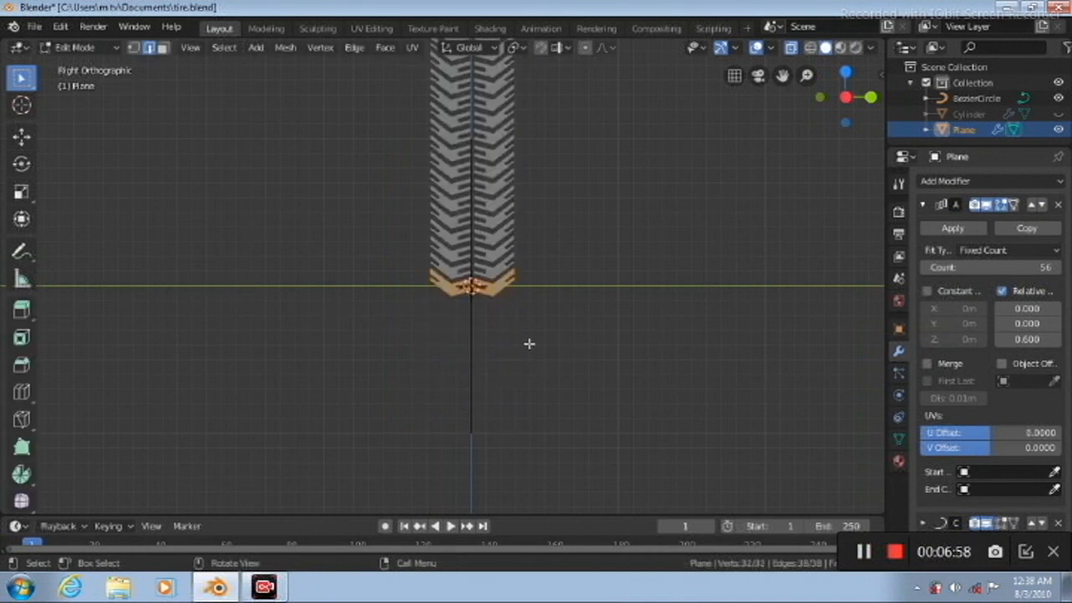
key(KP_2)
key(KP_2)
key(KP_2)
key(KP_2)
key(KP_2)
key(KP_2)
key(KP_2)
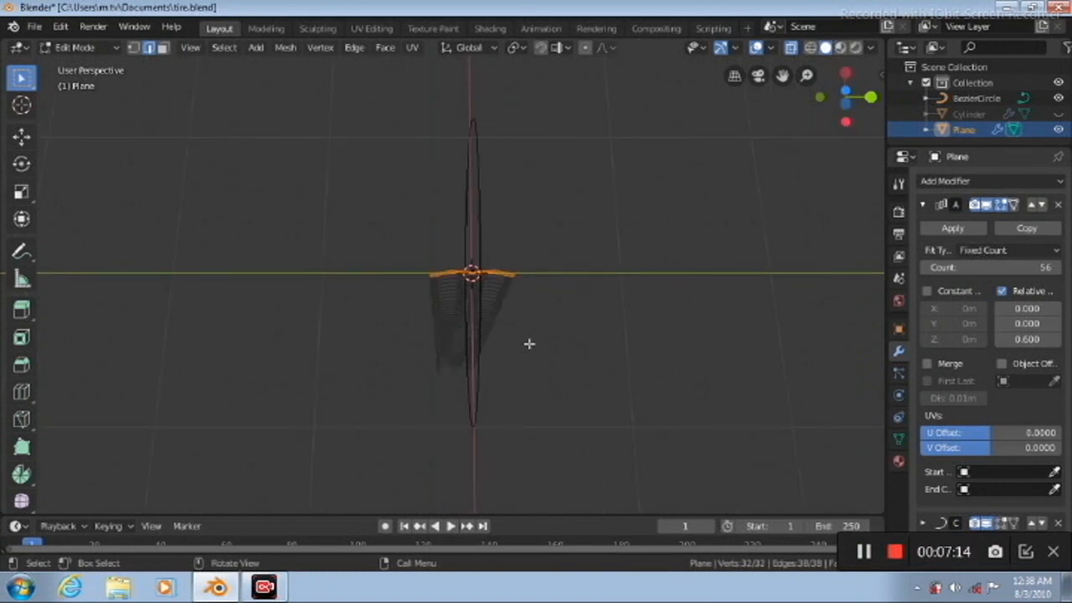
key(KP_2)
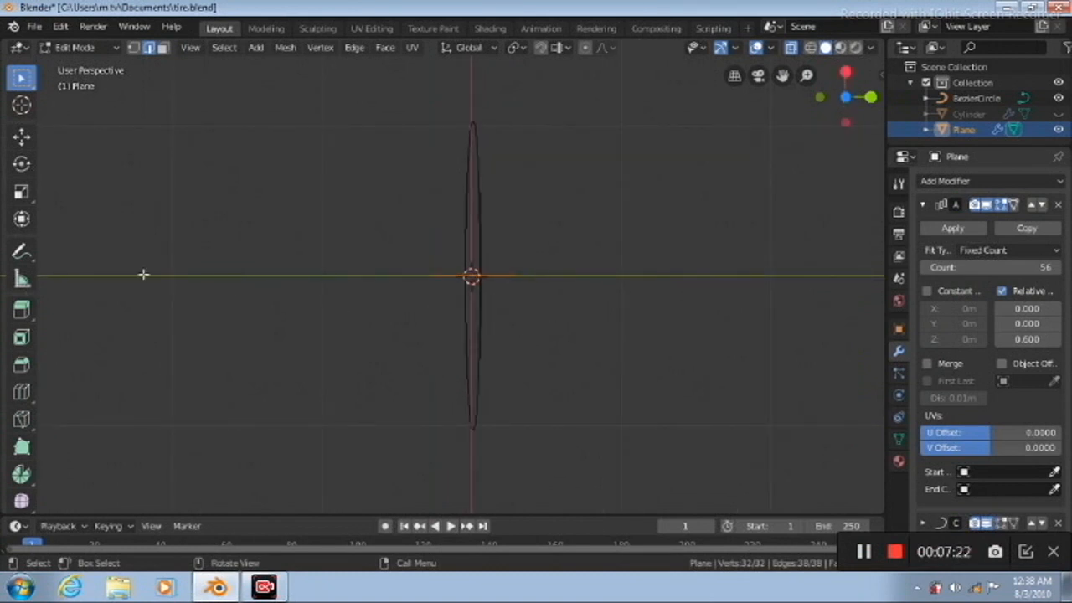
click(162, 47)
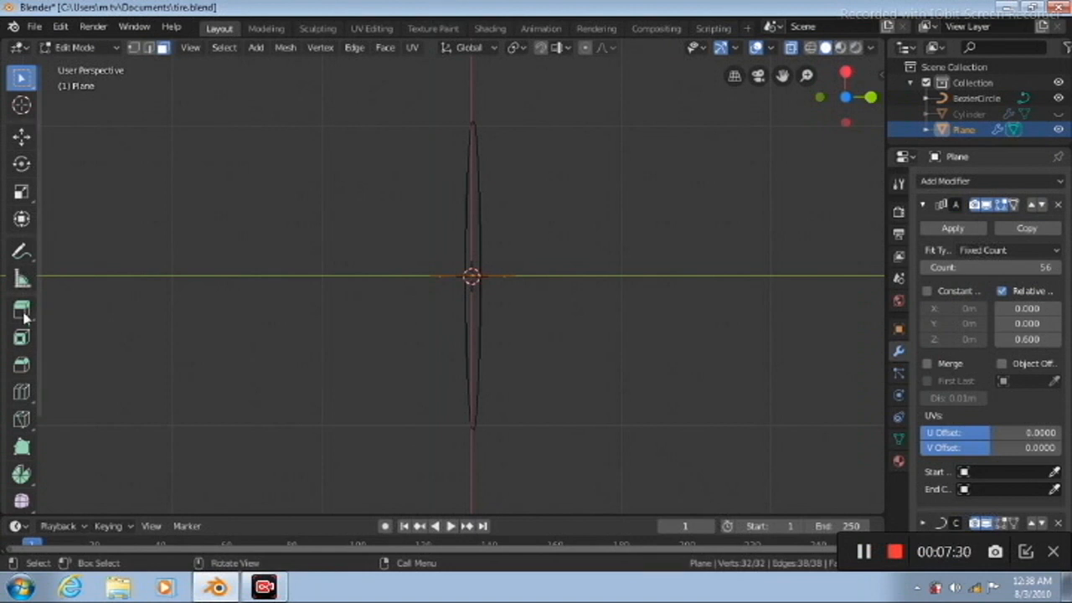
scroll(180, 265, up, 4)
key(KP_4)
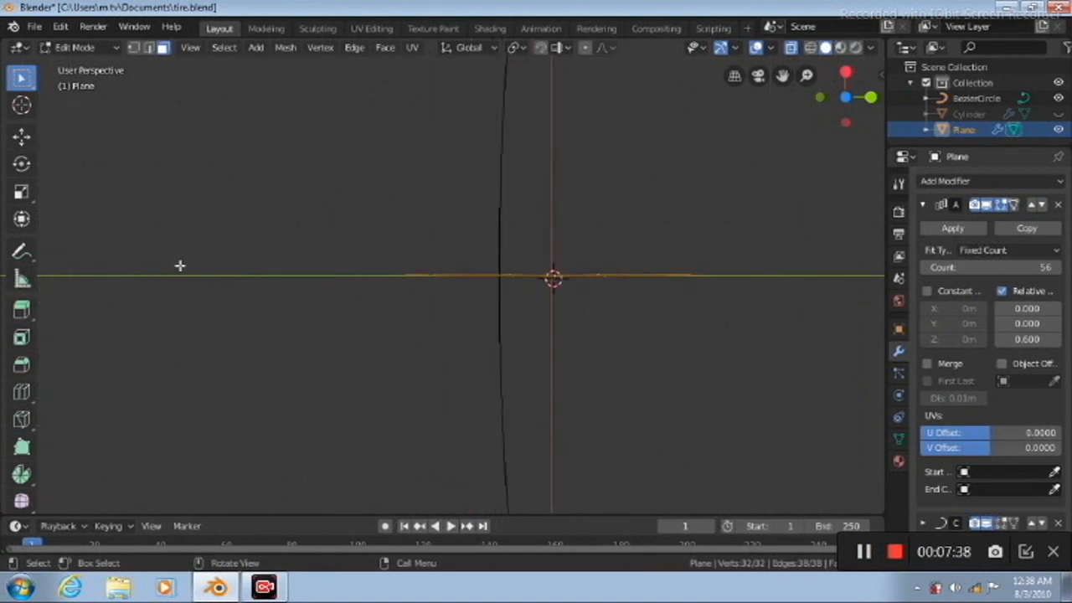
key(KP_4)
key(KP_4)
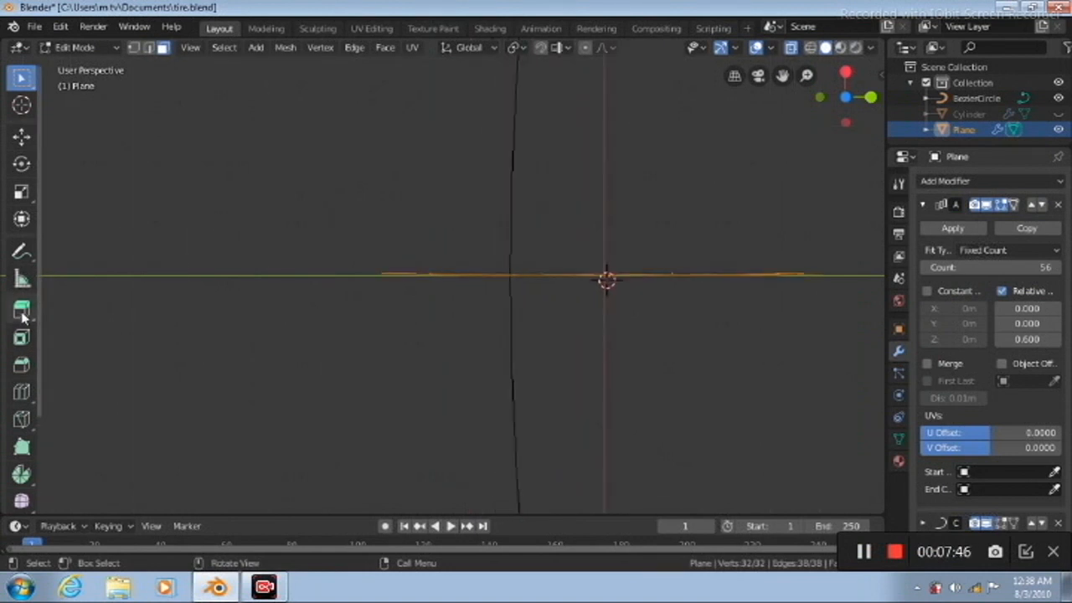
click(22, 310)
key(e)
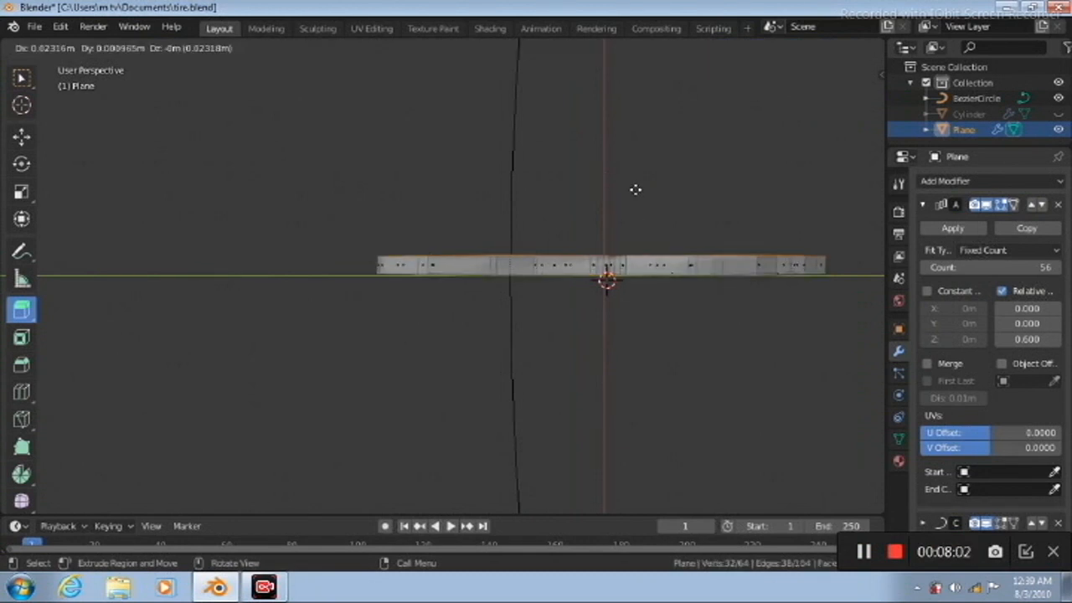
click(635, 191)
click(214, 444)
key(Return)
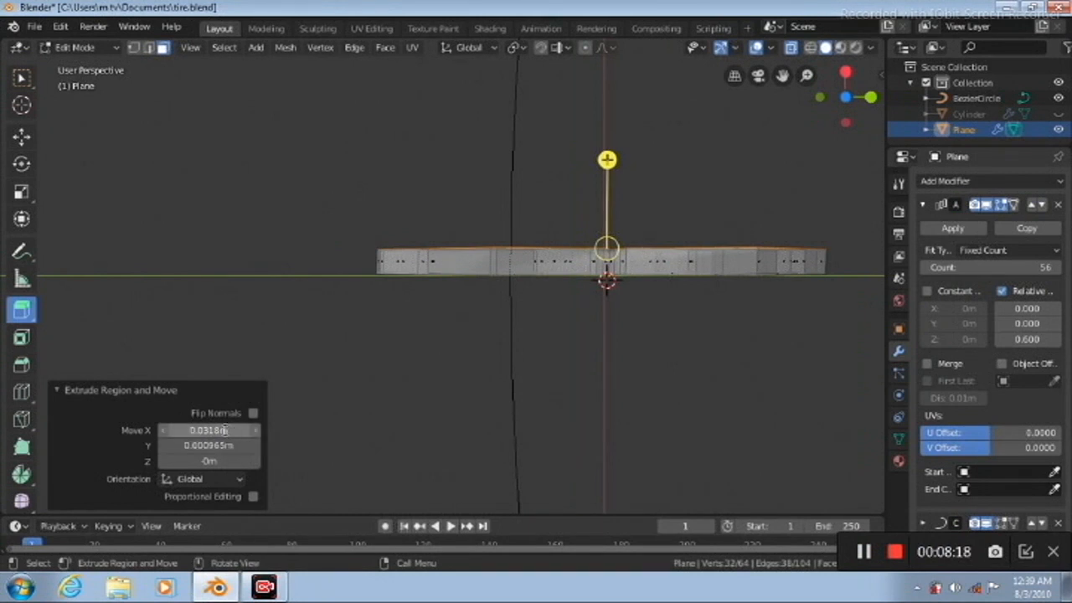
click(226, 430)
text(0)
key(Return)
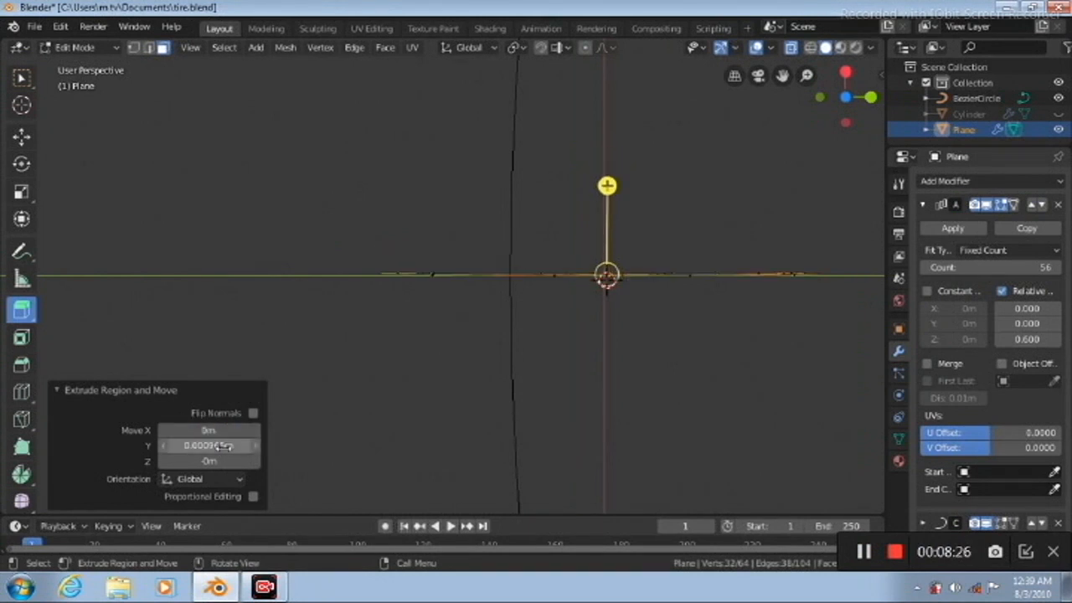
key(ctrl+z)
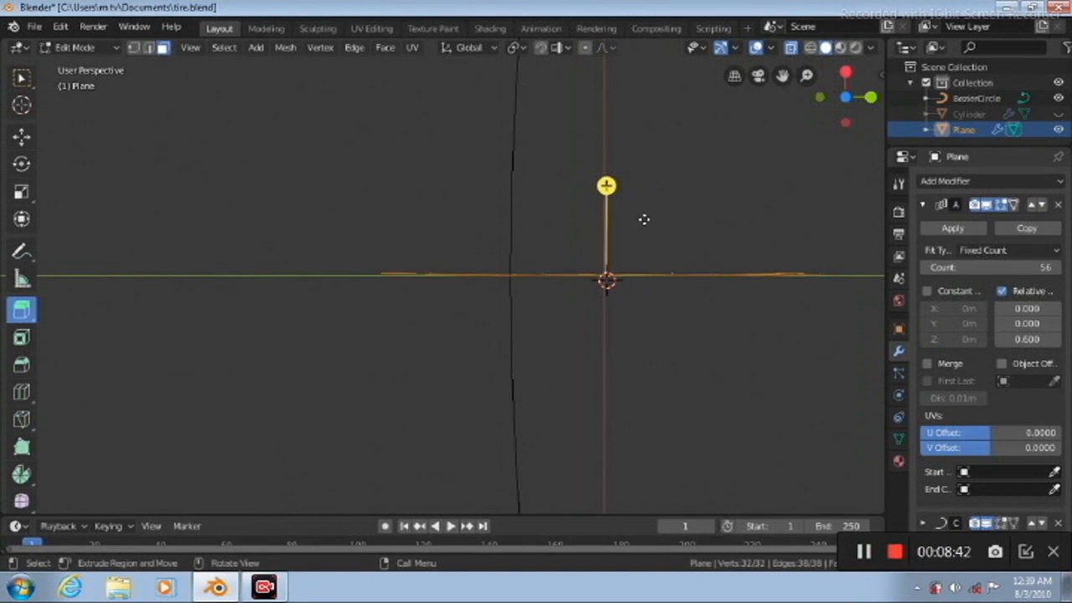
Extrude the tread faces about 0.0338 m along X with the Y move set to 0, and return to Object Mode
key(e)
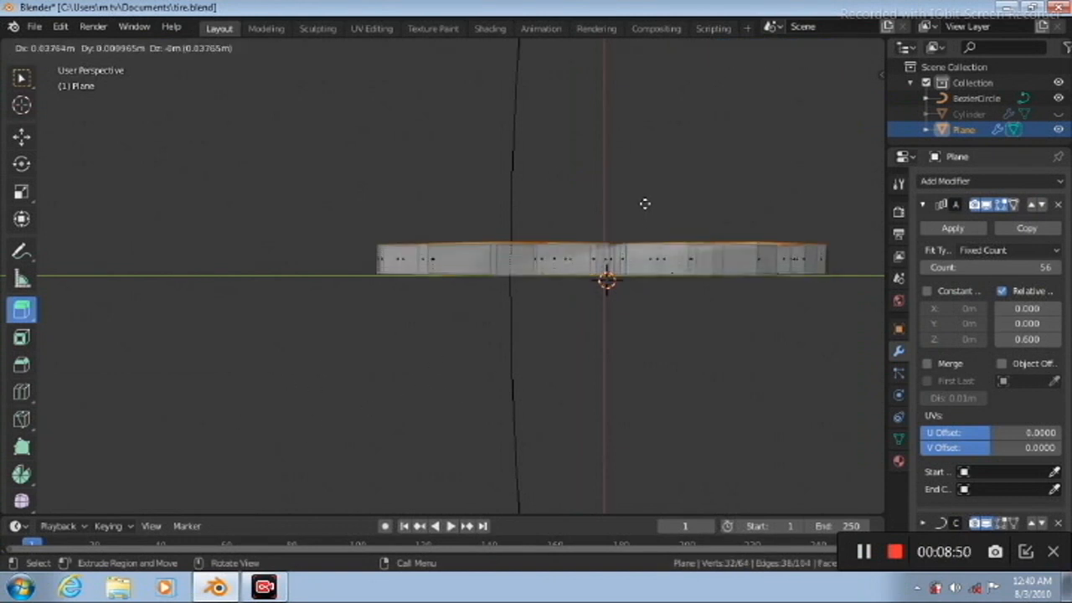
click(645, 207)
click(214, 446)
text(0)
key(Return)
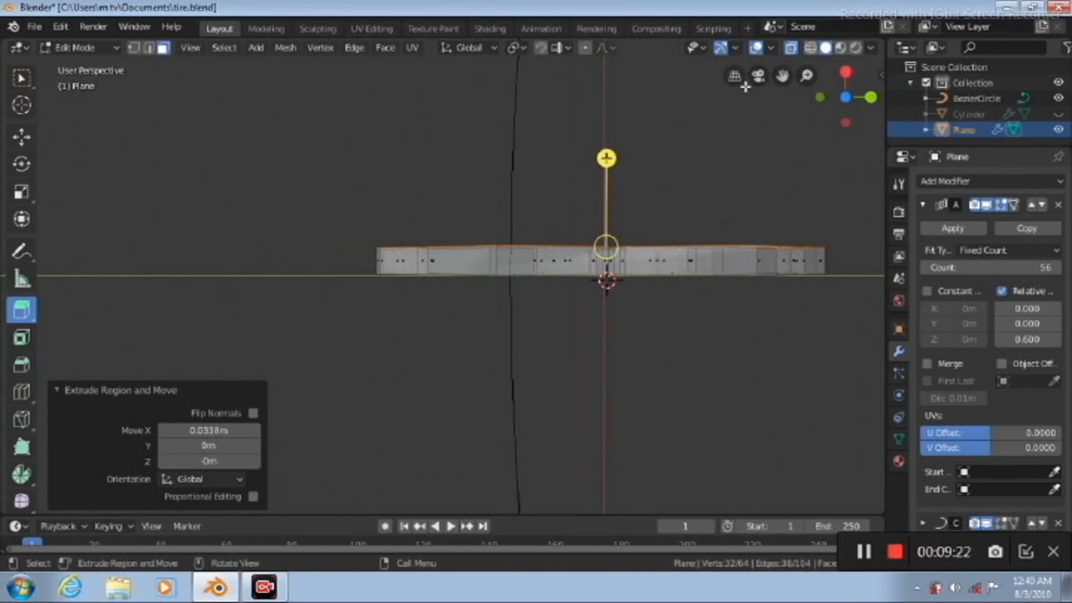
click(552, 158)
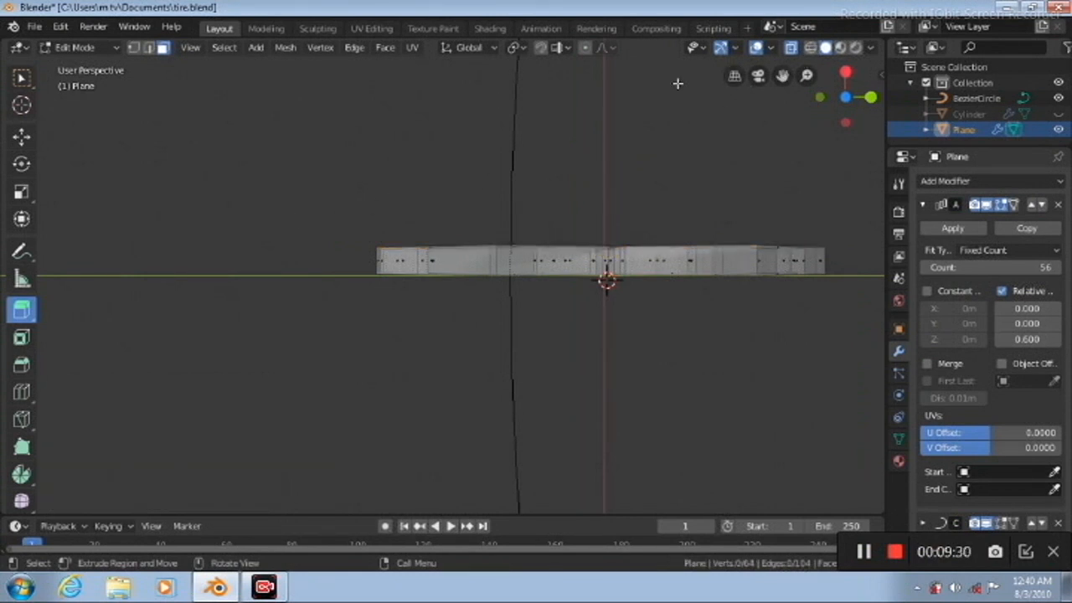
key(Tab)
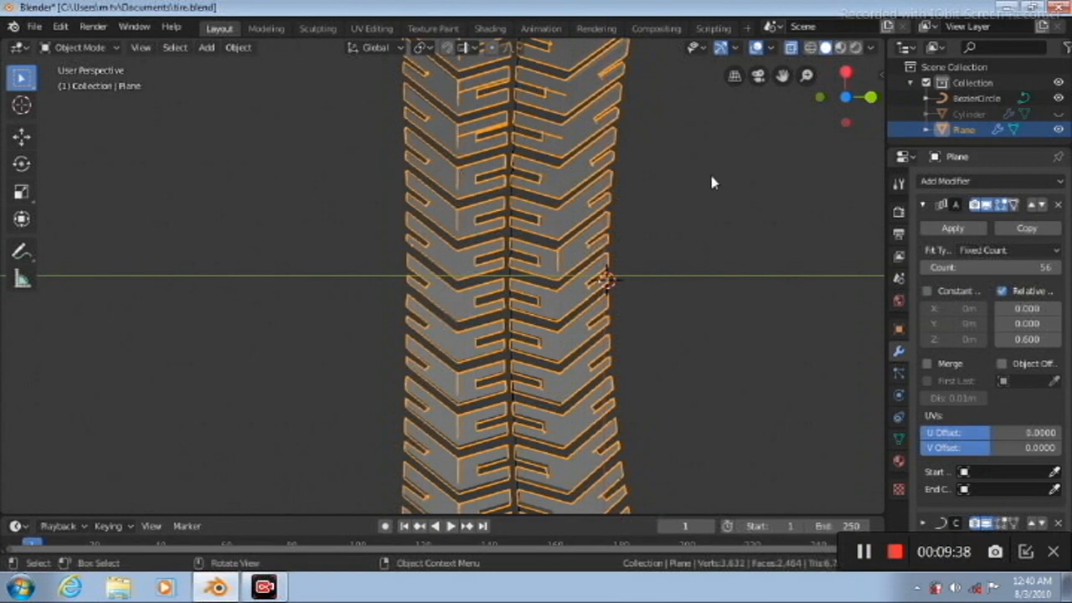
Unhide the Cylinder tire body and compare it with the thickened tread from the side and front
scroll(718, 255, up, 5)
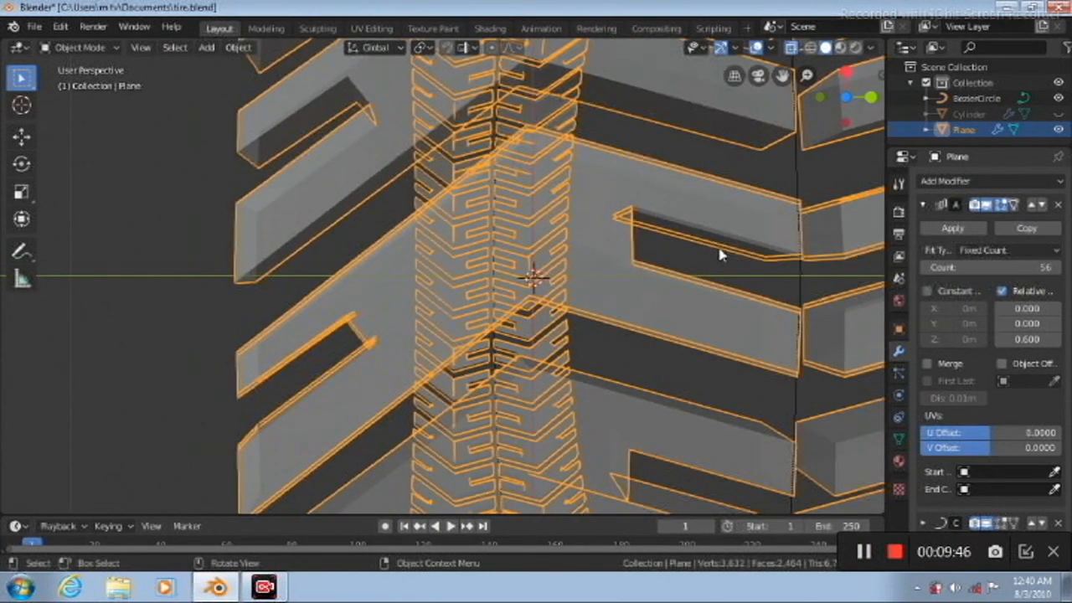
scroll(718, 253, down, 7)
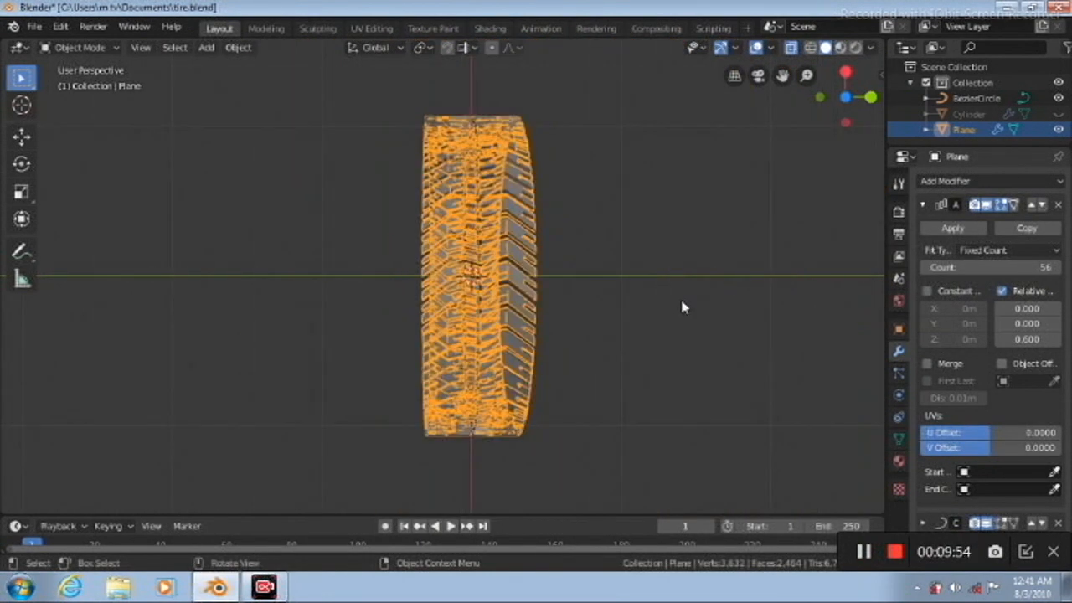
scroll(682, 307, up, 1)
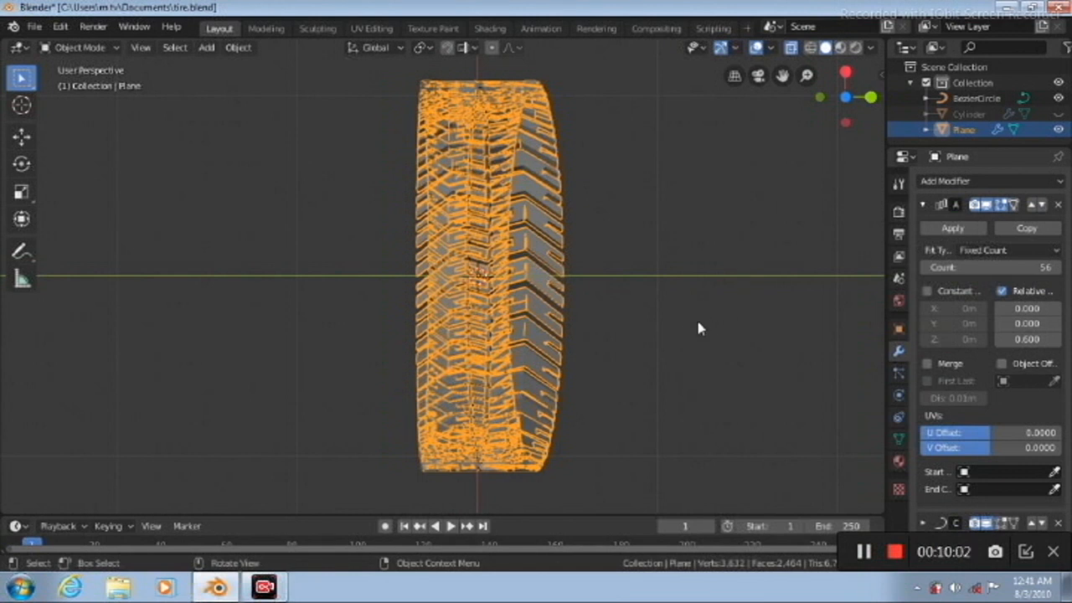
key(KP_3)
click(1058, 115)
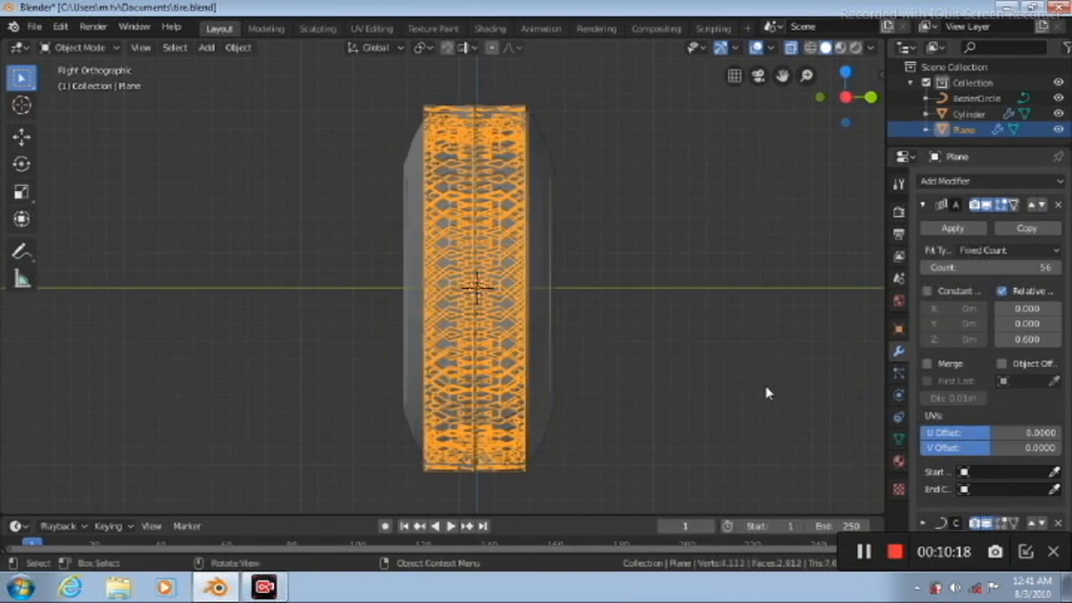
key(KP_1)
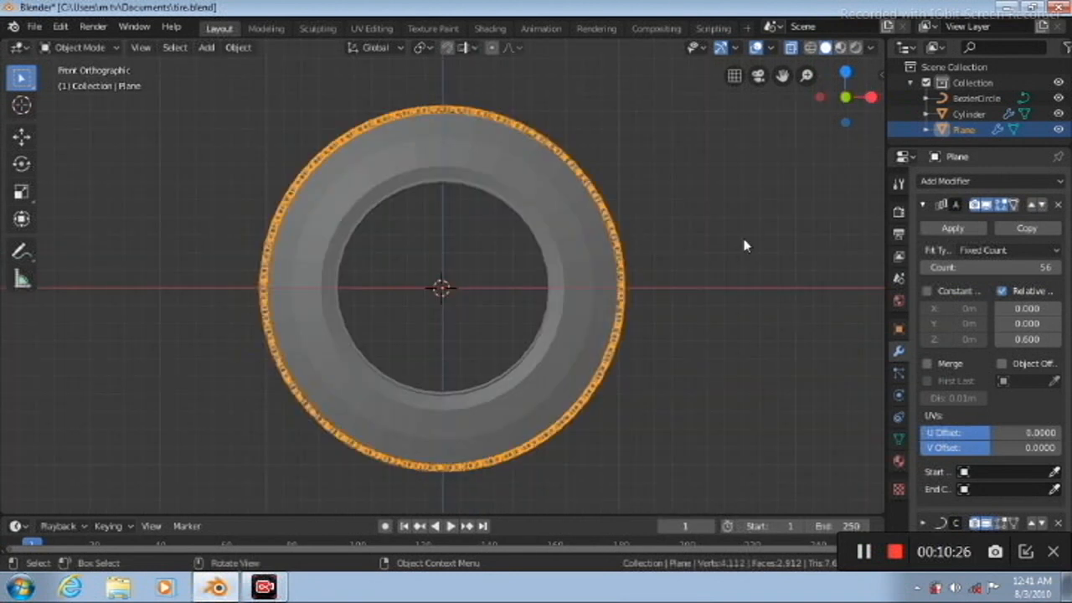
Scale the Bezier circle down by about 0.992 and again by about 0.985 to pull the tread closer to the tire body
click(976, 99)
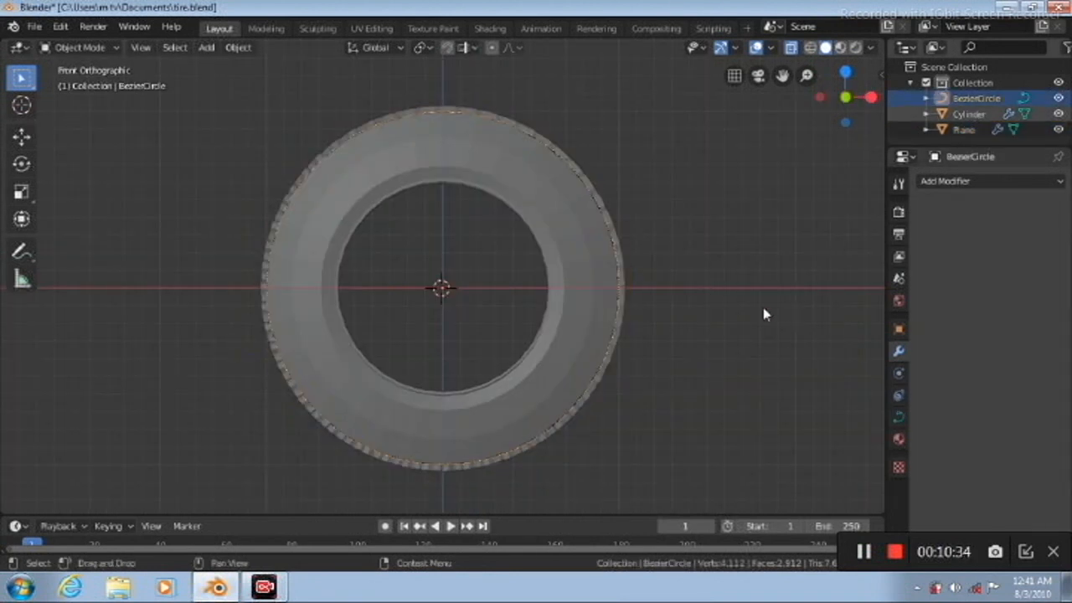
click(22, 193)
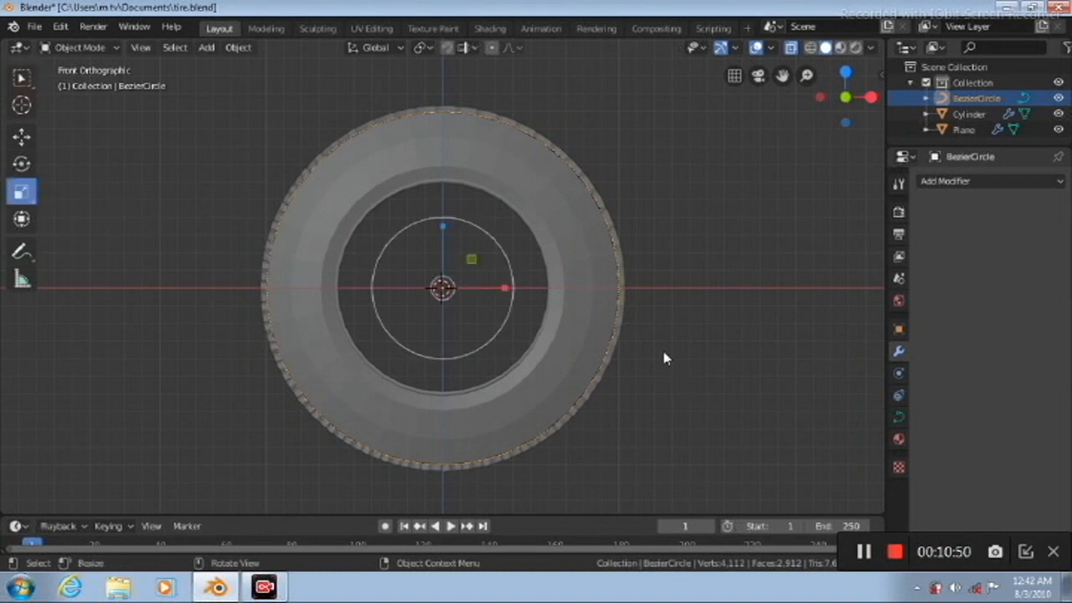
key(s)
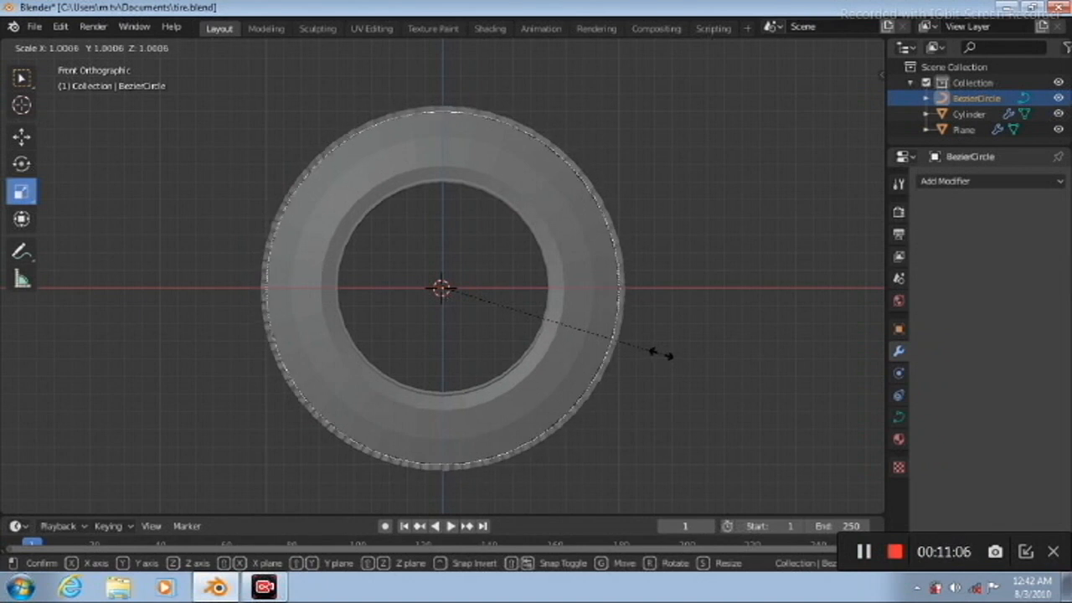
click(661, 358)
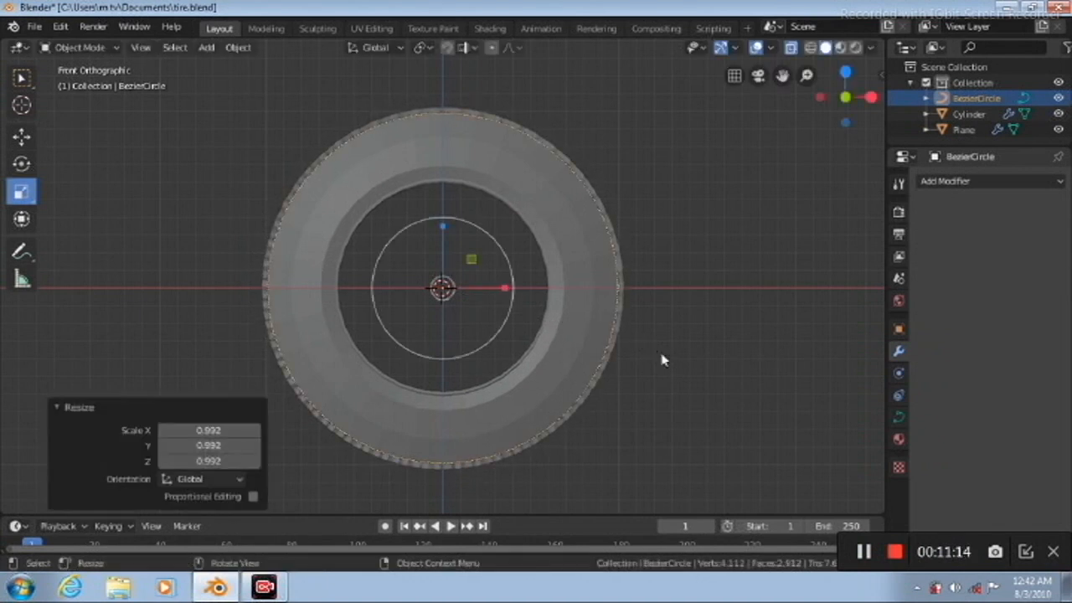
key(s)
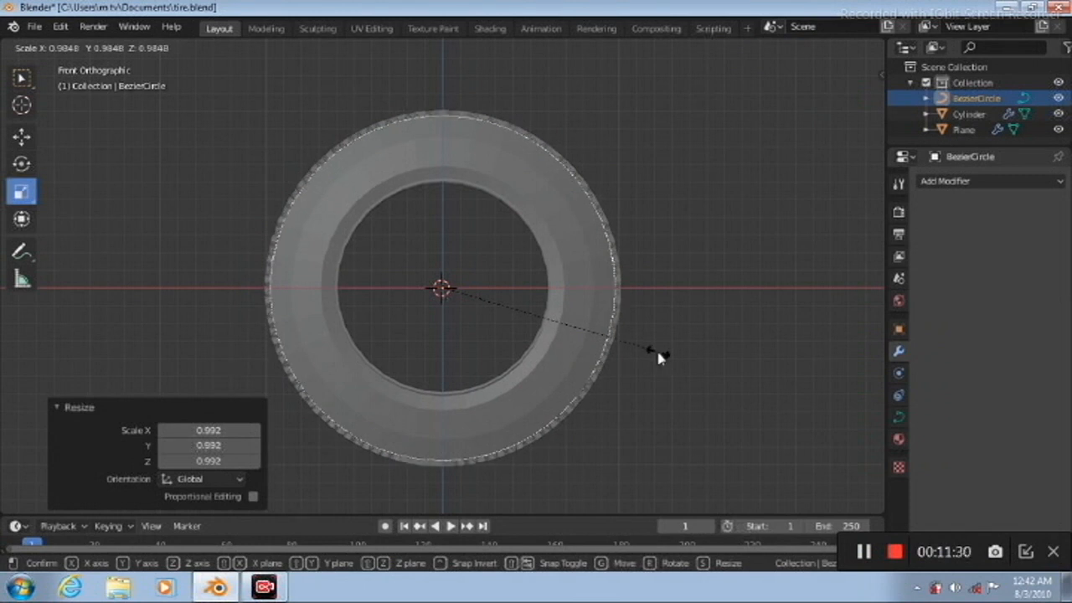
click(658, 353)
click(818, 278)
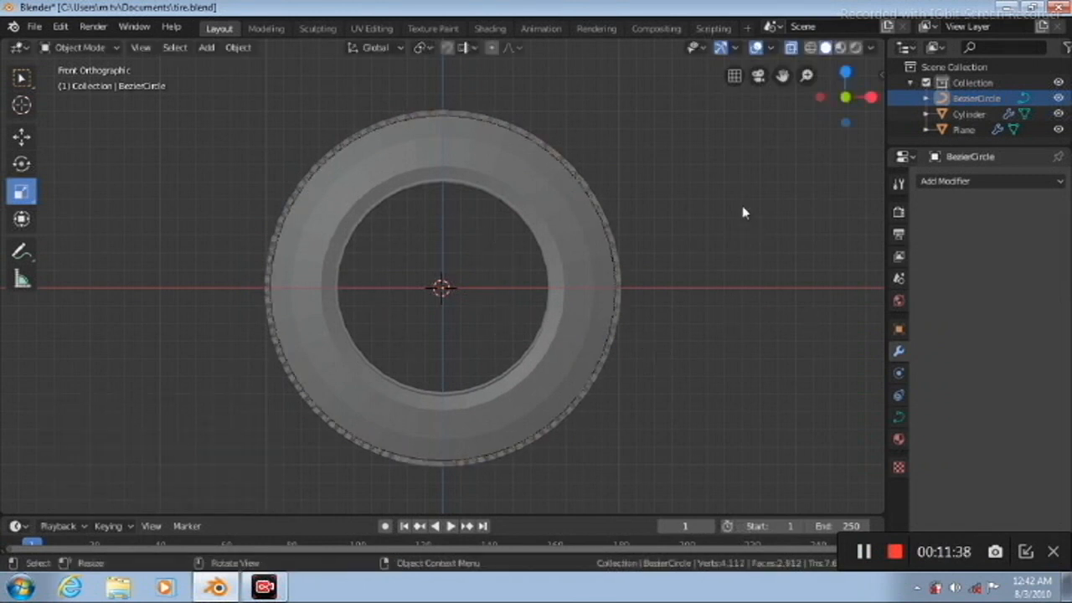
Scale the Bezier circle up by about 1.014 so the tread protrudes slightly beyond the tire body
click(563, 251)
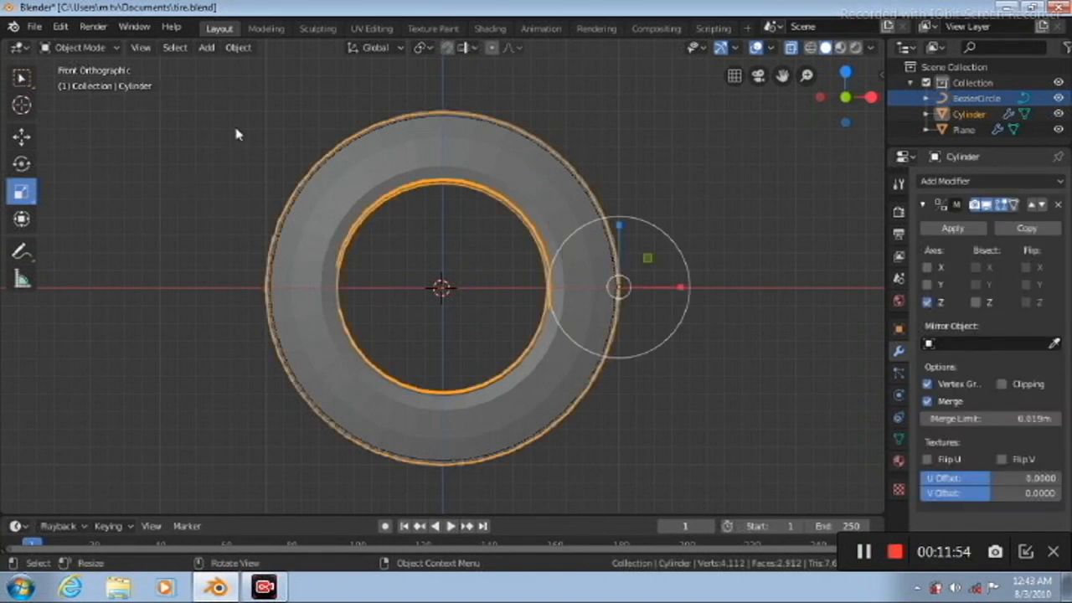
click(219, 153)
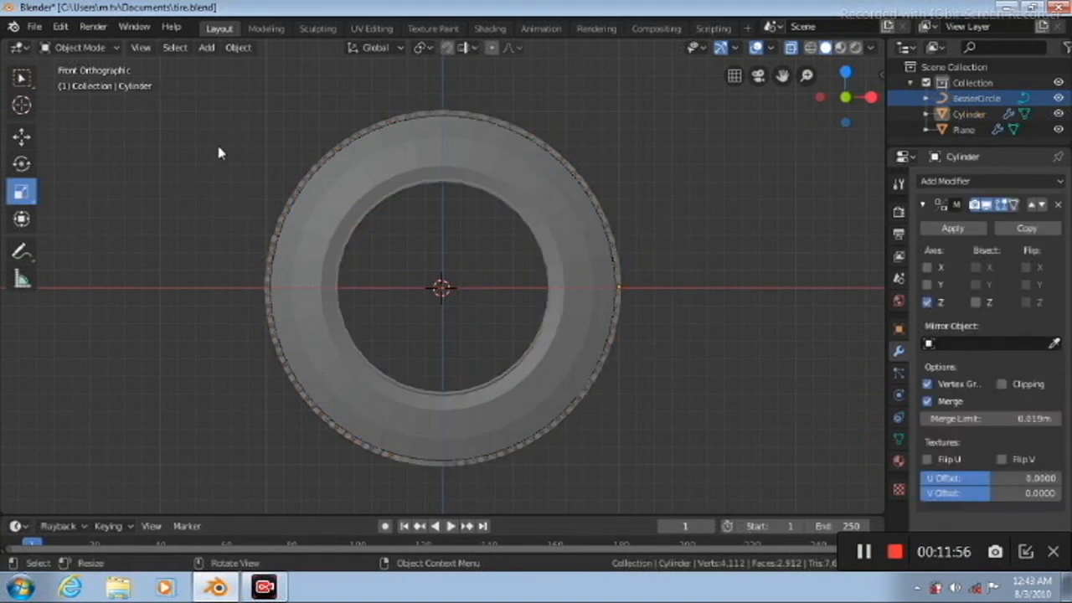
click(976, 99)
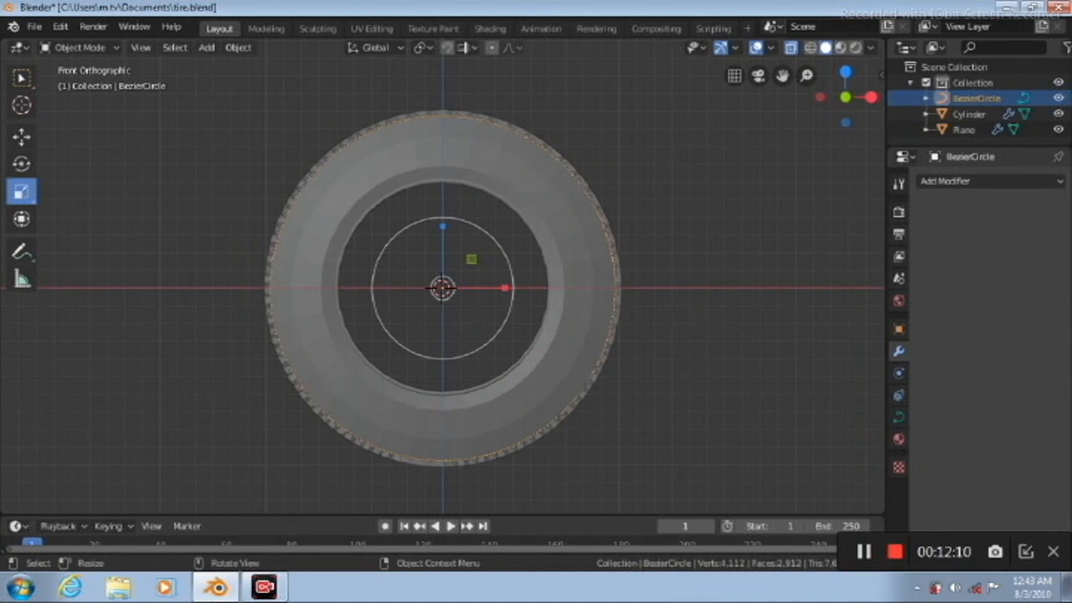
key(s)
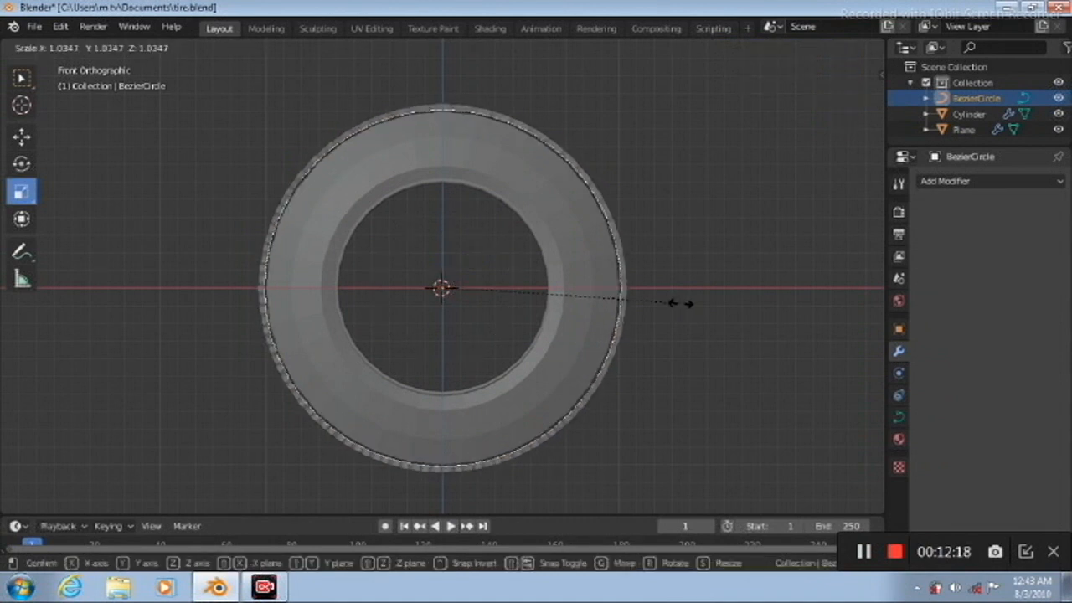
click(679, 308)
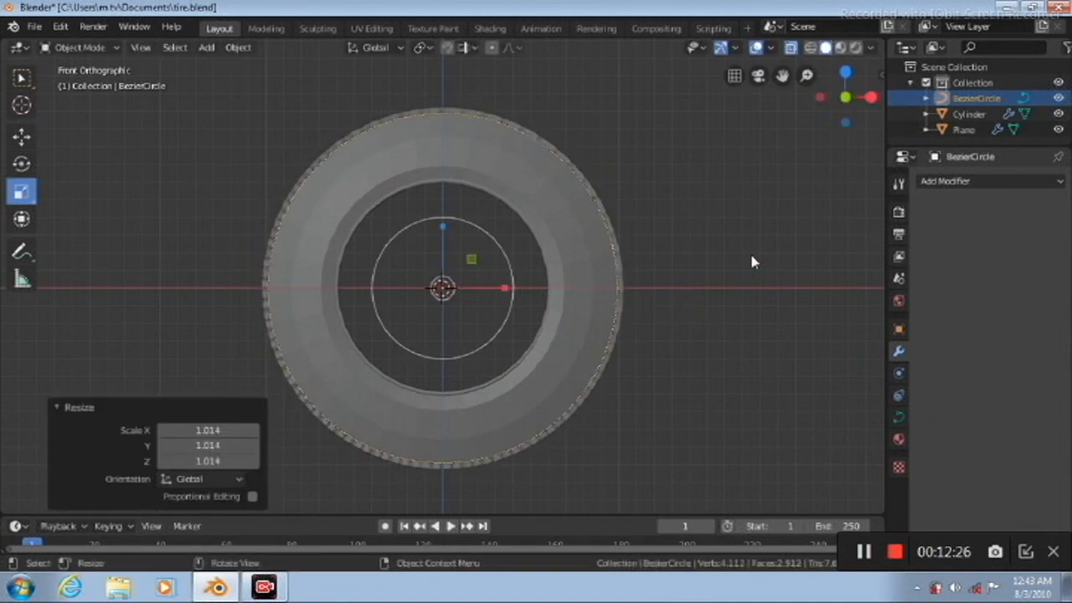
click(475, 233)
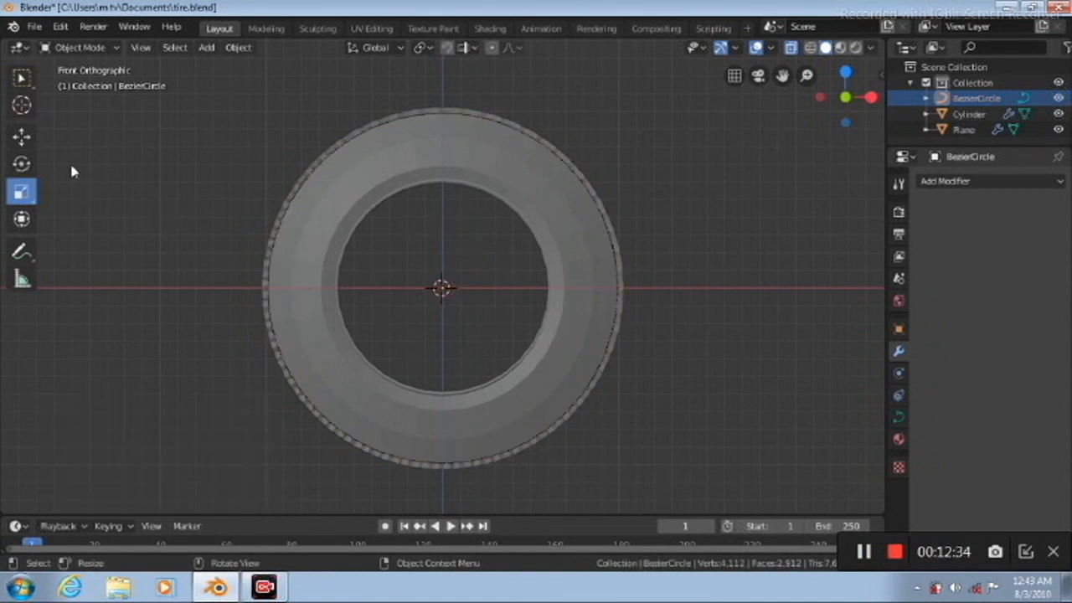
Apply smooth shading to the tire body cylinder and select the tread plane
click(22, 78)
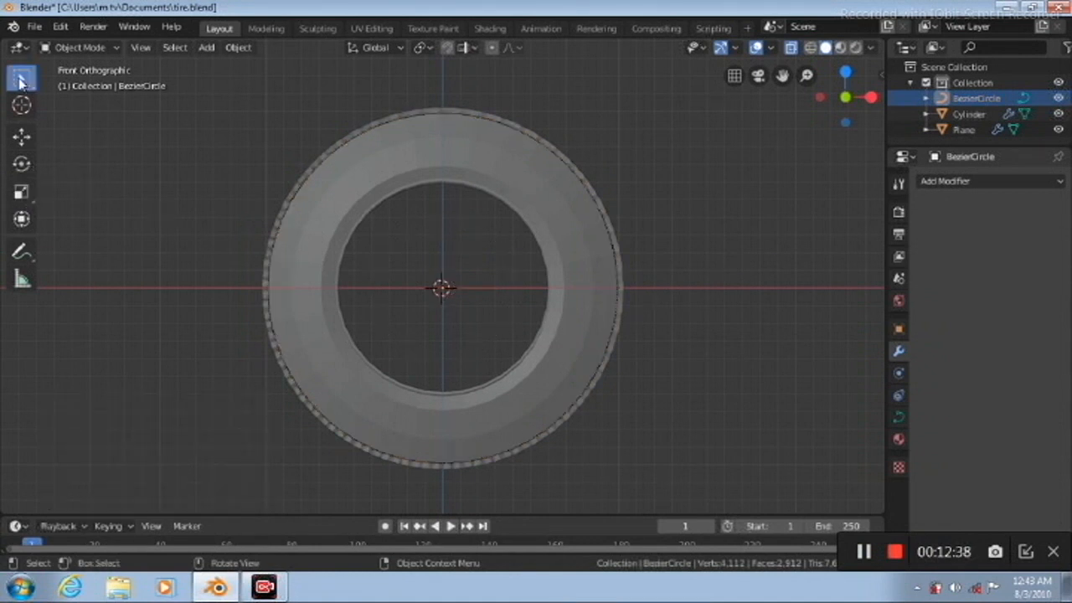
click(311, 266)
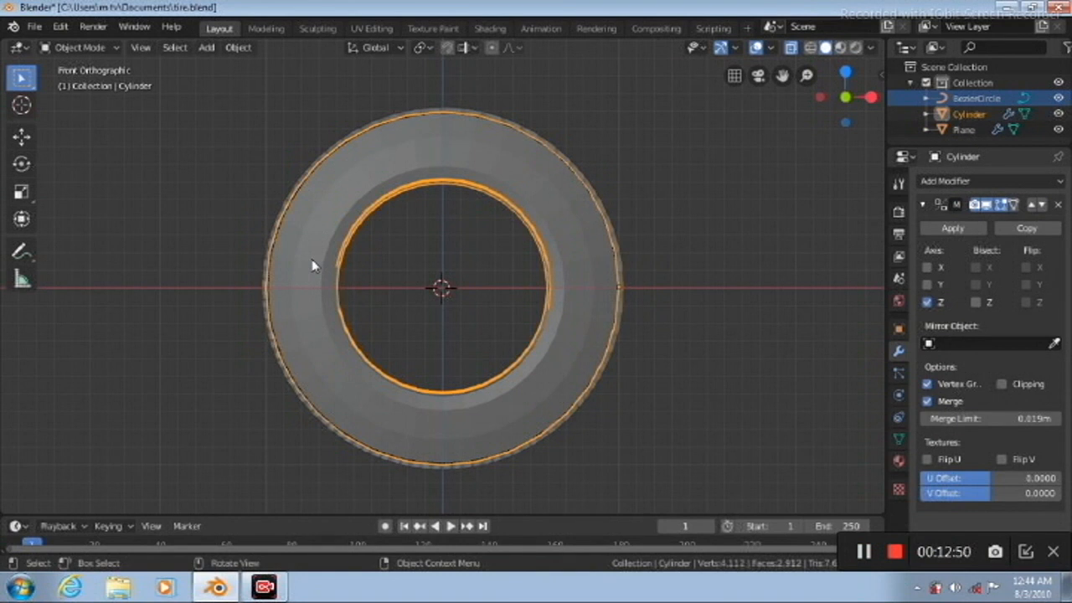
right_click(311, 265)
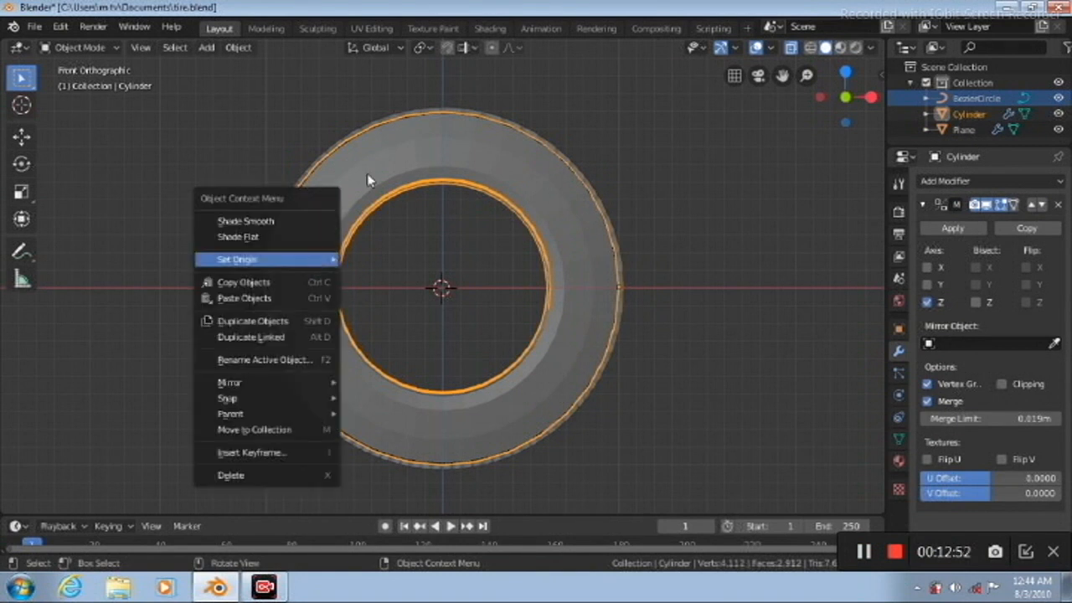
click(277, 221)
click(378, 237)
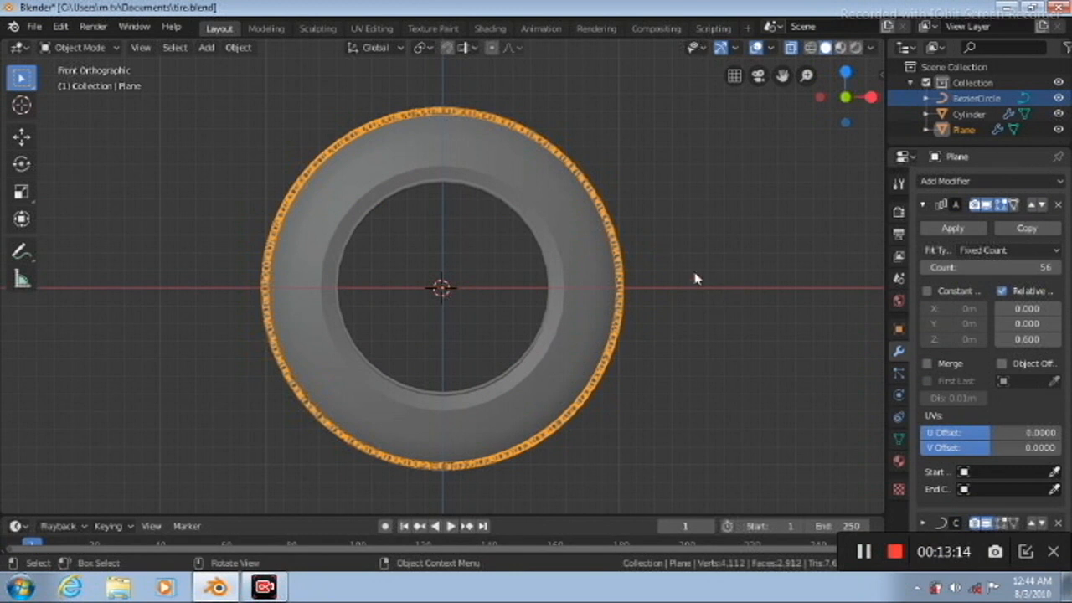
Deselect the tread and inspect the tire from the sides, top and front to check how the tread fits the body
click(714, 181)
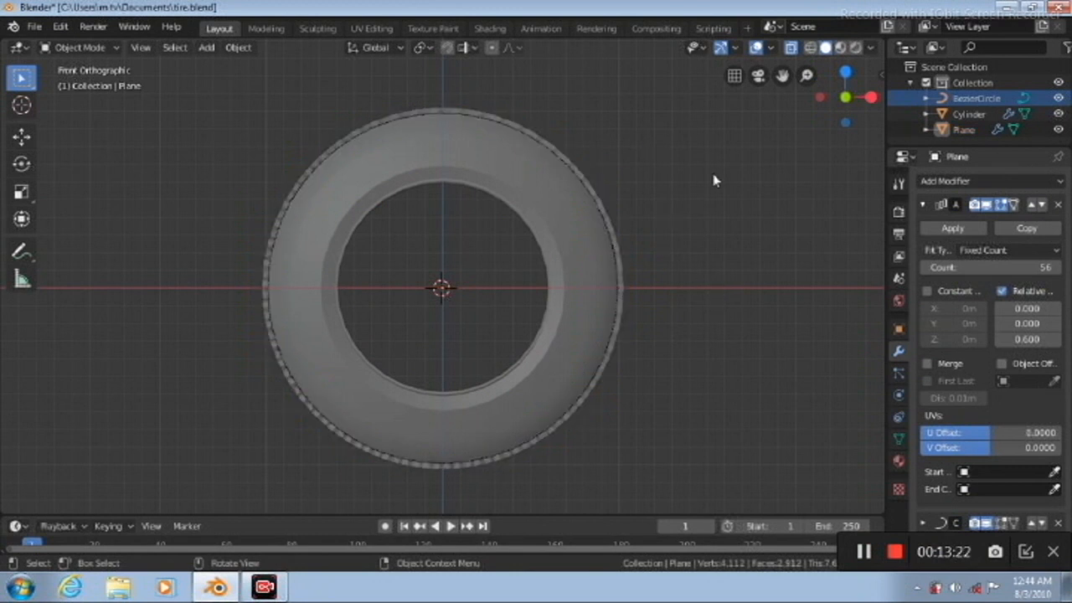
middle_drag(714, 181, 713, 176)
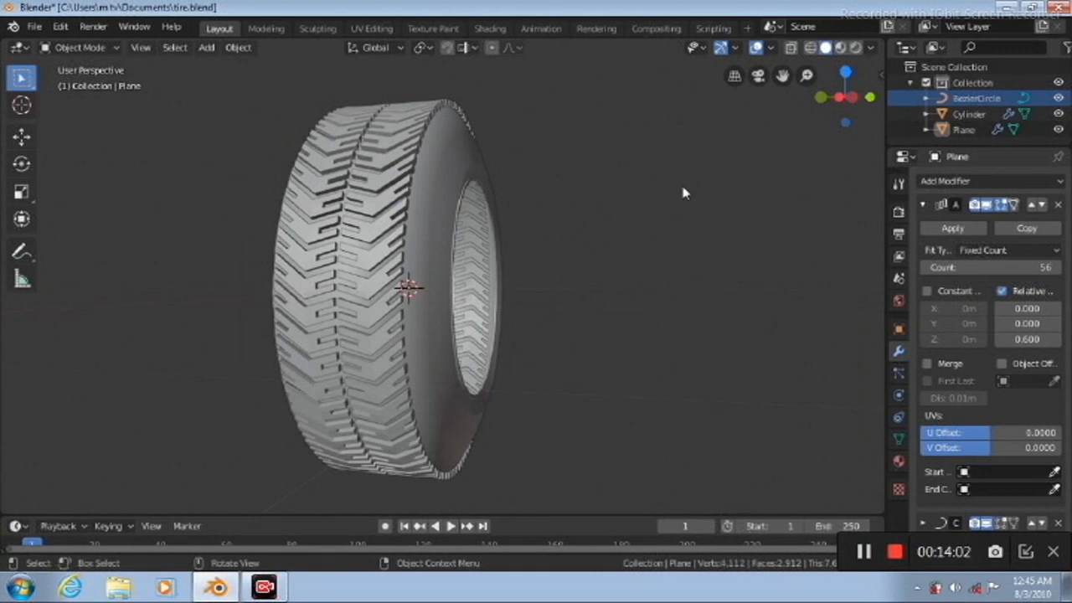
key(KP_4)
key(KP_4)
key(KP_4)
key(KP_4)
key(KP_4)
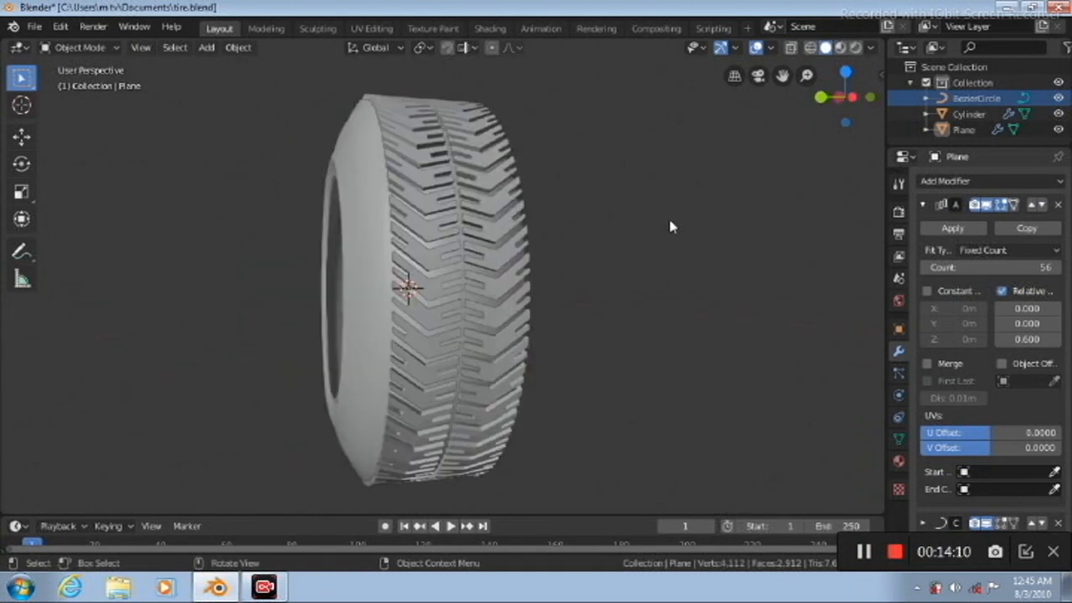
key(KP_4)
key(KP_4)
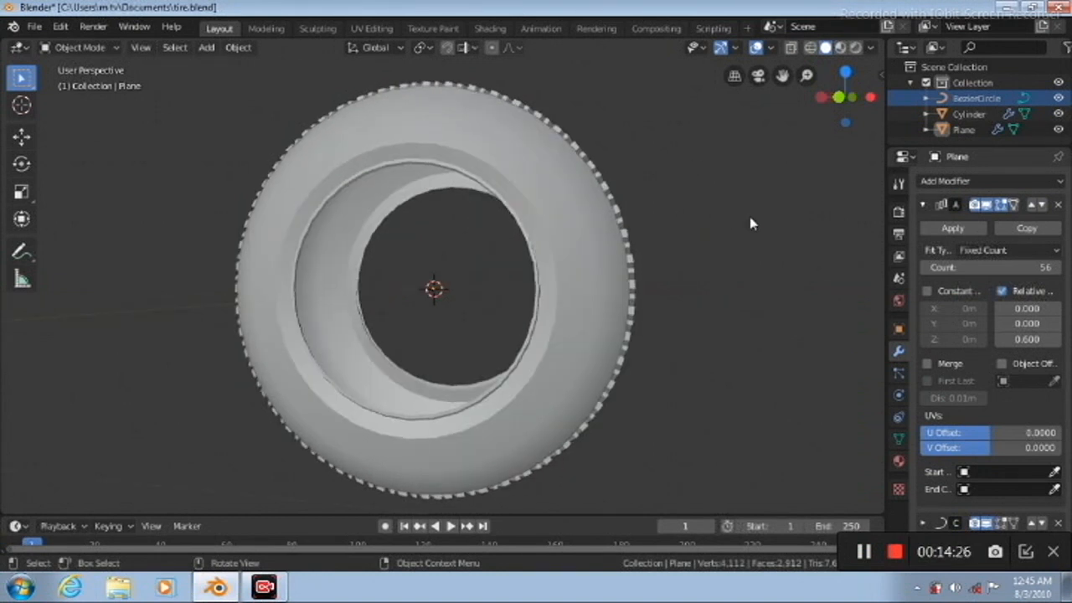
key(KP_7)
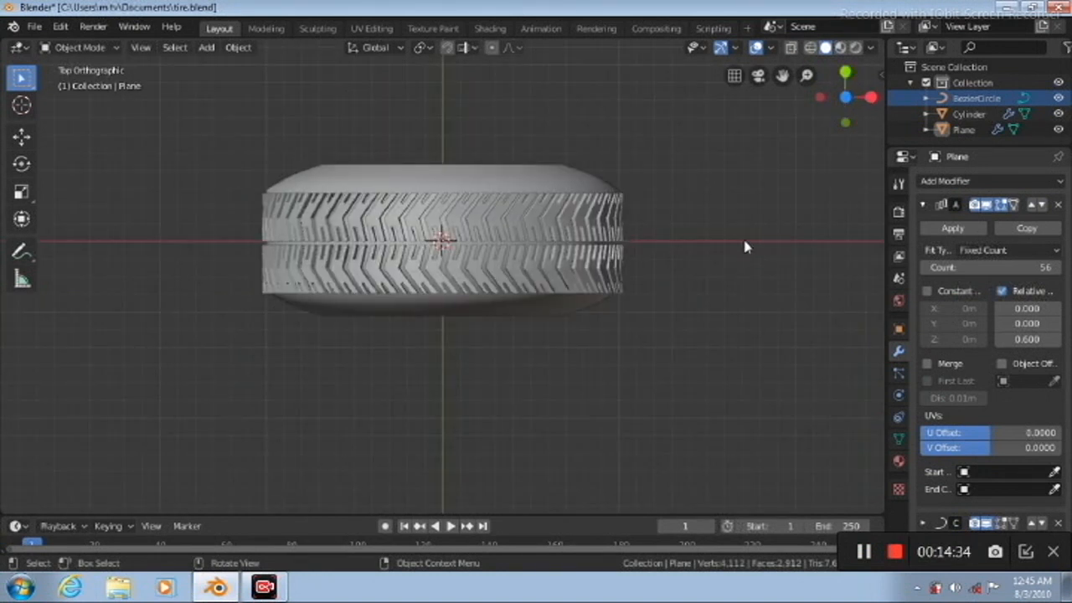
key(KP_3)
key(KP_1)
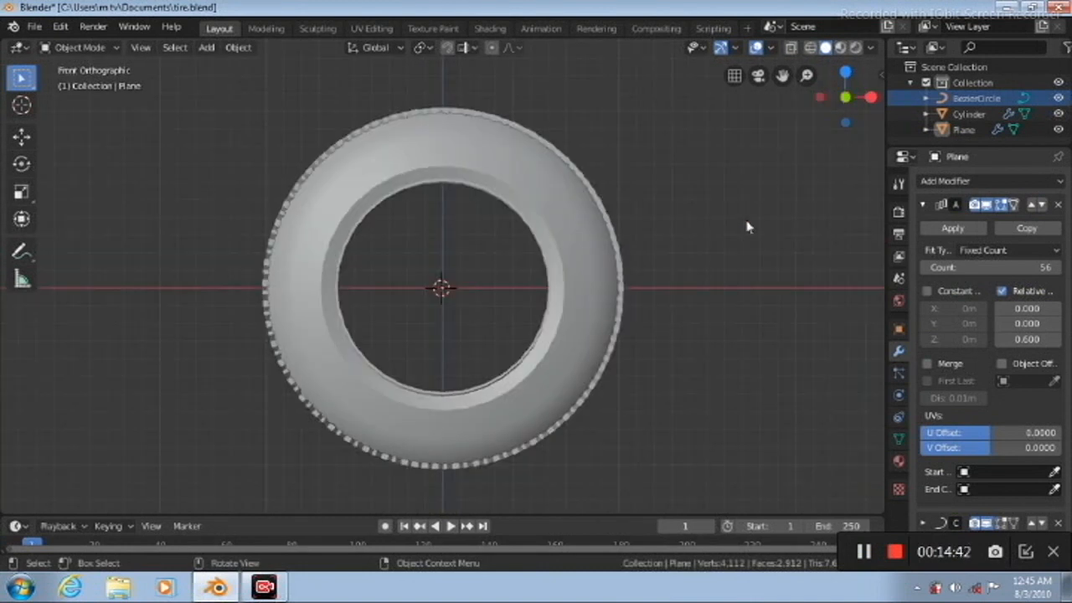
Set the viewport lighting to MatCap and choose the dark grey matcap sphere
click(716, 371)
click(871, 47)
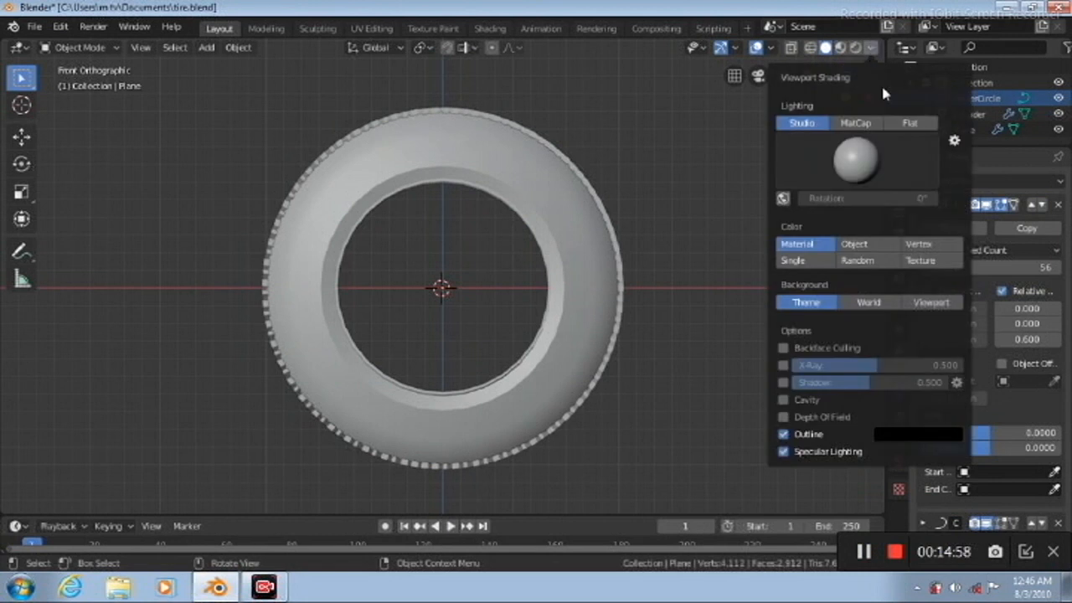
click(890, 157)
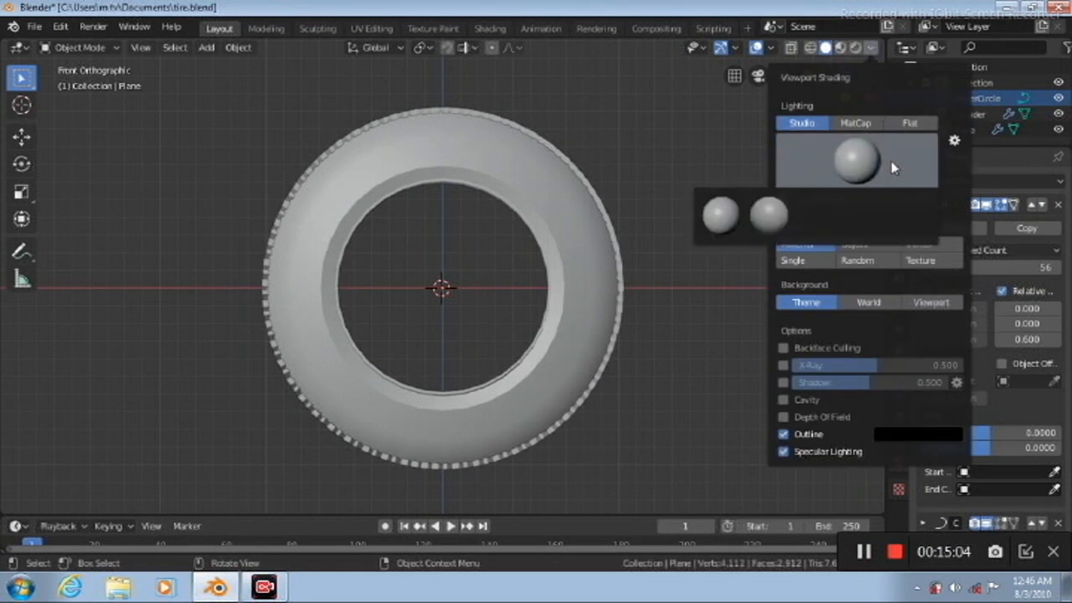
click(857, 123)
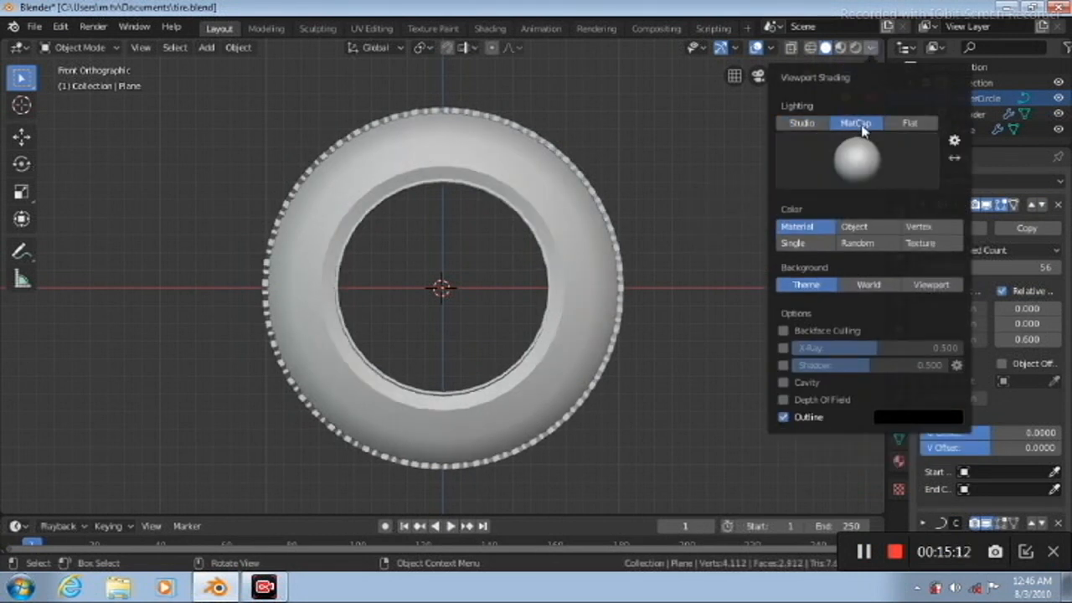
click(903, 155)
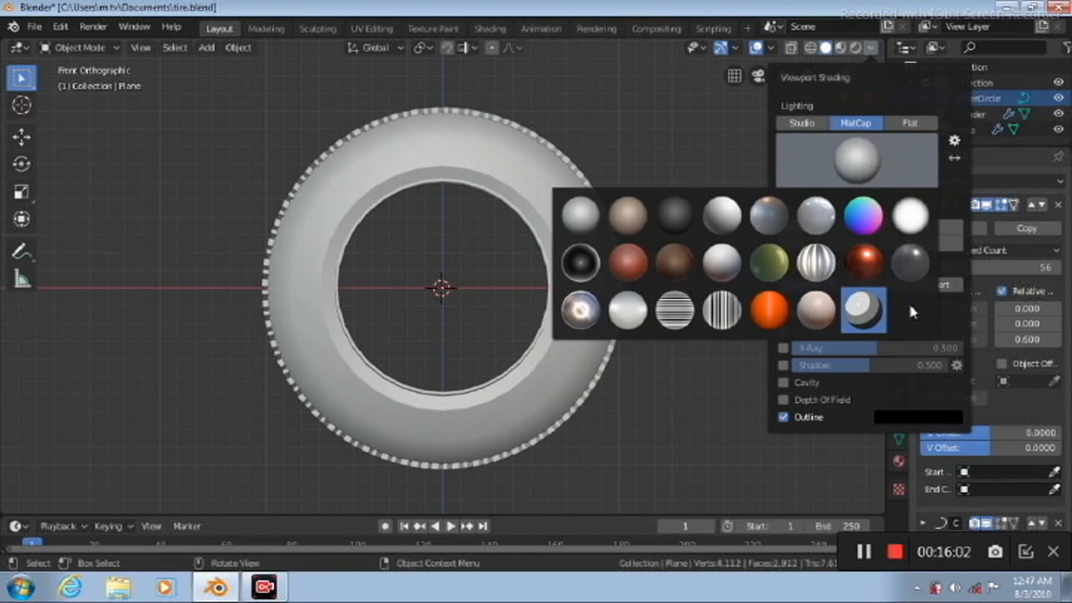
click(674, 216)
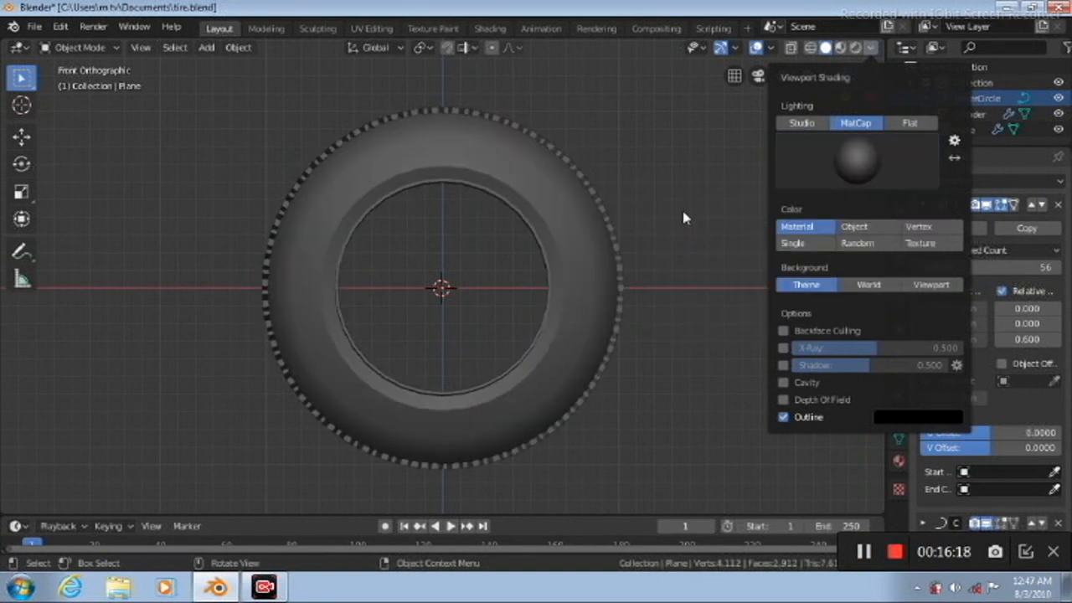
Apply the Array and Curve modifiers on the tread plane
click(953, 228)
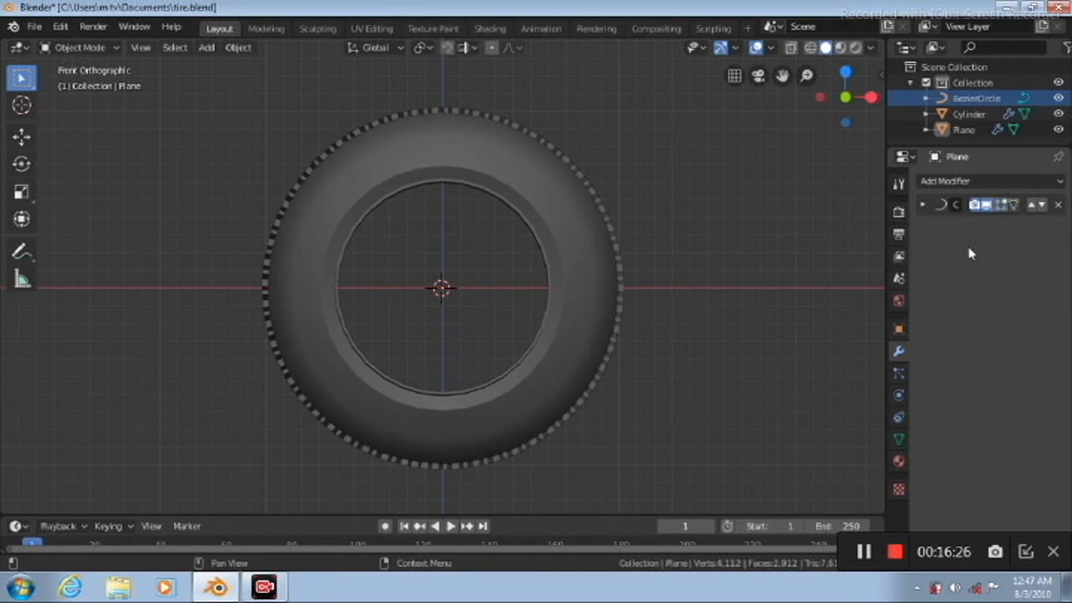
click(924, 206)
click(941, 231)
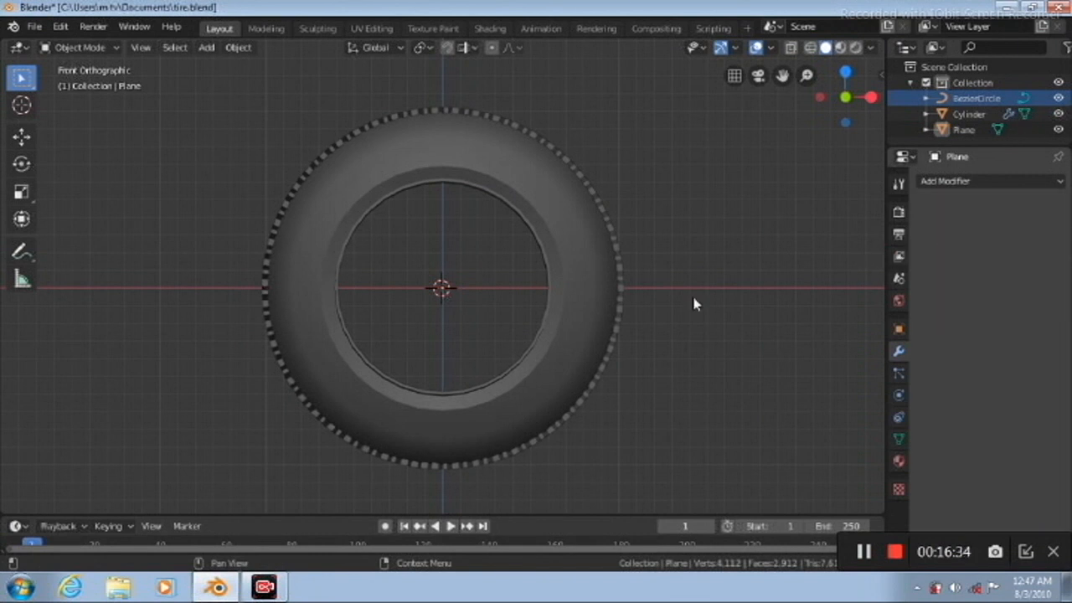
Set the tire body cylinder to flat shading and apply its Mirror modifier
click(574, 293)
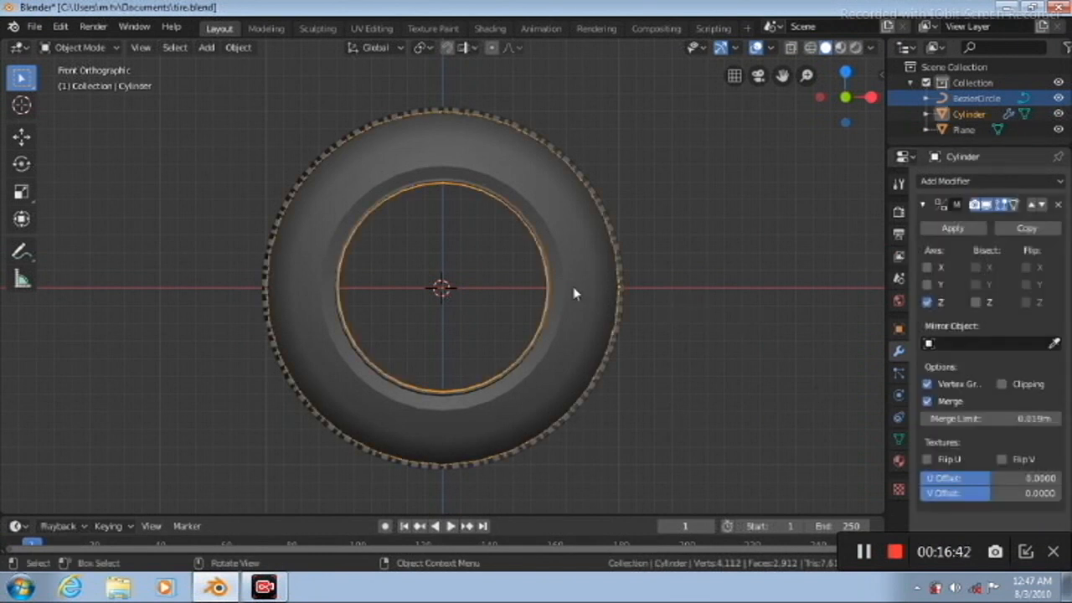
right_click(574, 293)
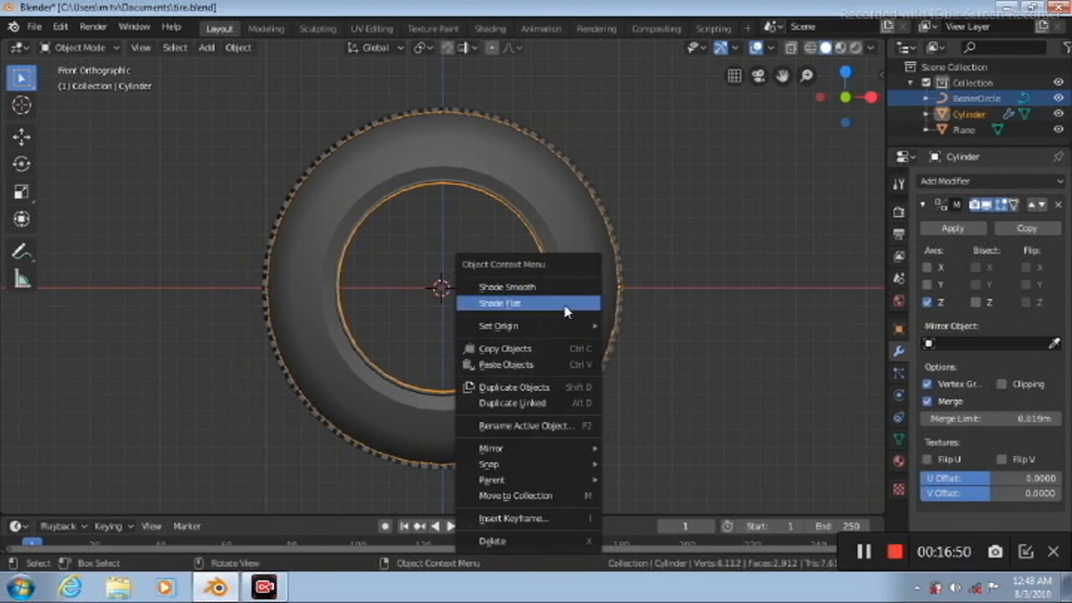
click(566, 307)
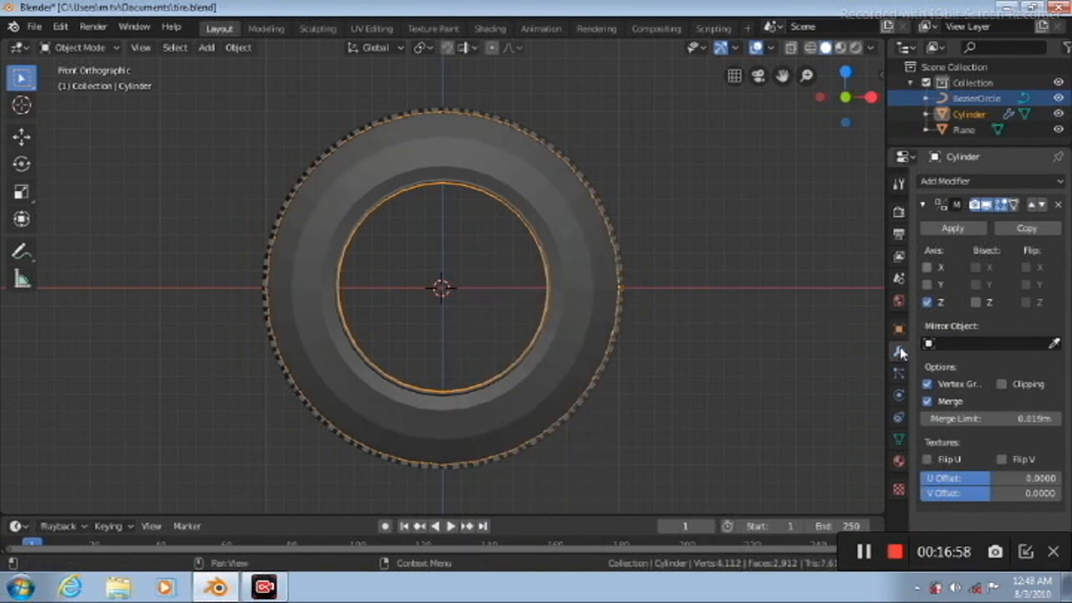
click(954, 230)
Add a Subdivision Surface modifier to the tire body cylinder with 3 viewport subdivisions
click(988, 181)
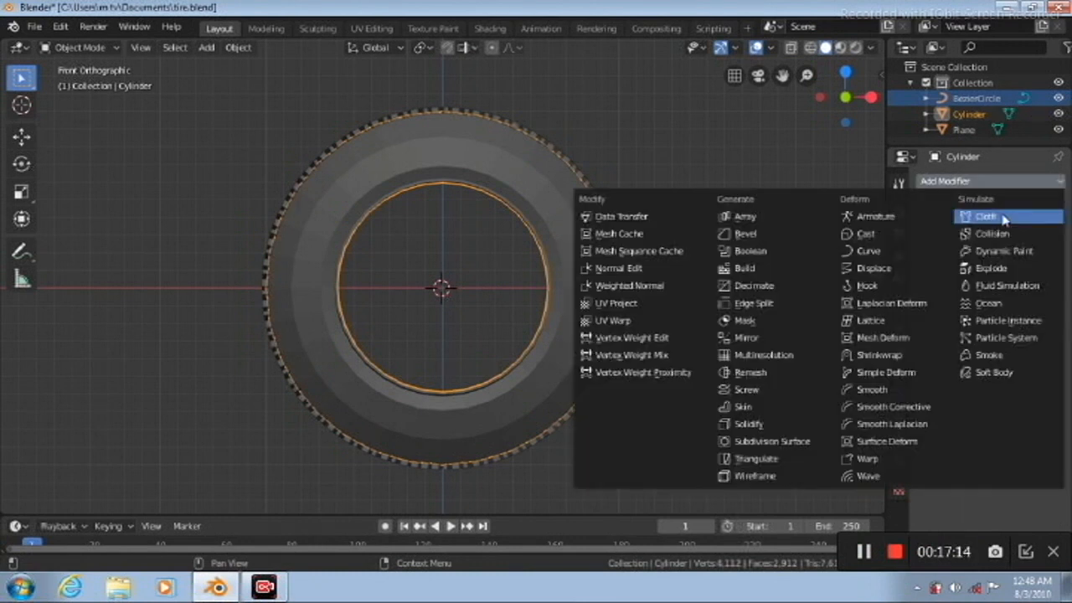
click(750, 441)
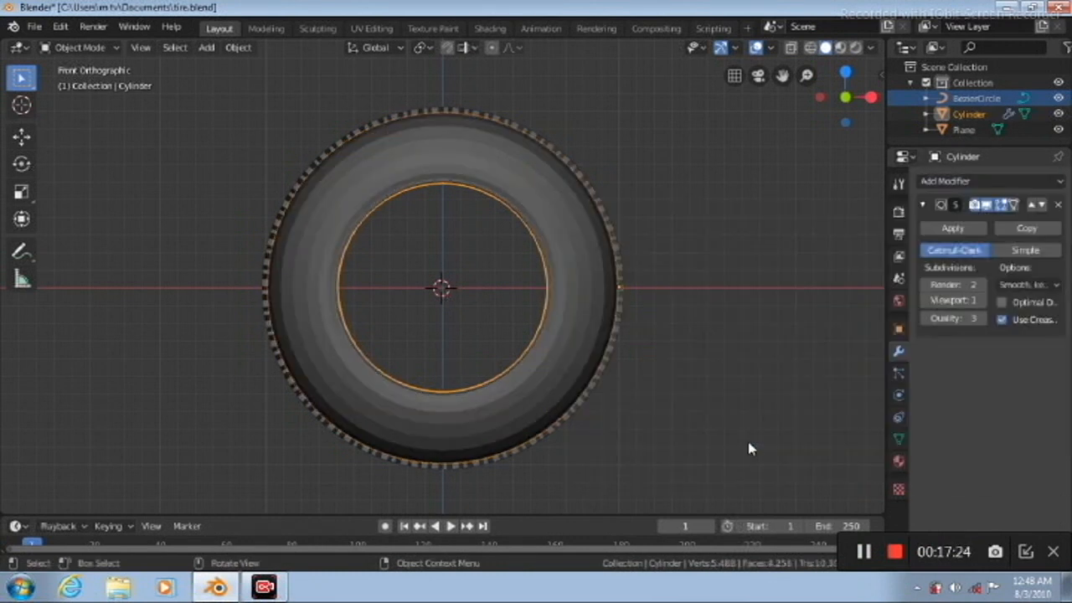
click(983, 305)
click(984, 306)
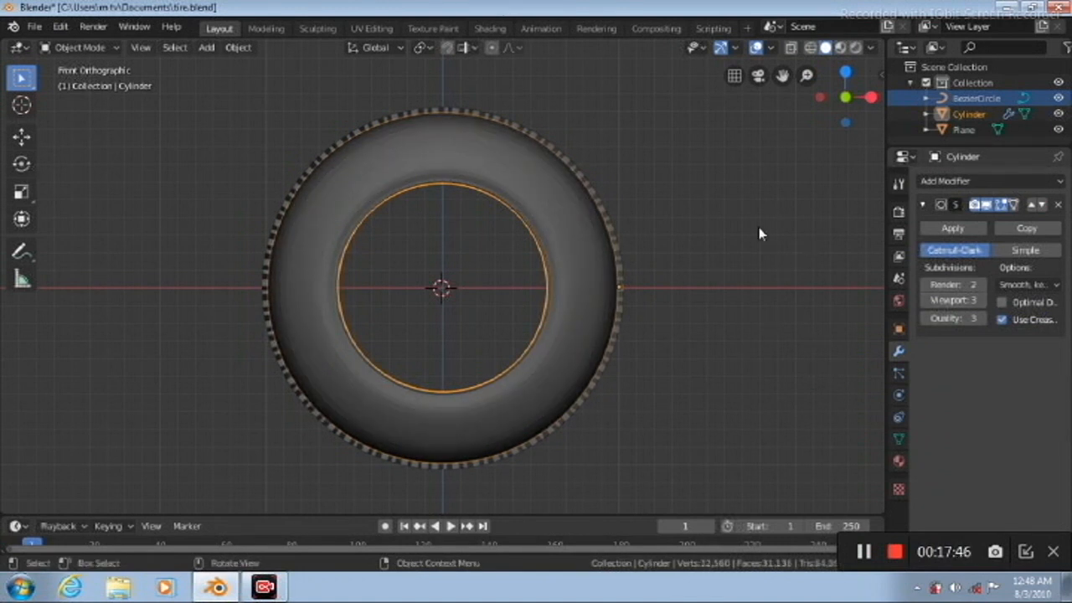
Deselect the tire body and save the tire file
middle_drag(760, 233, 57, 104)
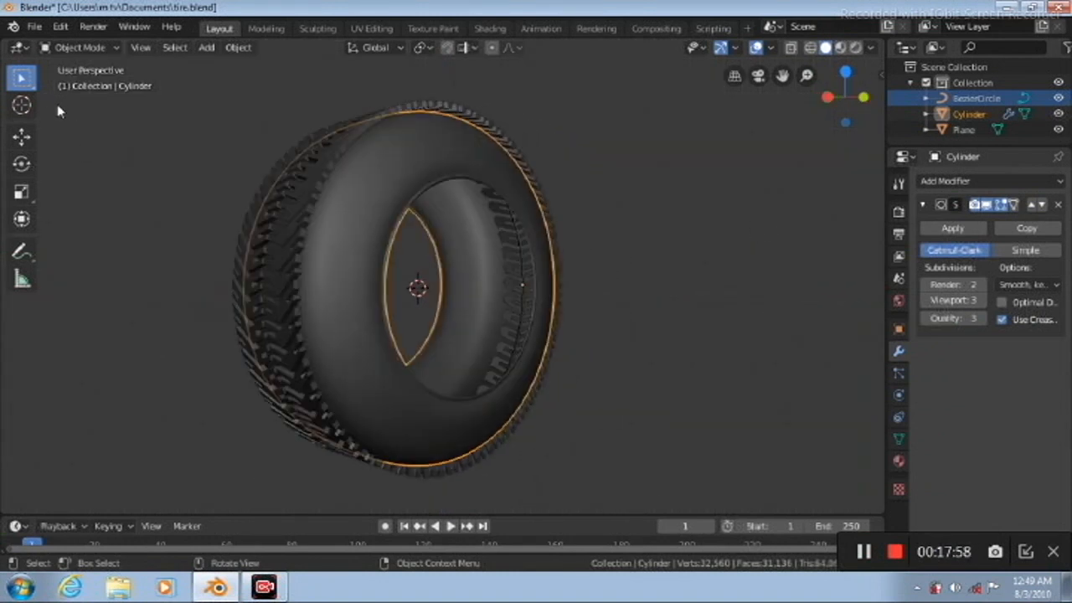
click(131, 142)
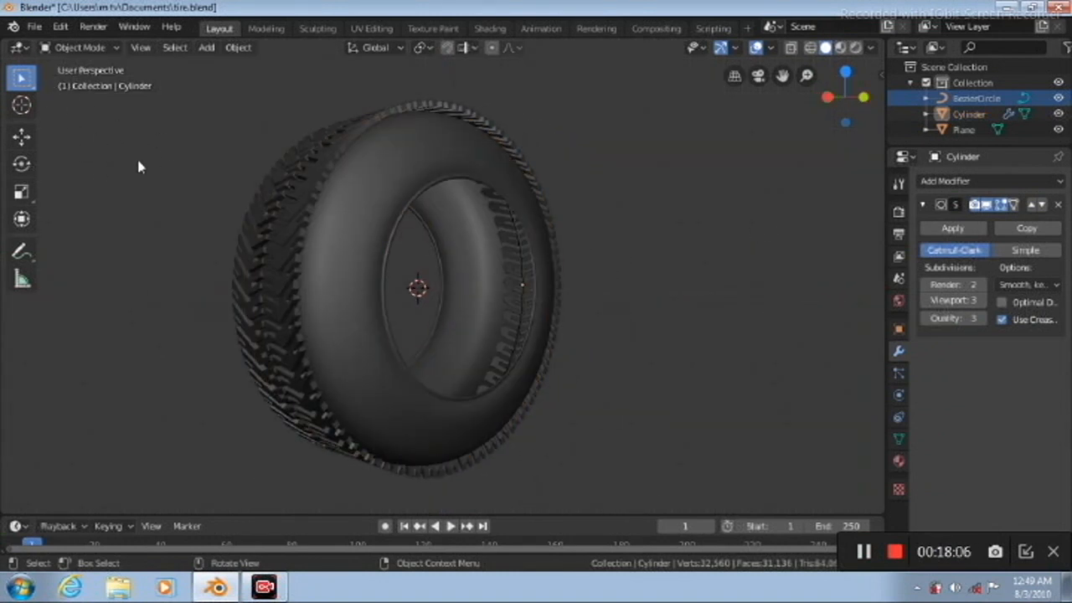
click(34, 26)
click(75, 131)
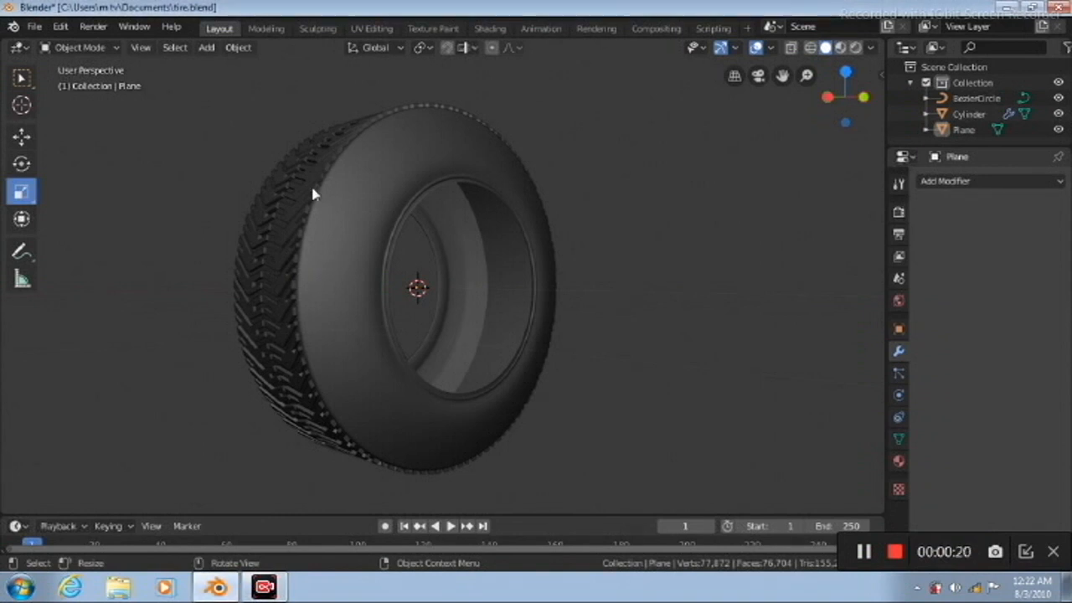
Join the tread plane into the tire body cylinder and deselect the combined object
click(364, 198)
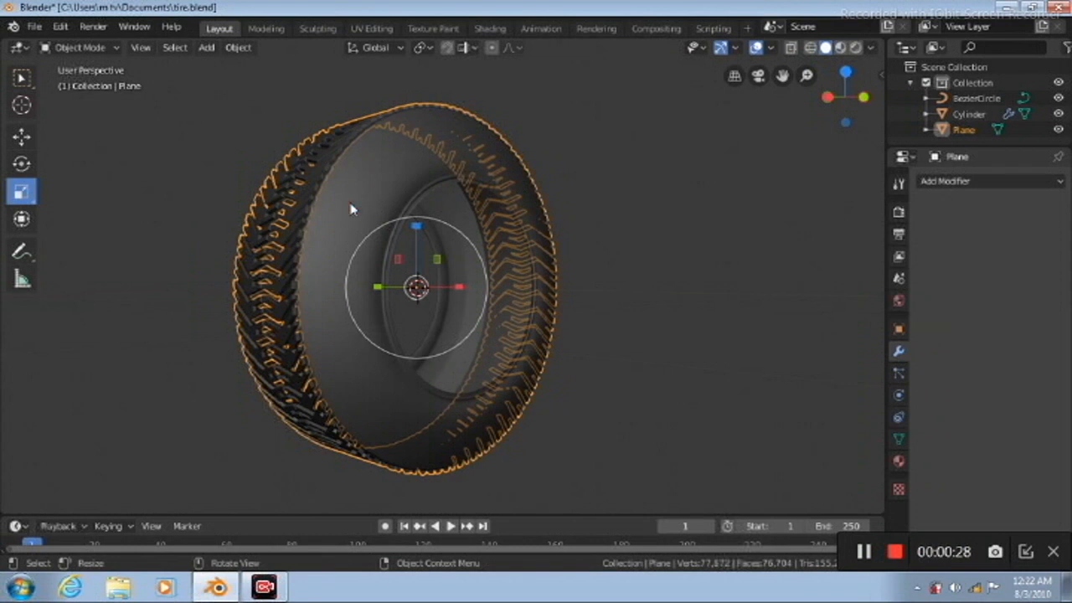
click(421, 194)
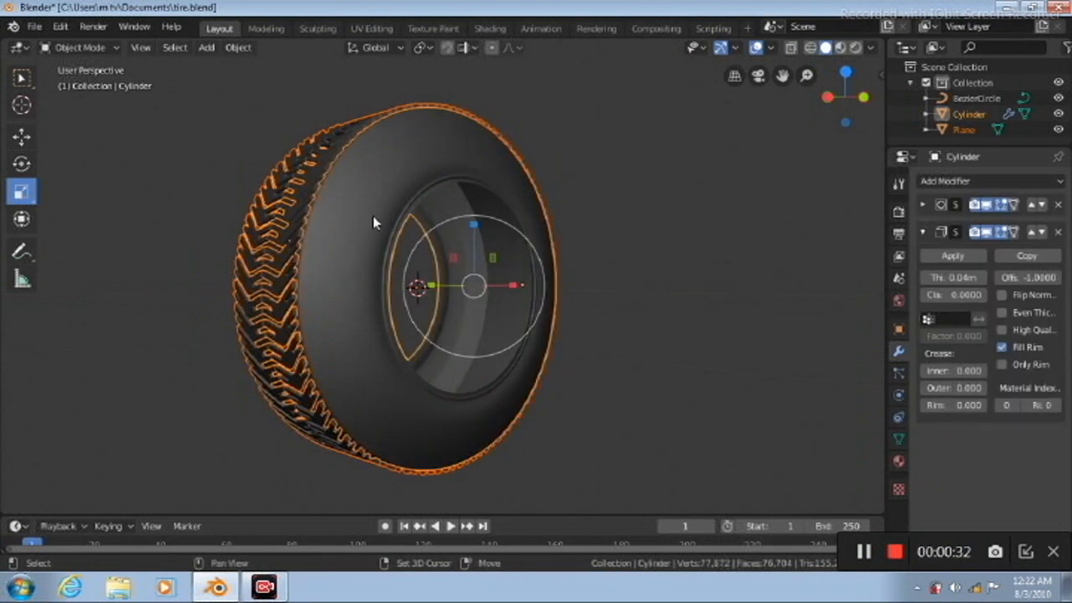
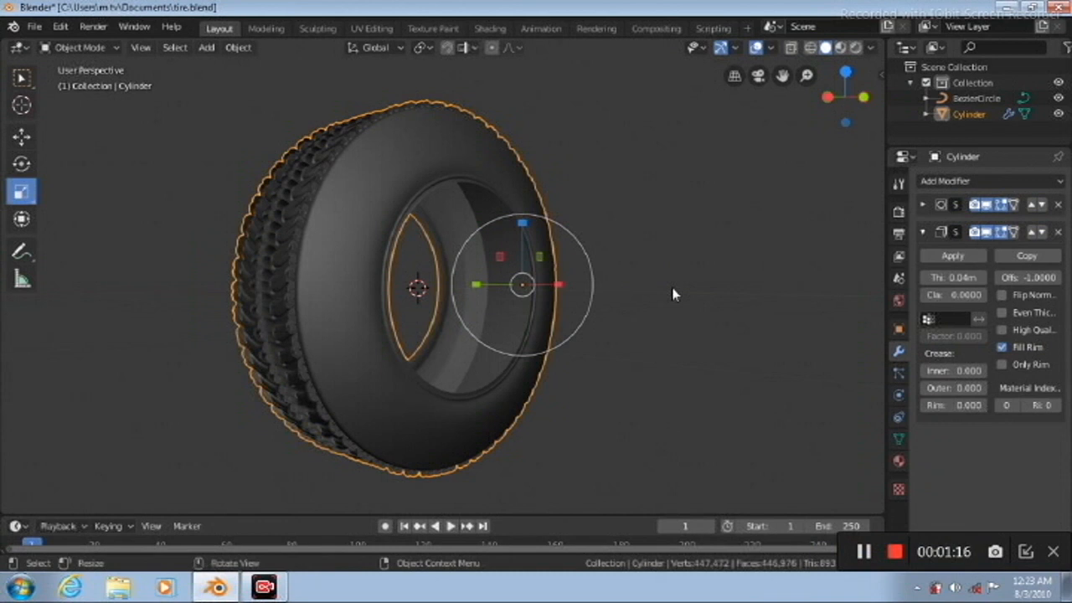
click(664, 243)
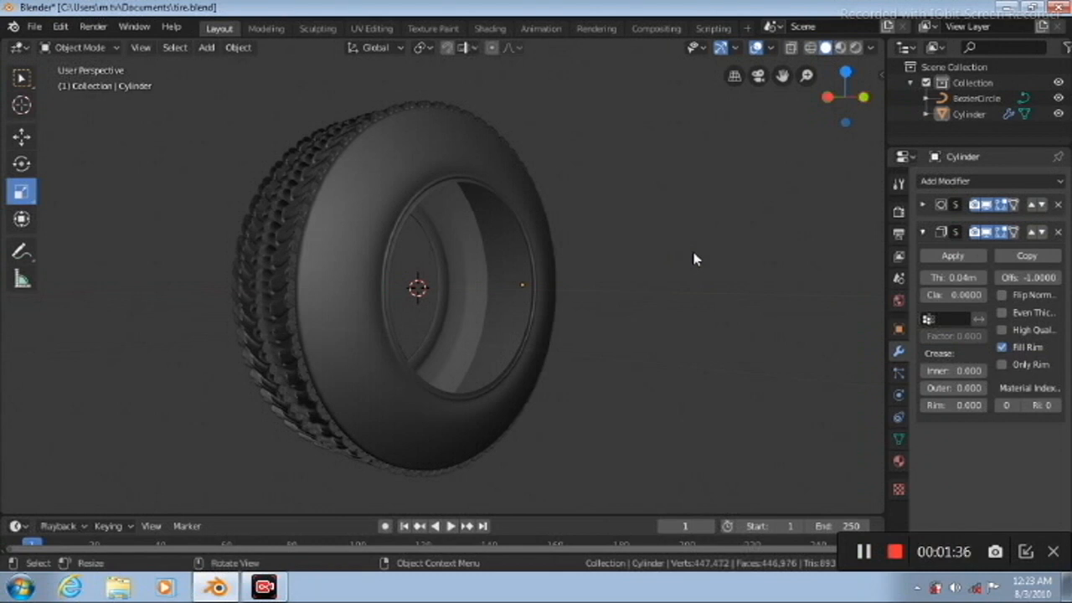
Examine the joined tire from all around, checking the tread blocks, sidewalls and inner rim
key(KP_4)
key(KP_4)
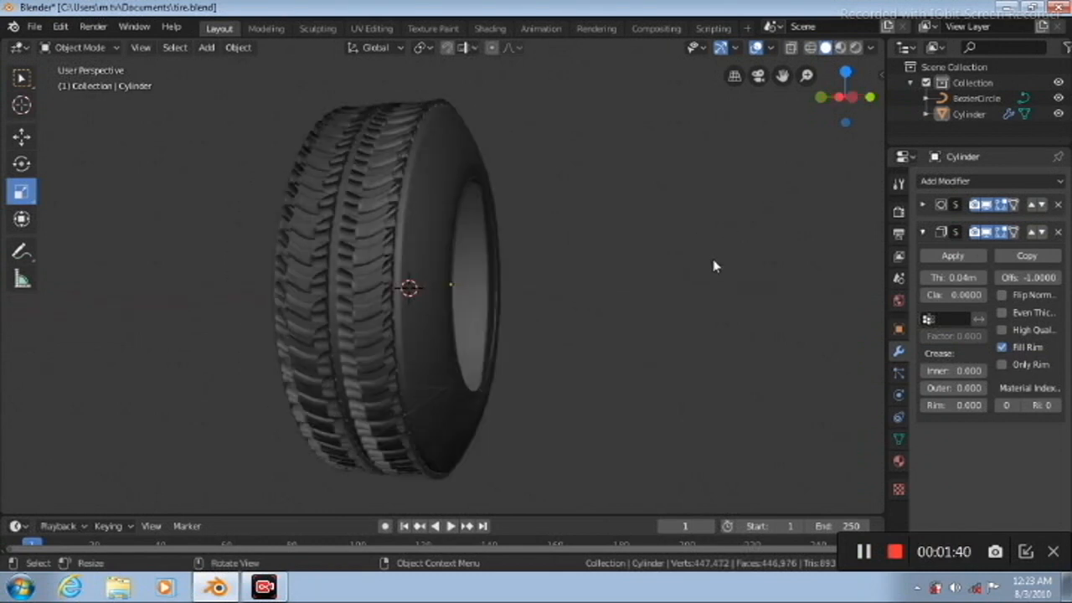
key(KP_4)
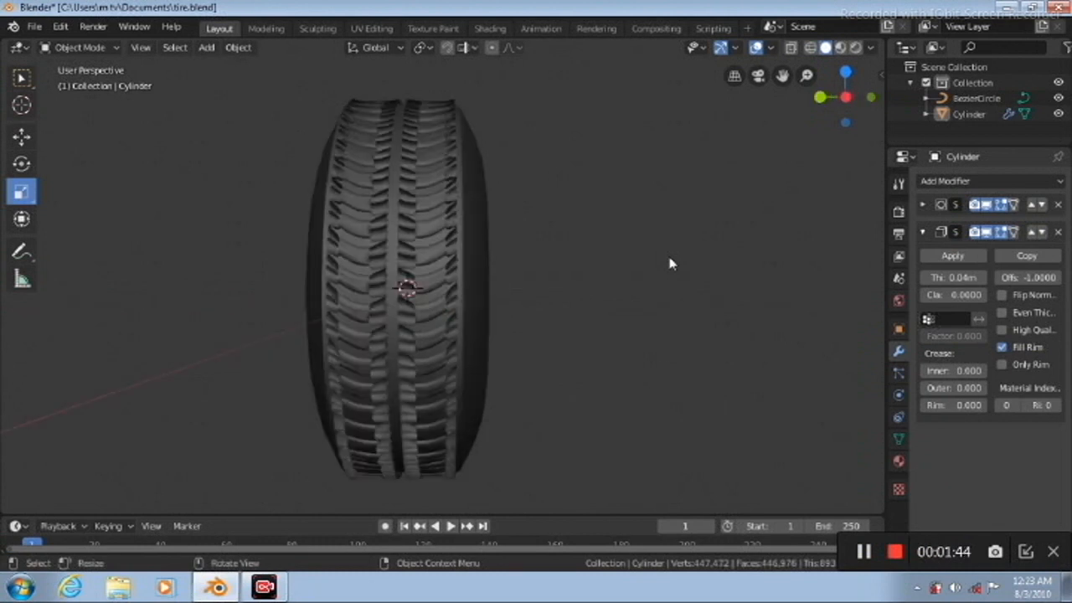
key(KP_4)
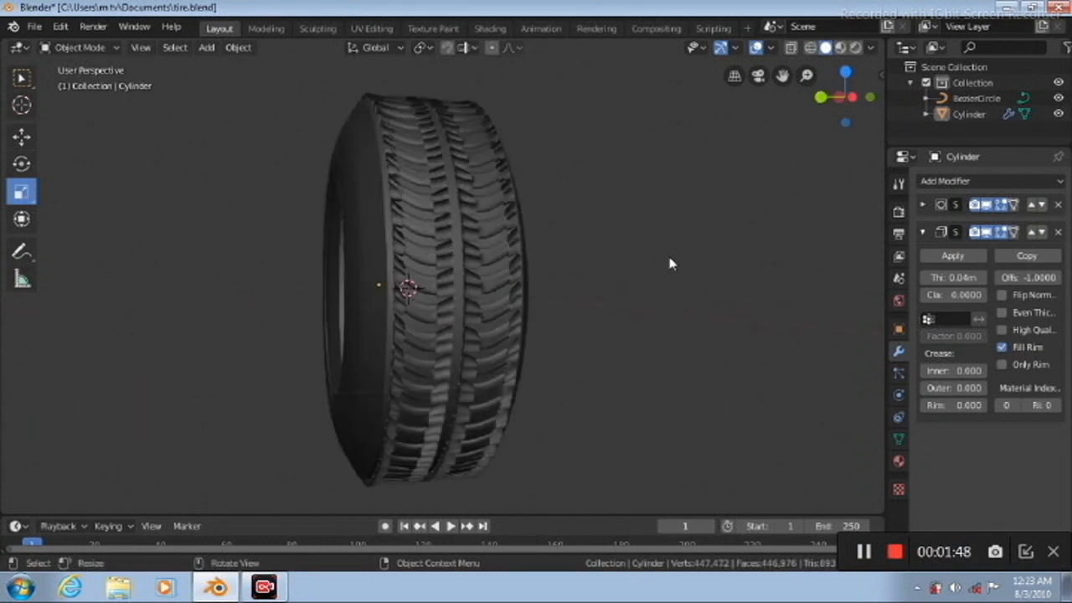
key(KP_4)
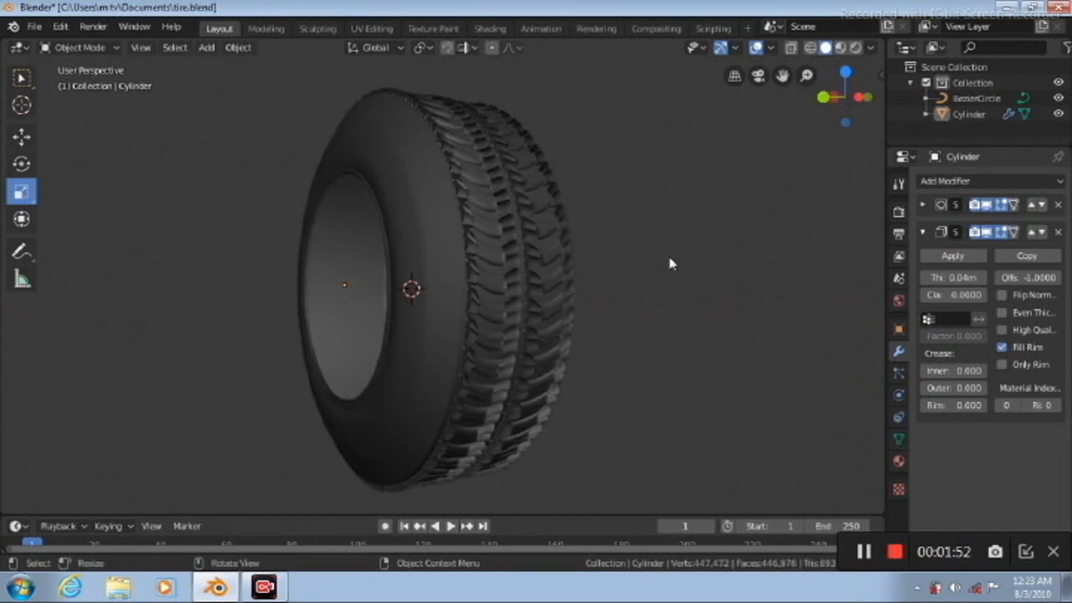
key(KP_4)
key(KP_4)
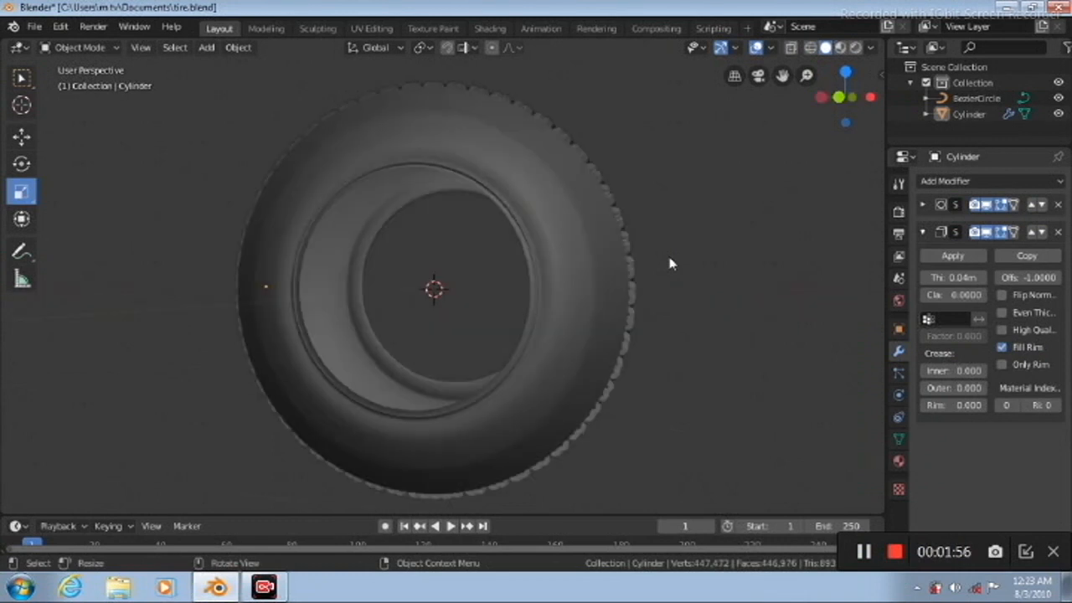
key(KP_4)
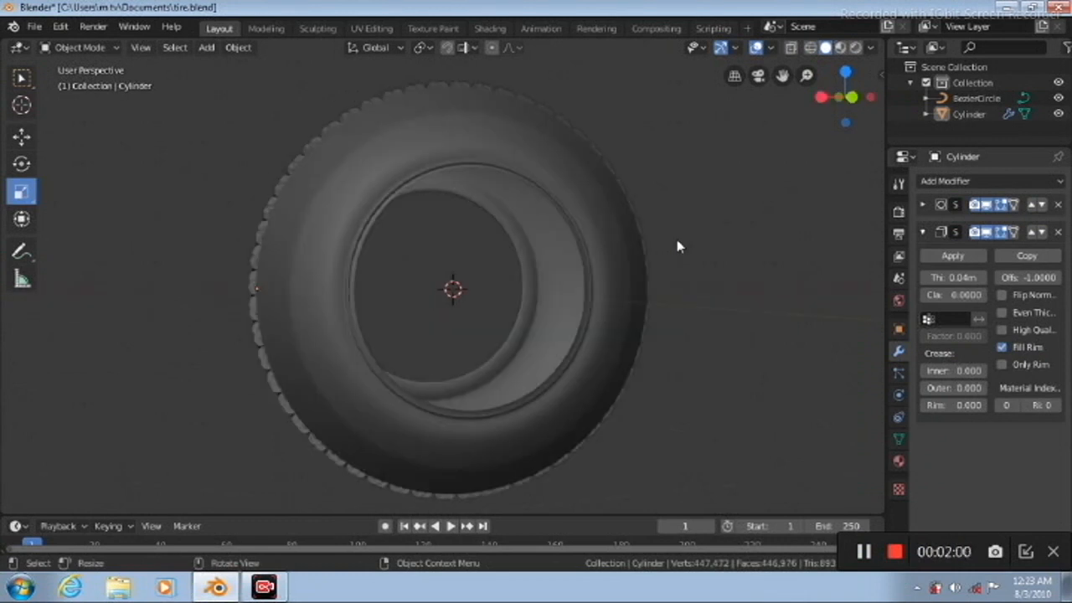
key(KP_4)
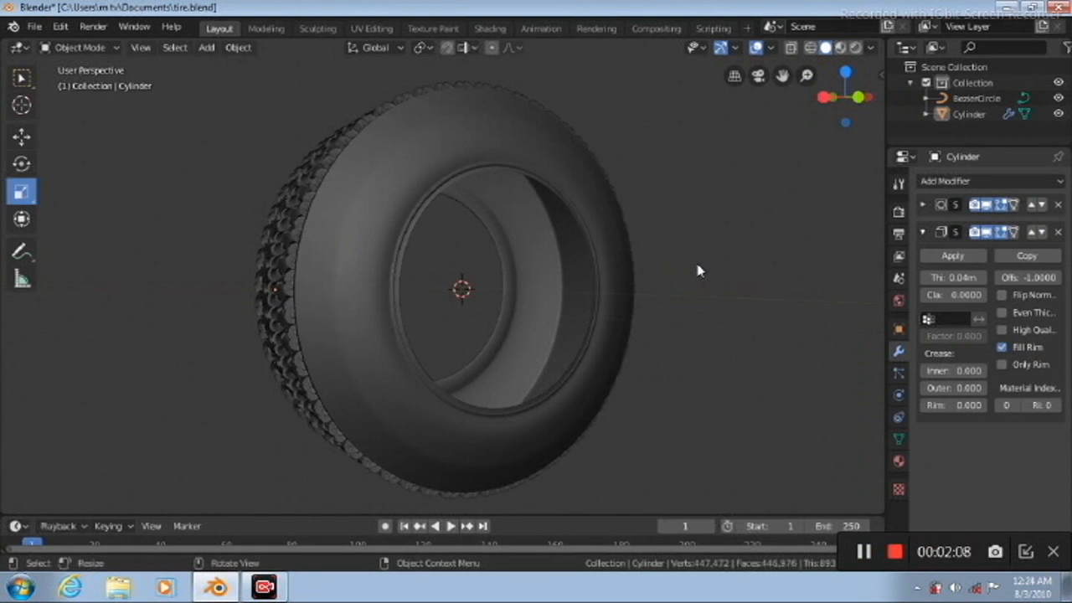
key(KP_4)
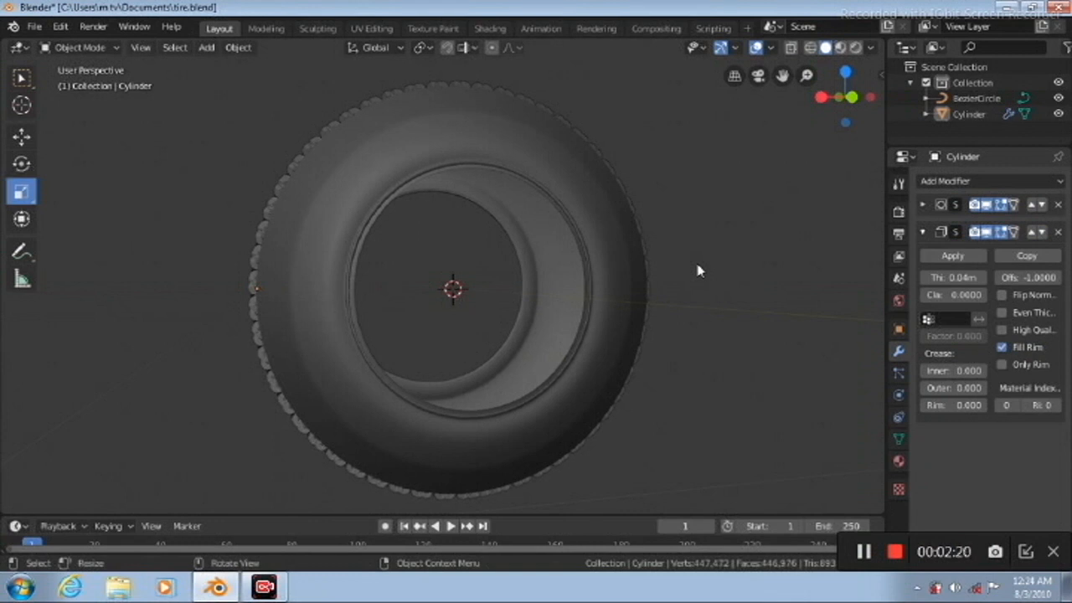
key(KP_4)
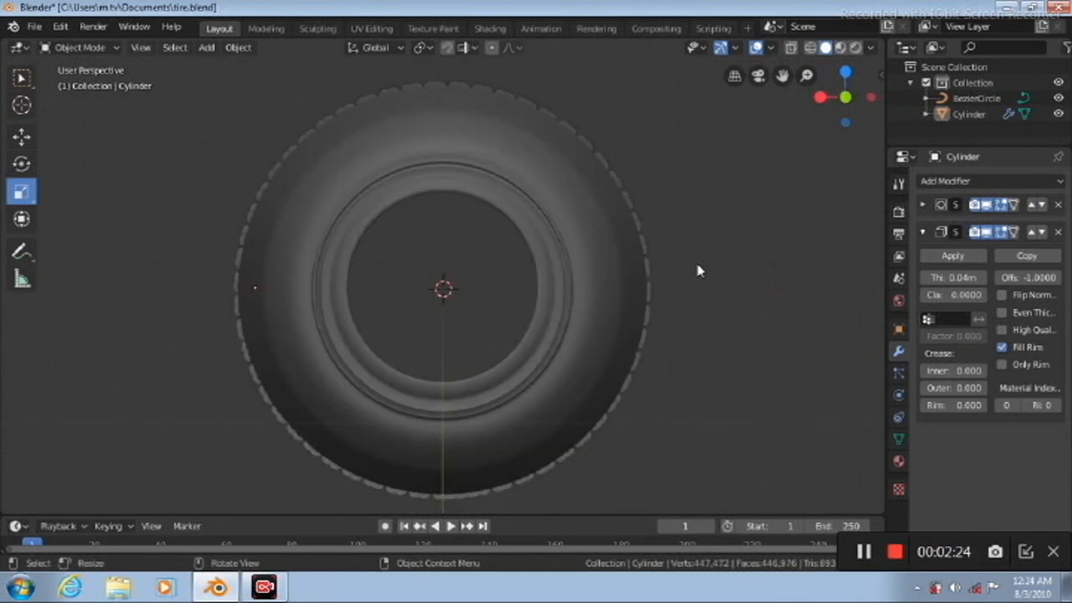
key(KP_4)
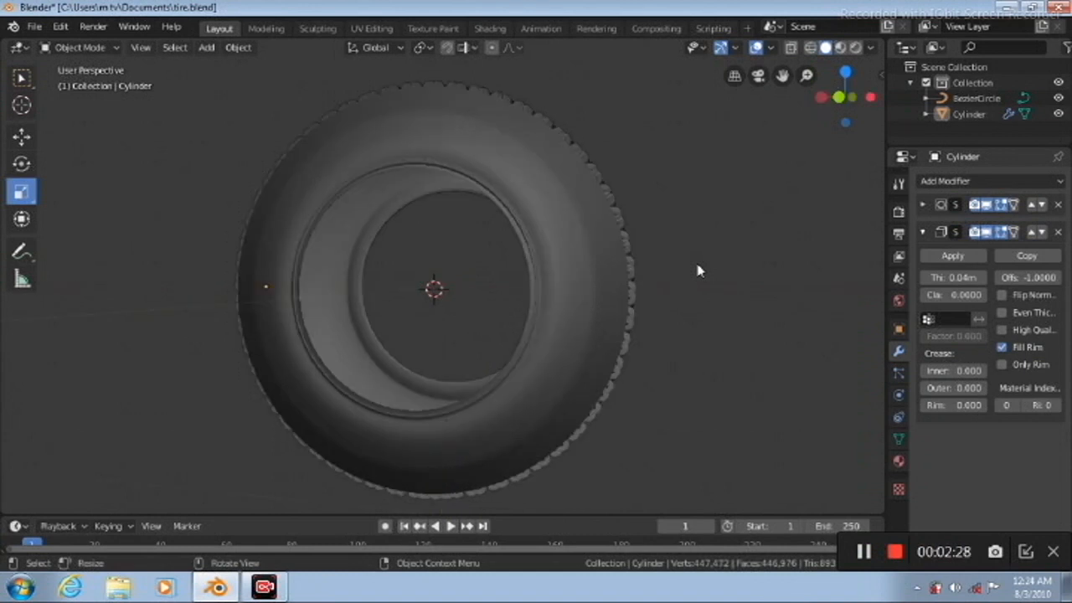
key(KP_4)
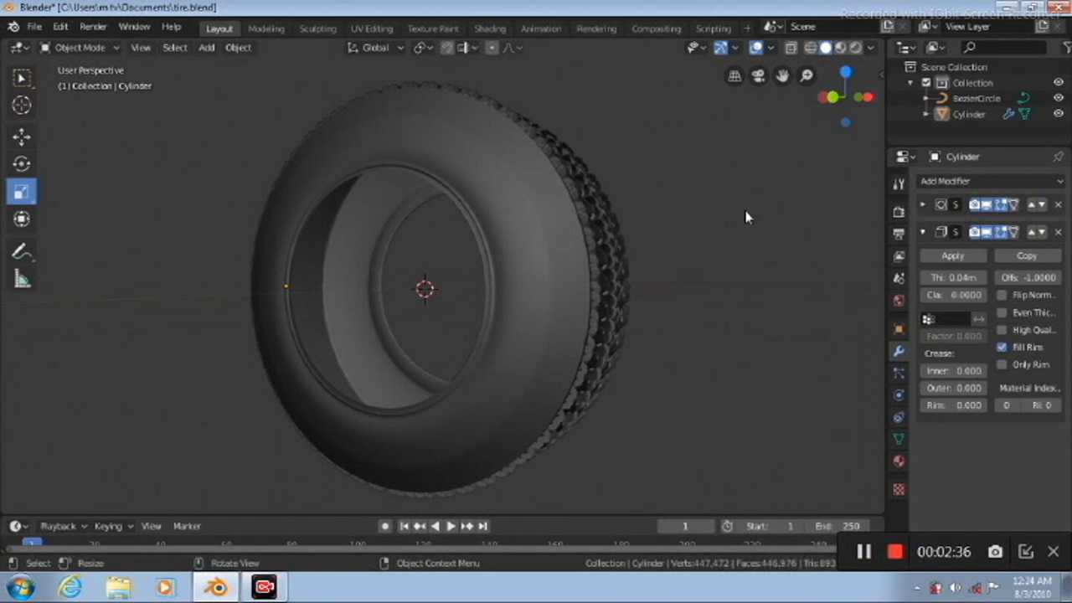
key(KP_4)
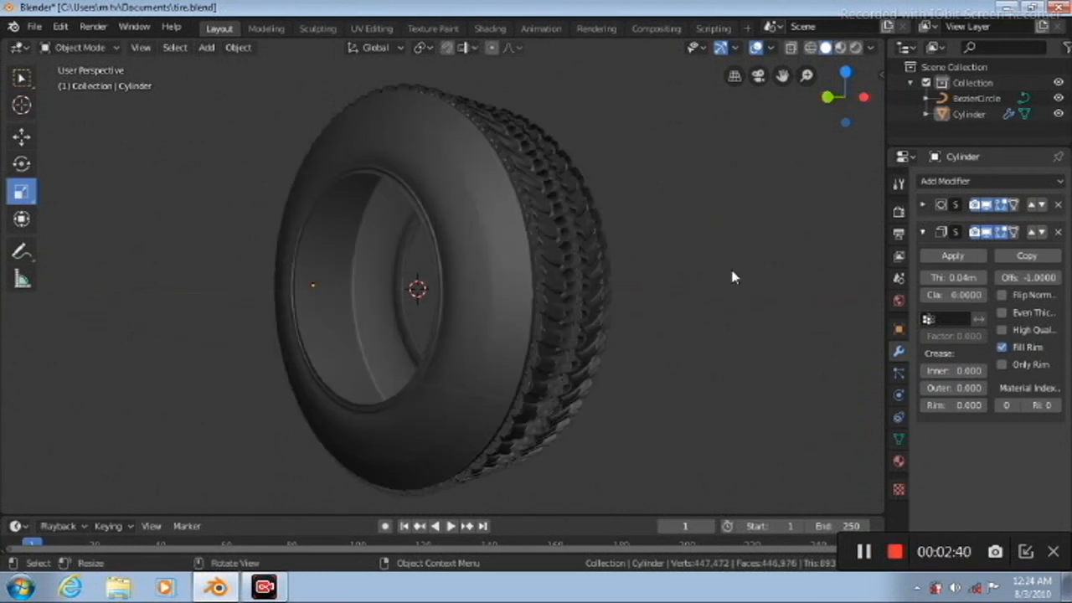